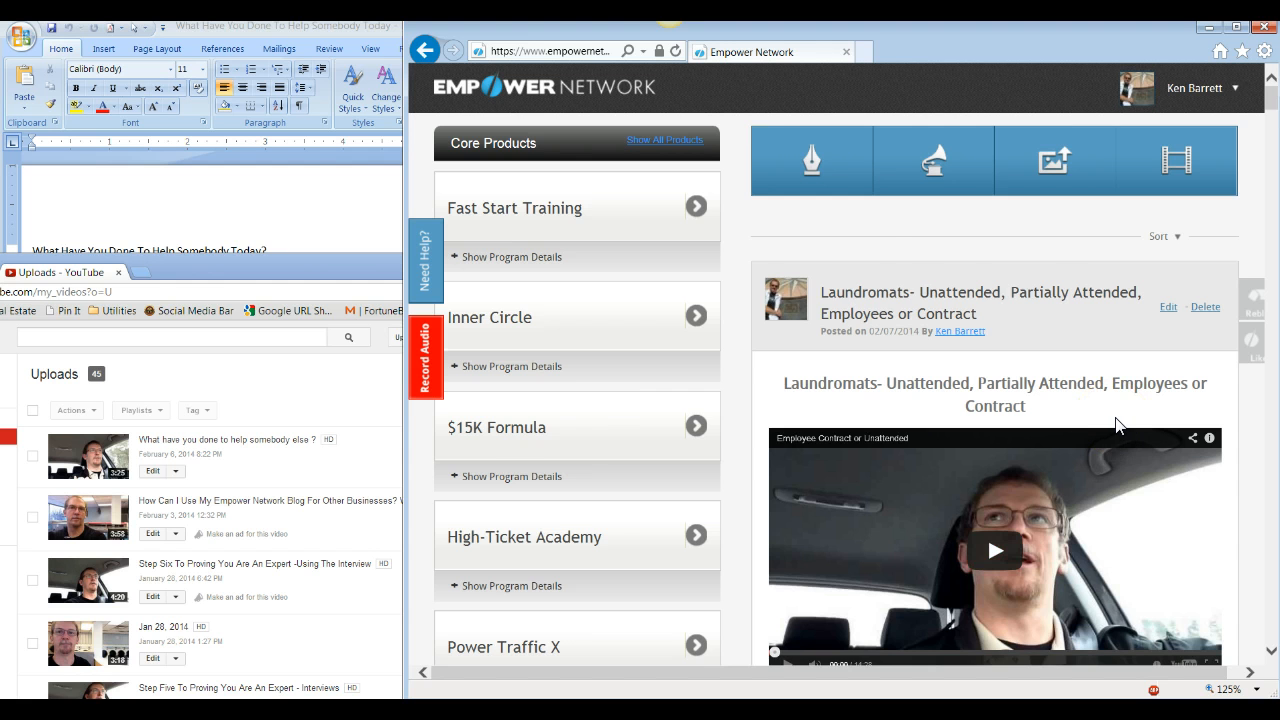
pyautogui.scroll(-15, 1118, 425)
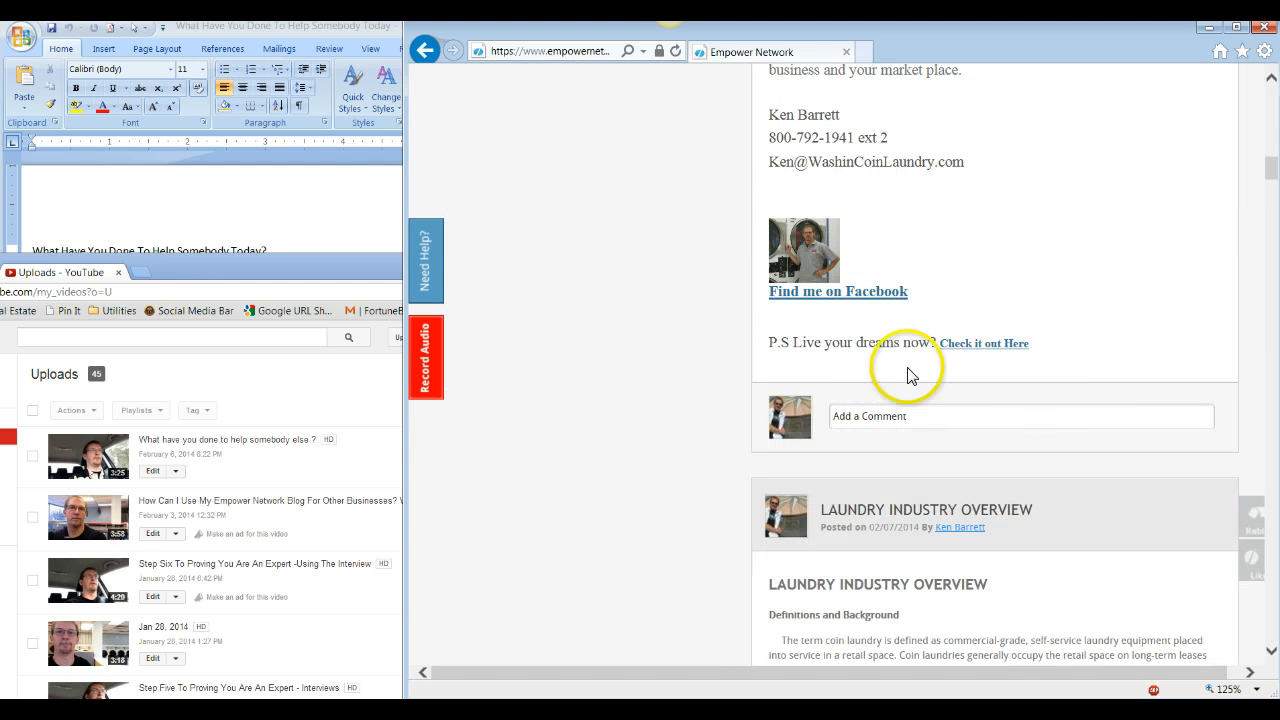
pyautogui.scroll(2, 900, 345)
pyautogui.scroll(-9, 970, 445)
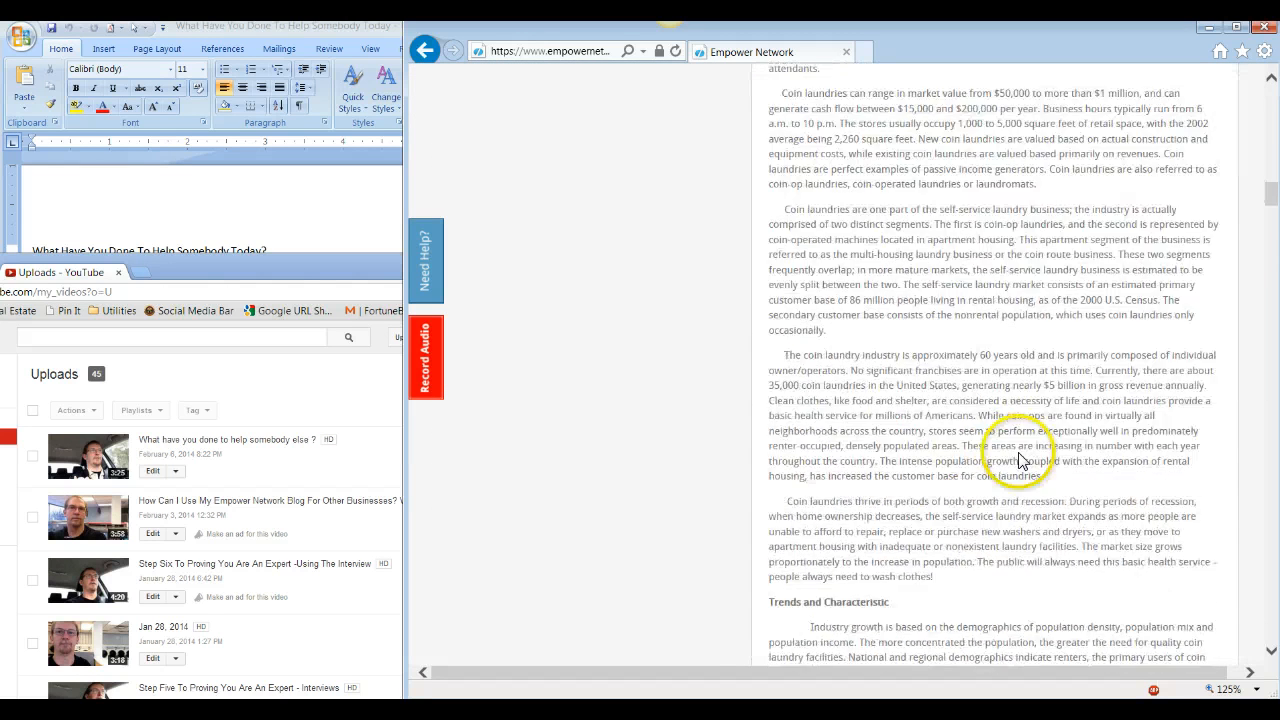
pyautogui.scroll(20, 1020, 460)
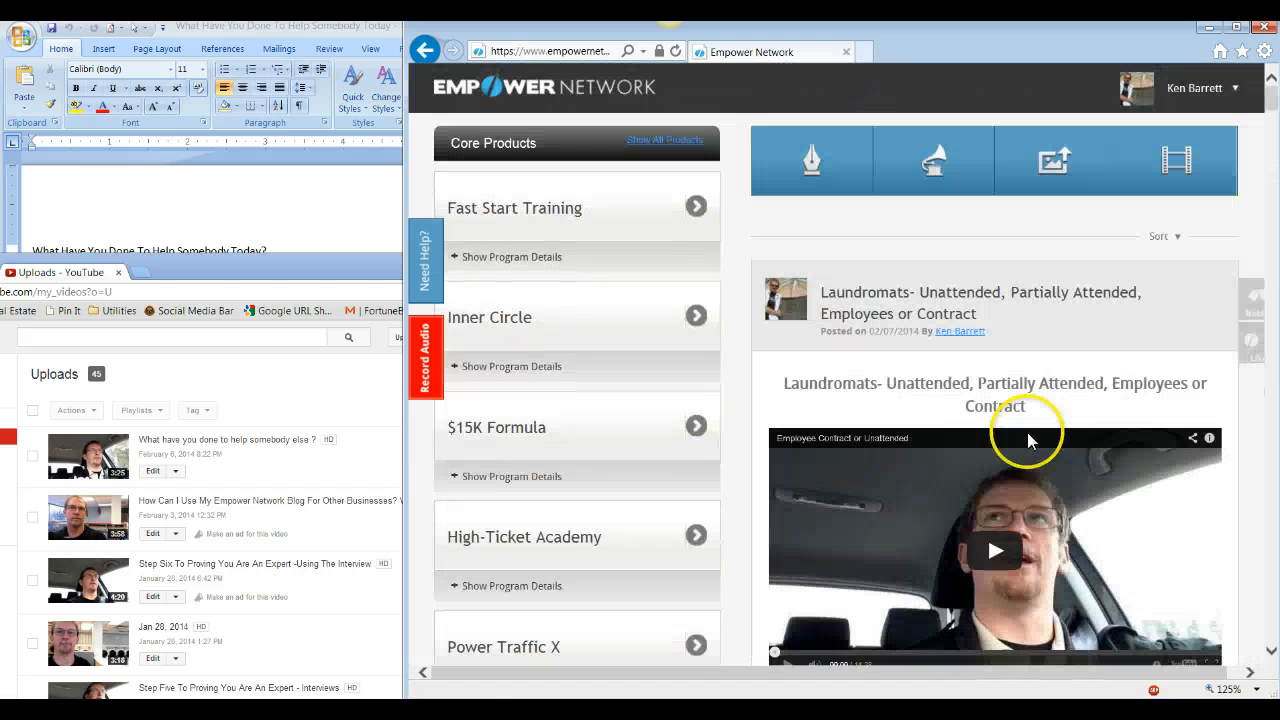
pyautogui.moveTo(985, 377)
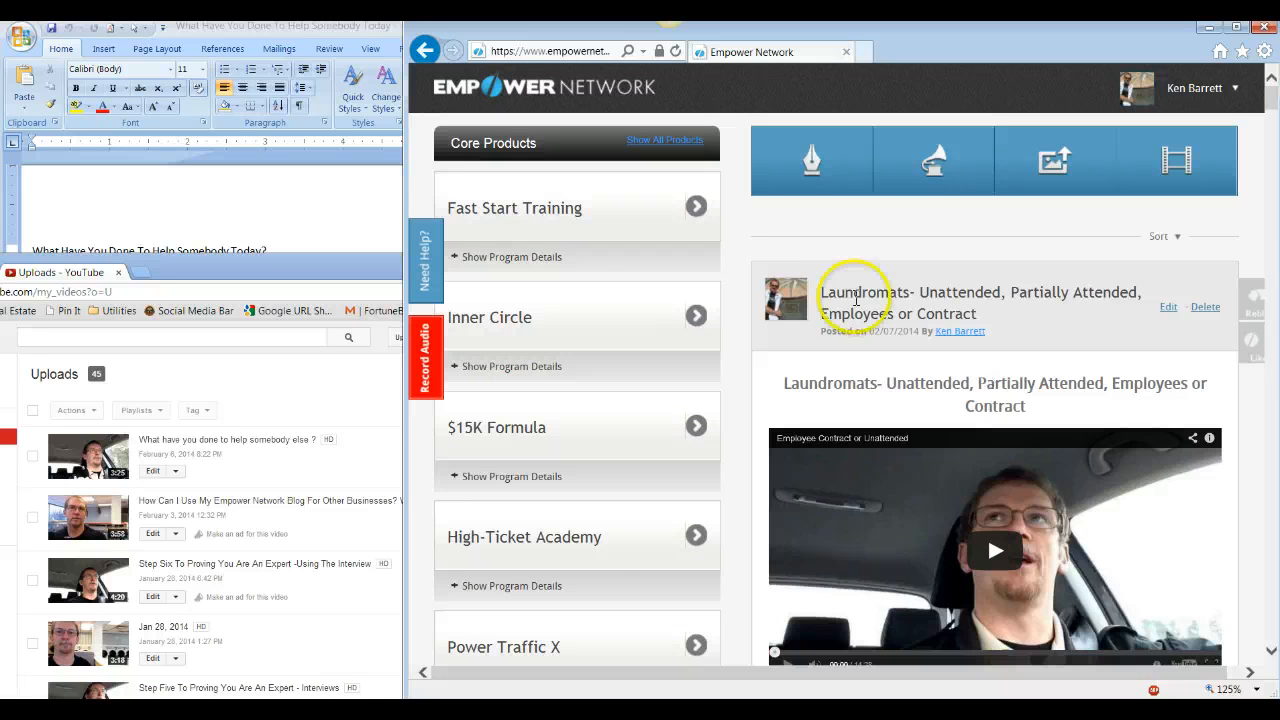
# Start a new written blog post and copy the Word document's heading "What Have You Done To Help Somebody Today?" into its message title
pyautogui.click(825, 177)
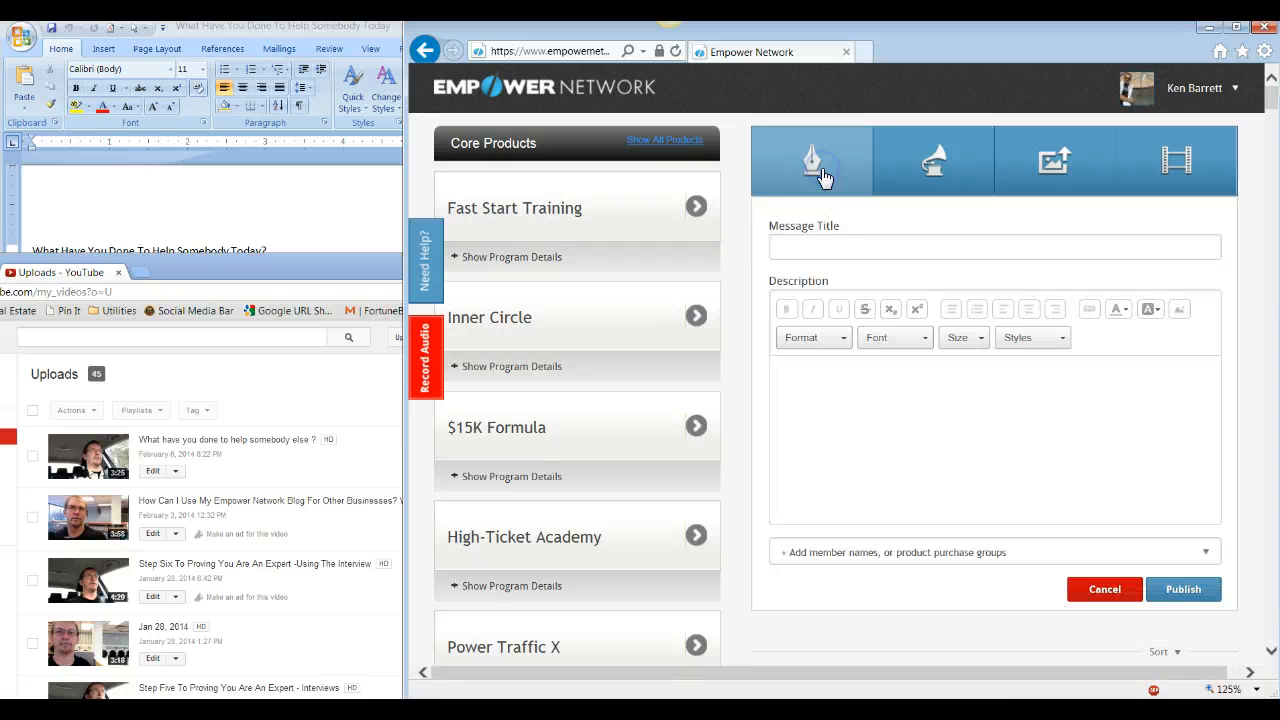
pyautogui.click(251, 177)
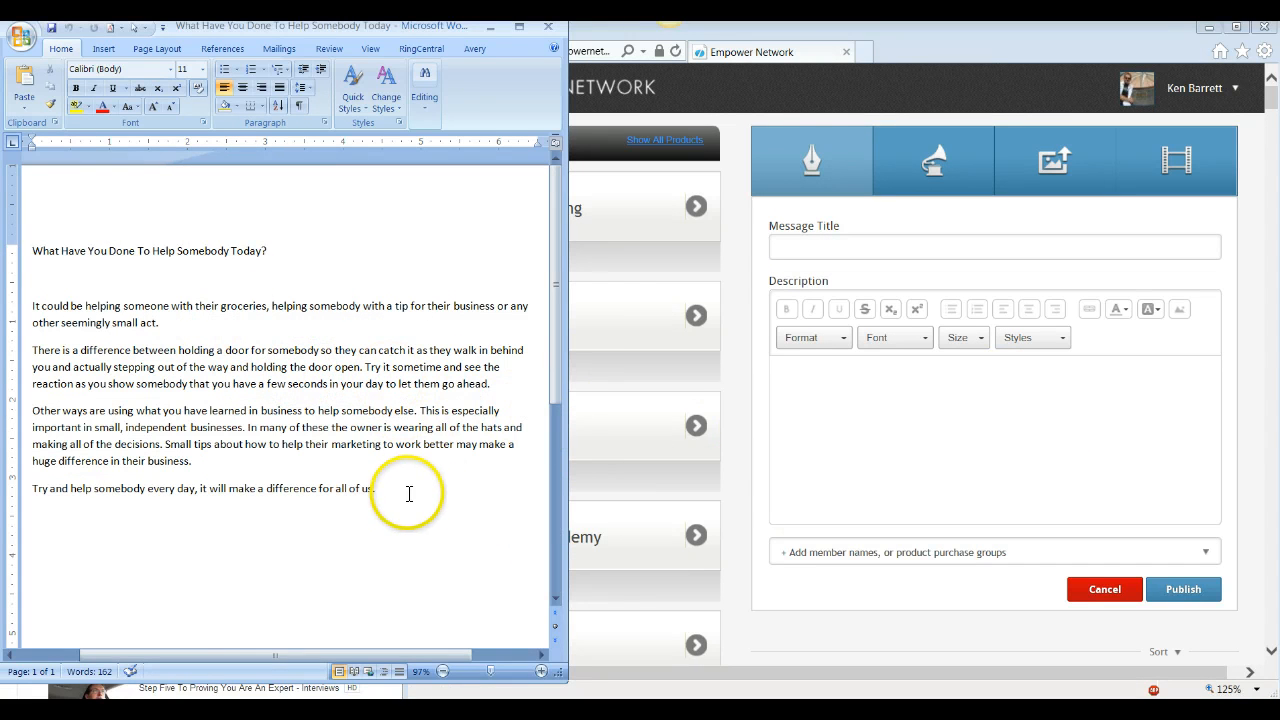
pyautogui.moveTo(274, 250); pyautogui.dragTo(44, 244)
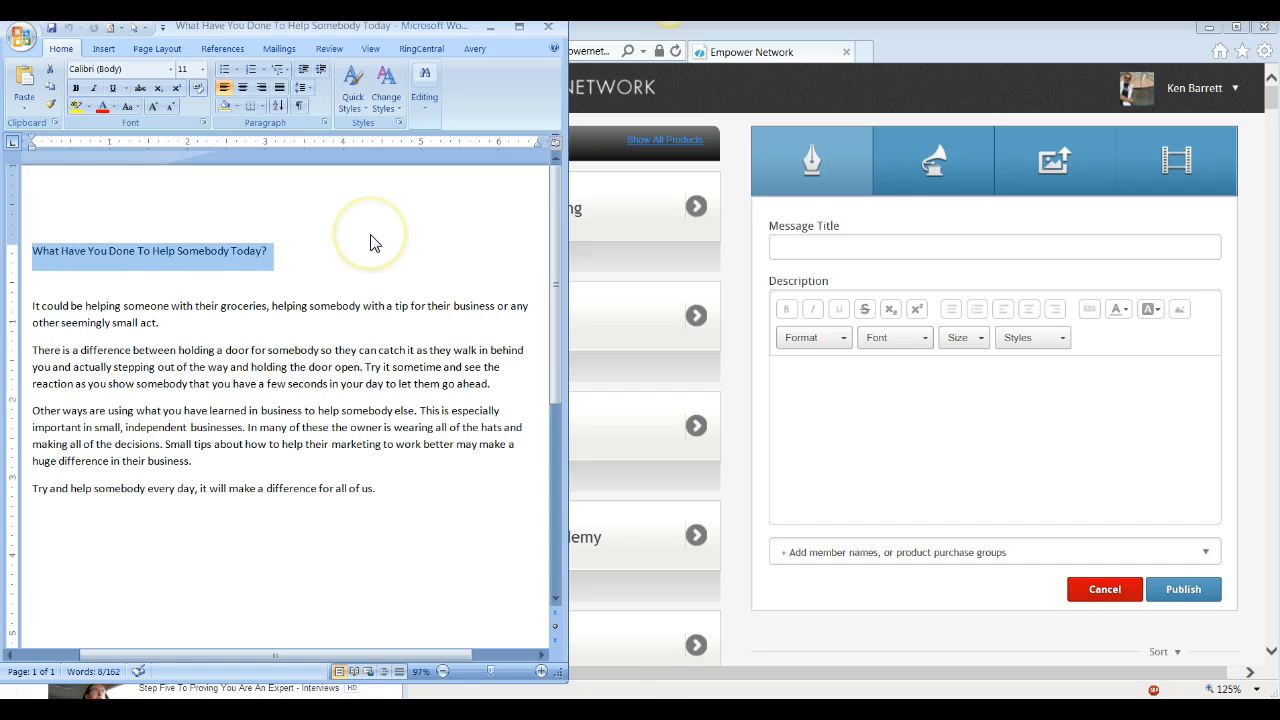
pyautogui.click(819, 248)
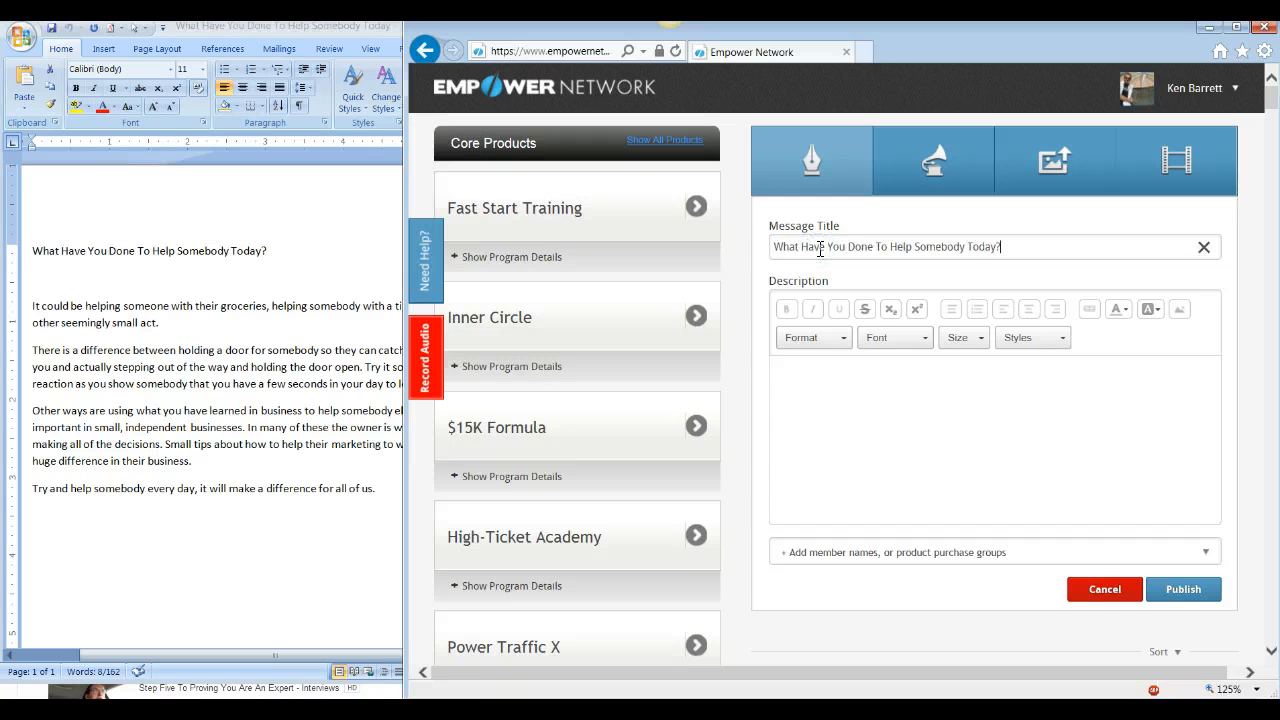
# Copy all the body paragraphs below the heading of the Word document into the blog post's description
pyautogui.click(383, 491)
pyautogui.moveTo(383, 491); pyautogui.dragTo(30, 310)
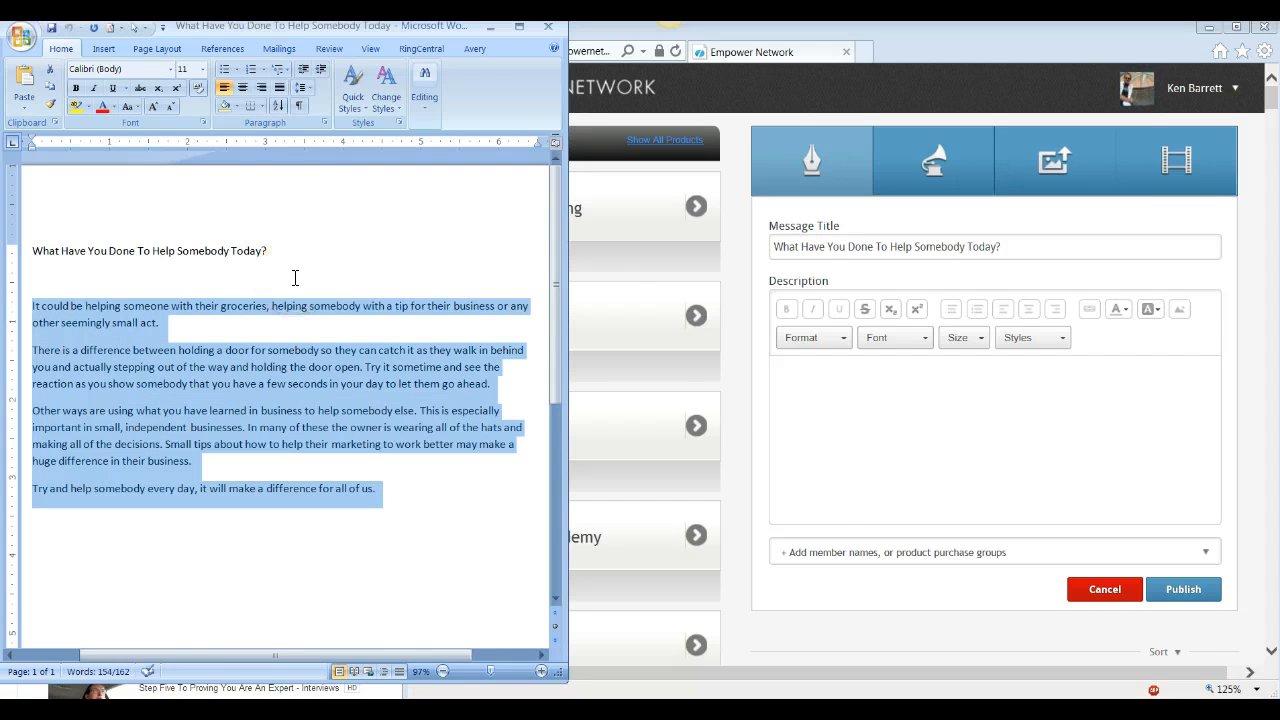
pyautogui.click(792, 372)
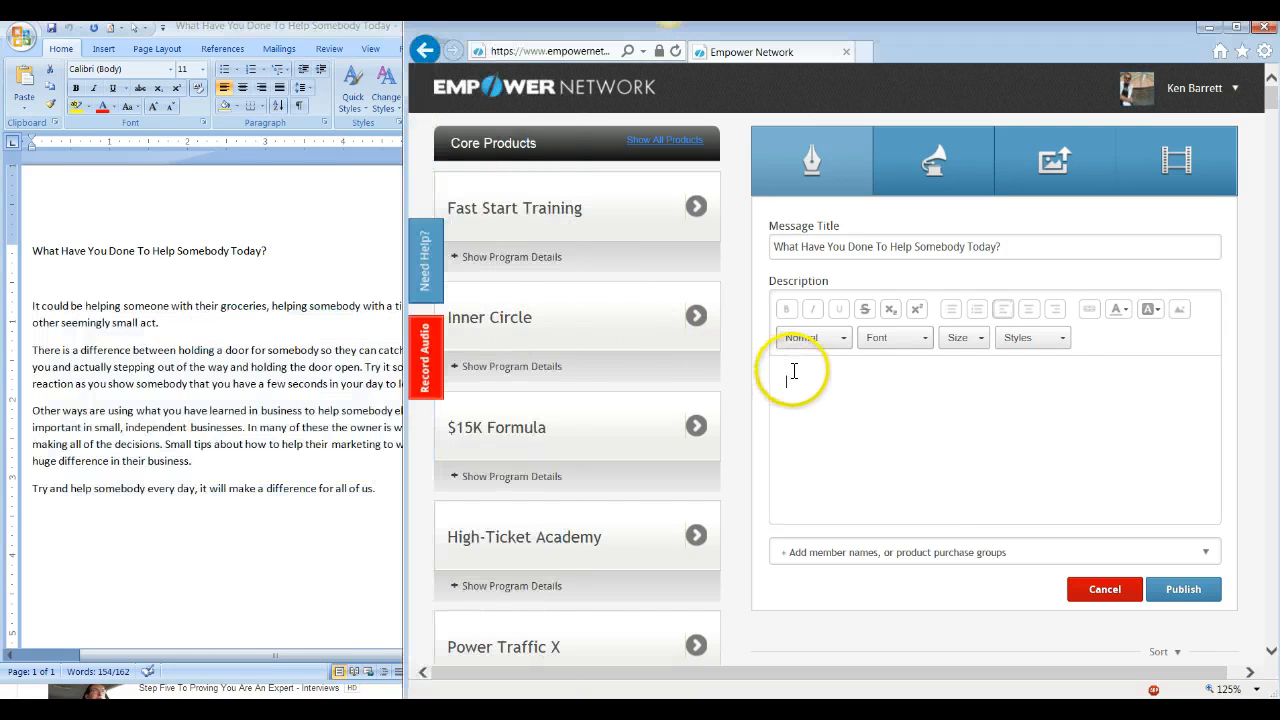
pyautogui.hotkey('ctrl', 'v')
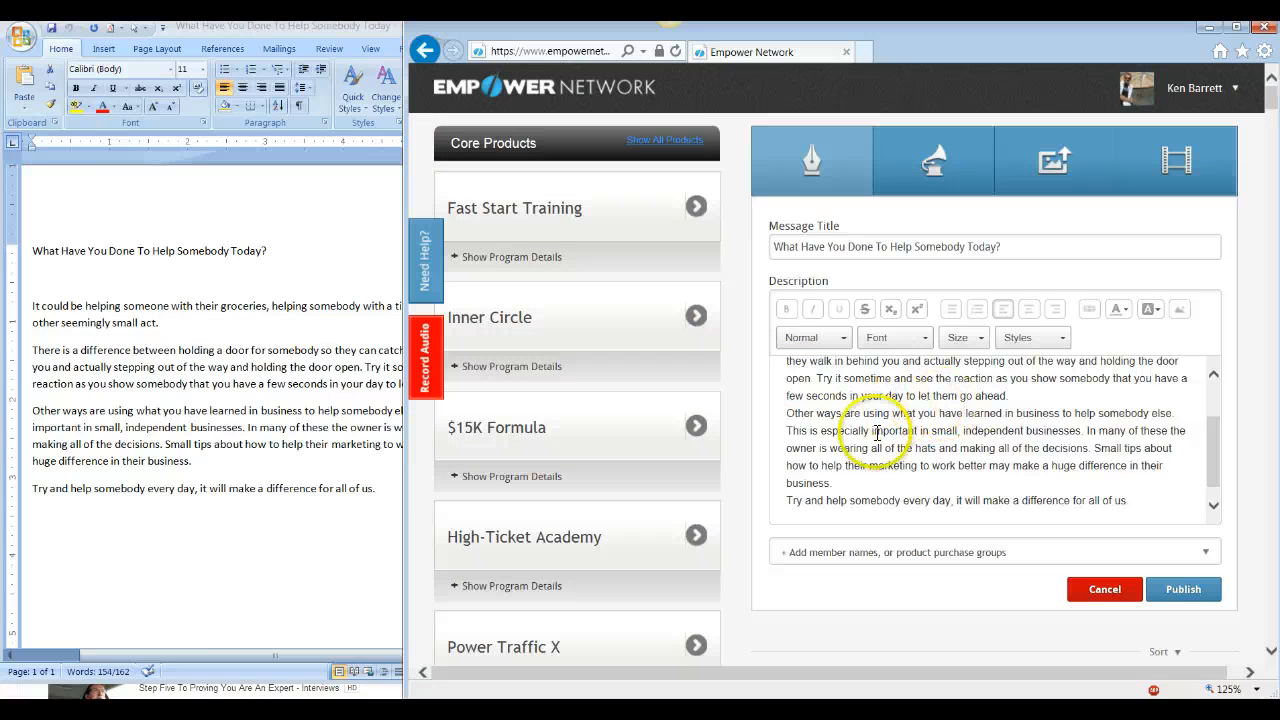
# Insert three blank lines above the pasted text in the post's description
pyautogui.hotkey('ctrl', 'Home')
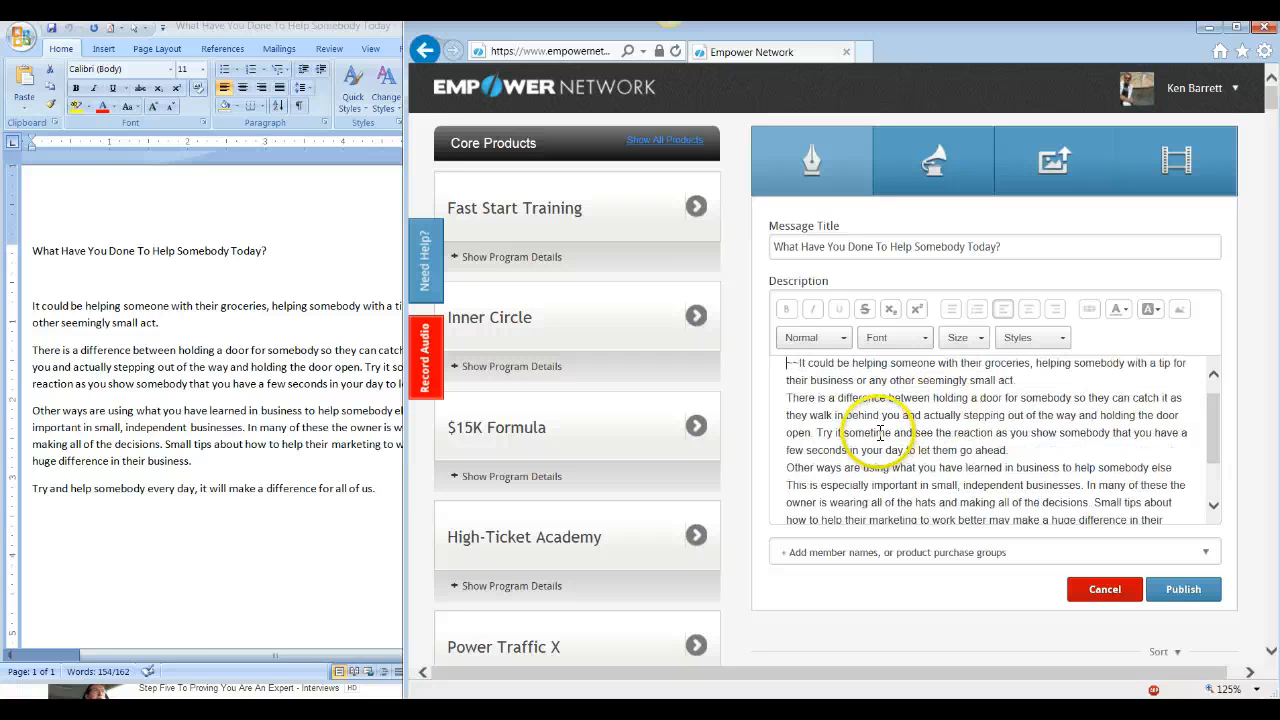
pyautogui.press('Return')
pyautogui.press('Return')
pyautogui.press('Return')
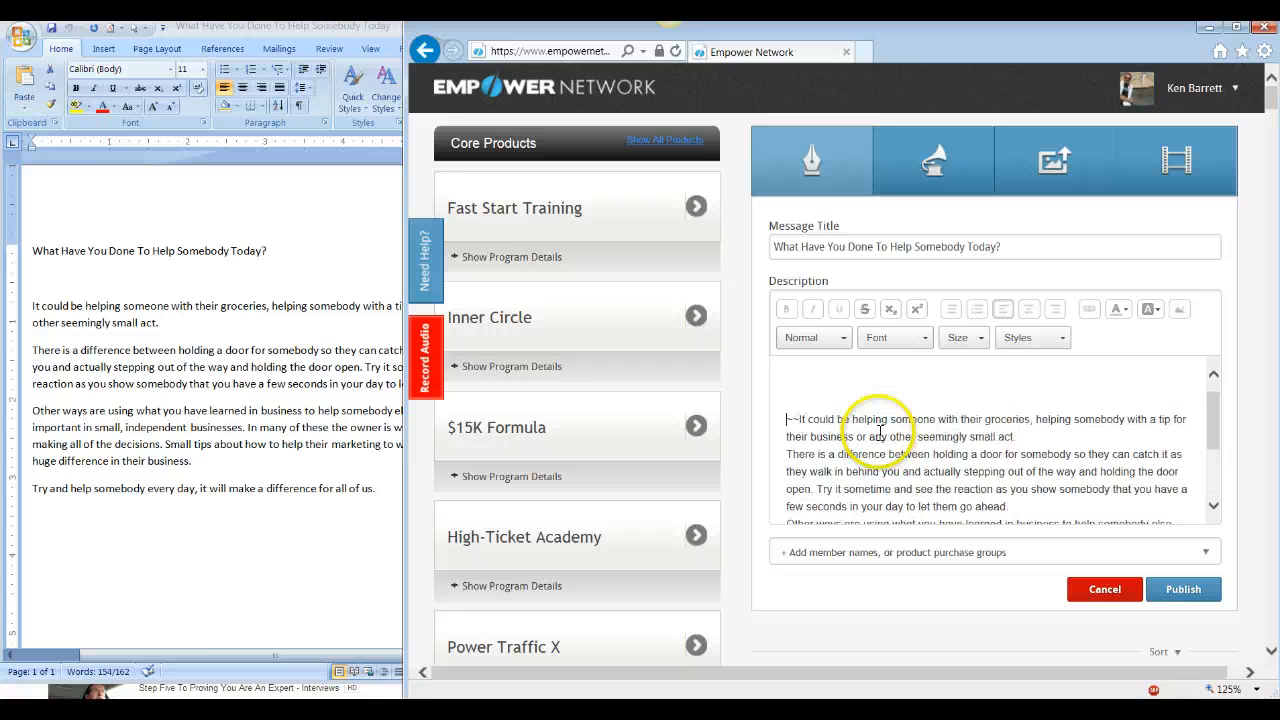
# Begin adding media on the blank line above the description text, choosing to embed a video from a URL
pyautogui.click(802, 373)
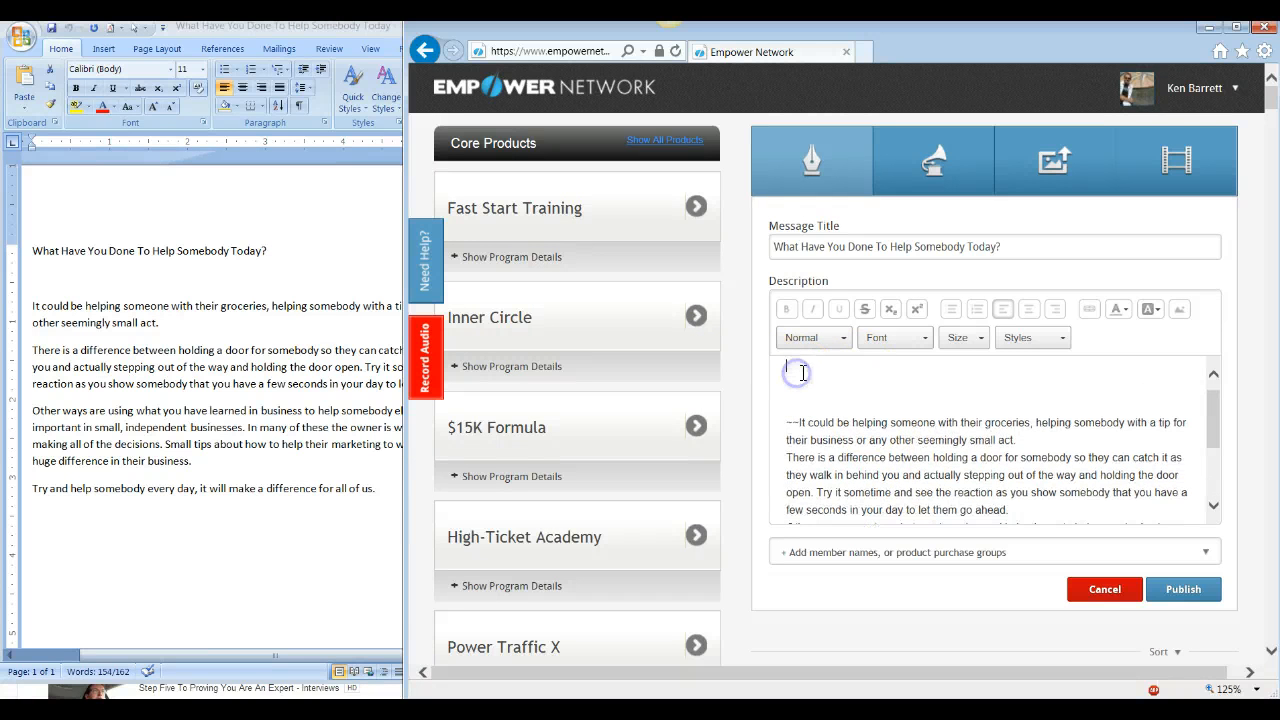
pyautogui.click(1181, 312)
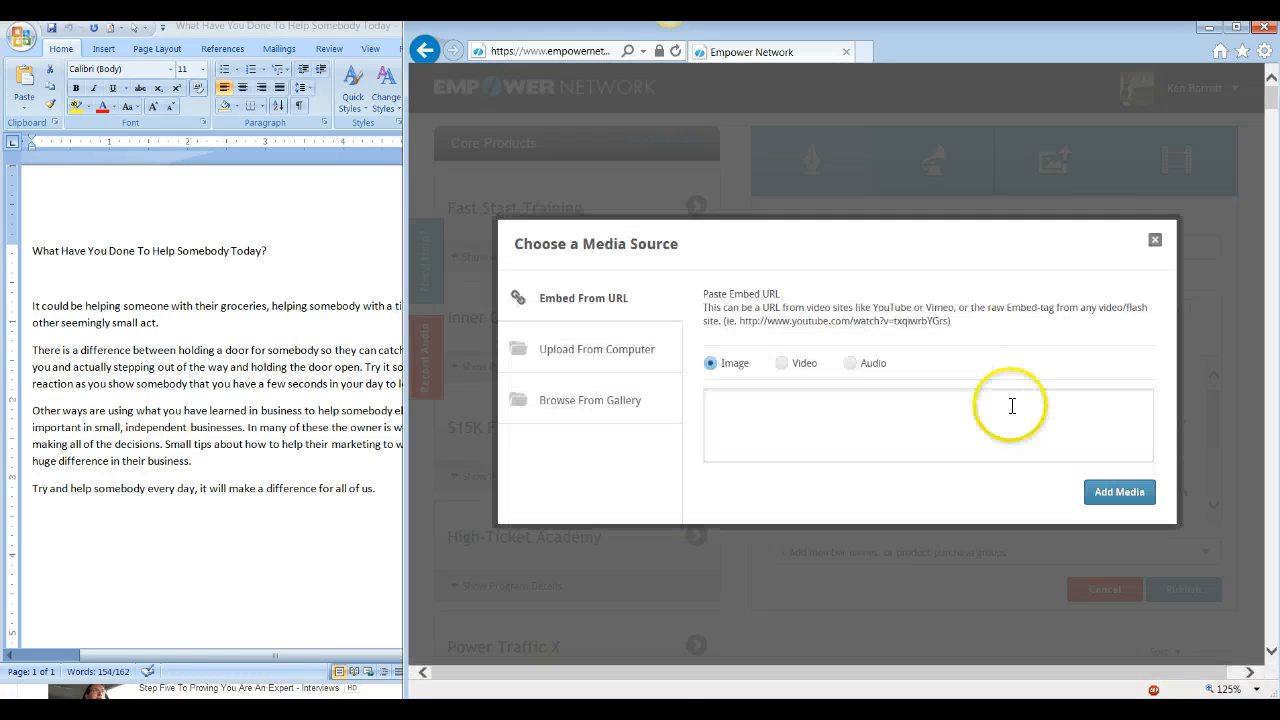
pyautogui.click(783, 358)
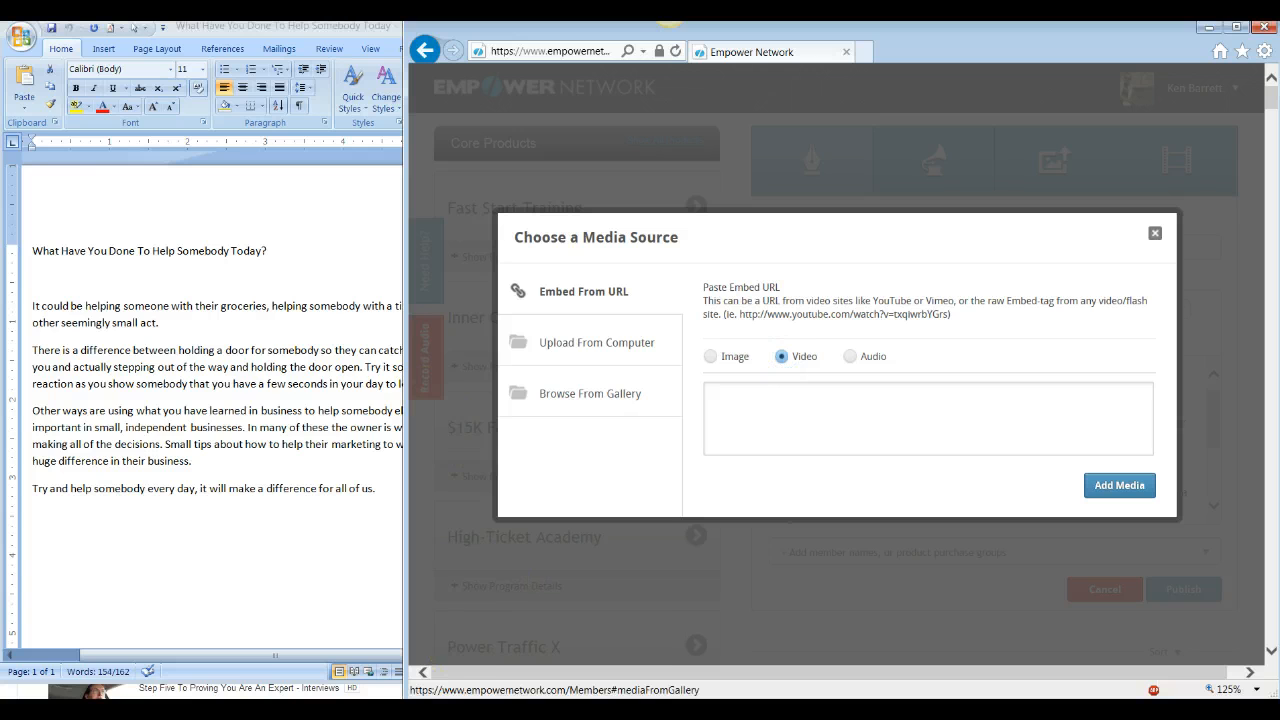
# Switch to the YouTube uploads in Chrome, open the video "What have you done to help somebody else ?" and pause it
pyautogui.click(500, 712)
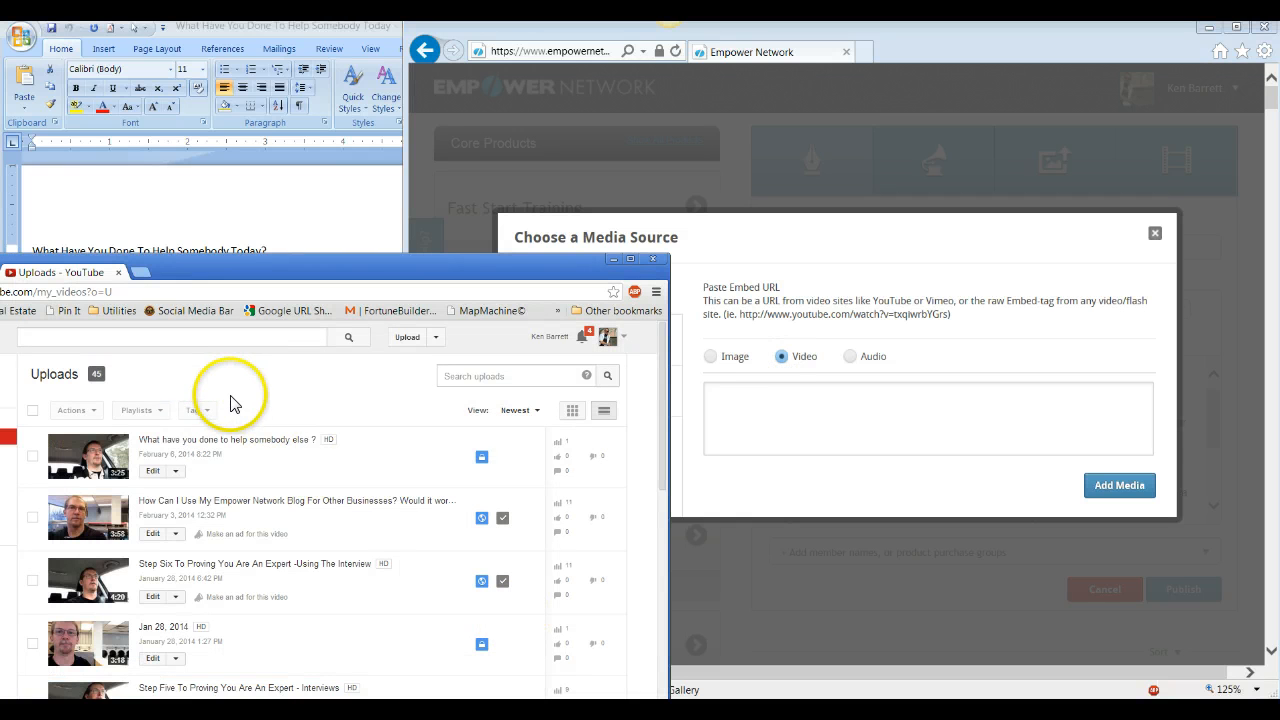
pyautogui.moveTo(351, 263); pyautogui.dragTo(393, 134)
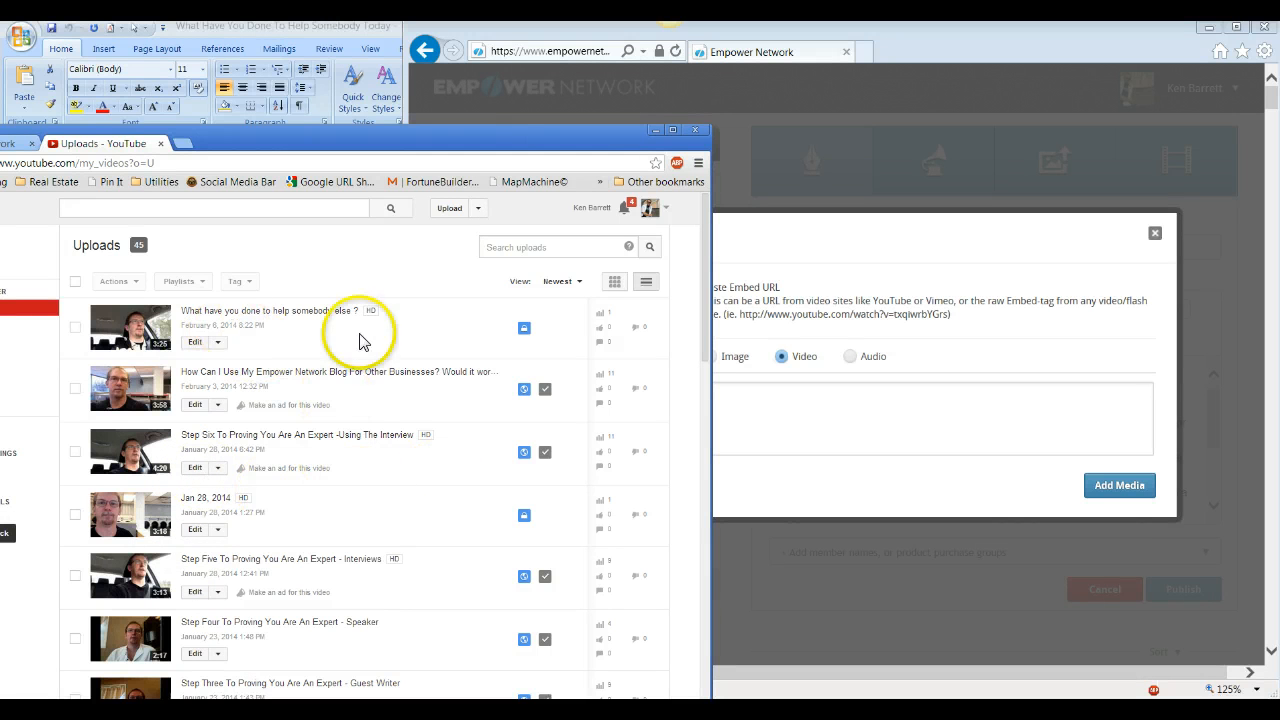
pyautogui.click(240, 313)
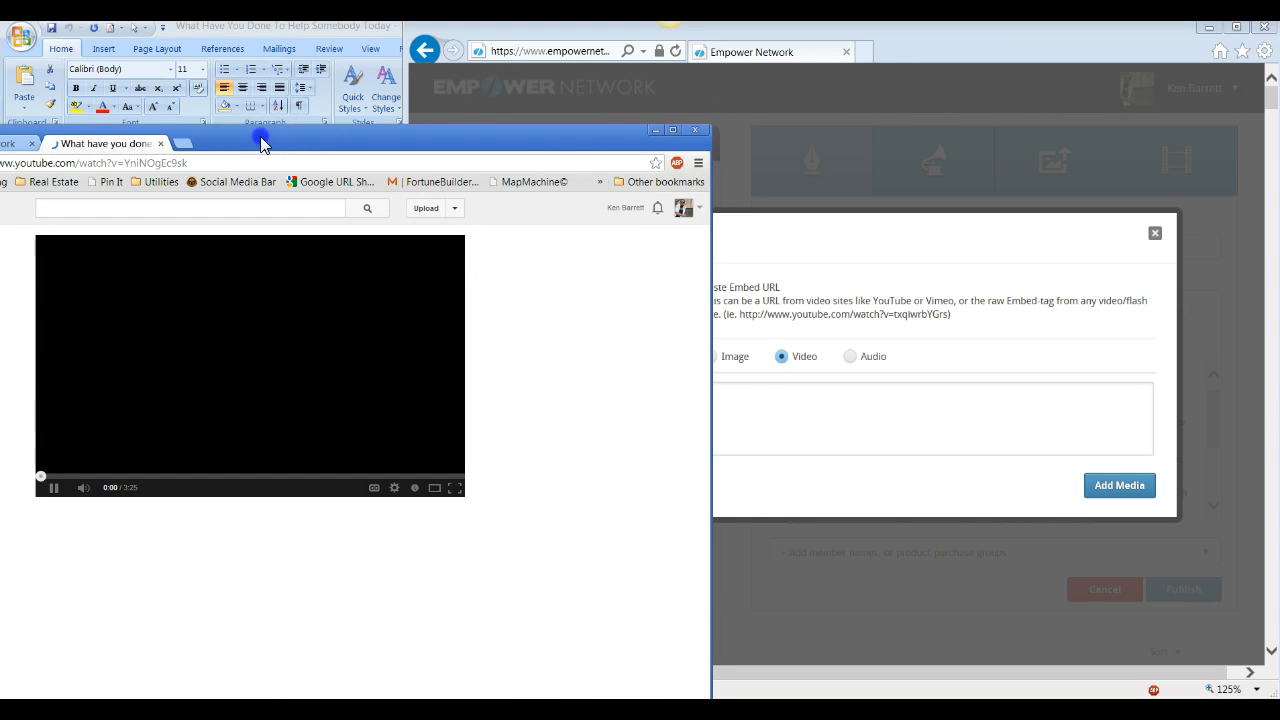
pyautogui.moveTo(260, 143); pyautogui.dragTo(318, 88)
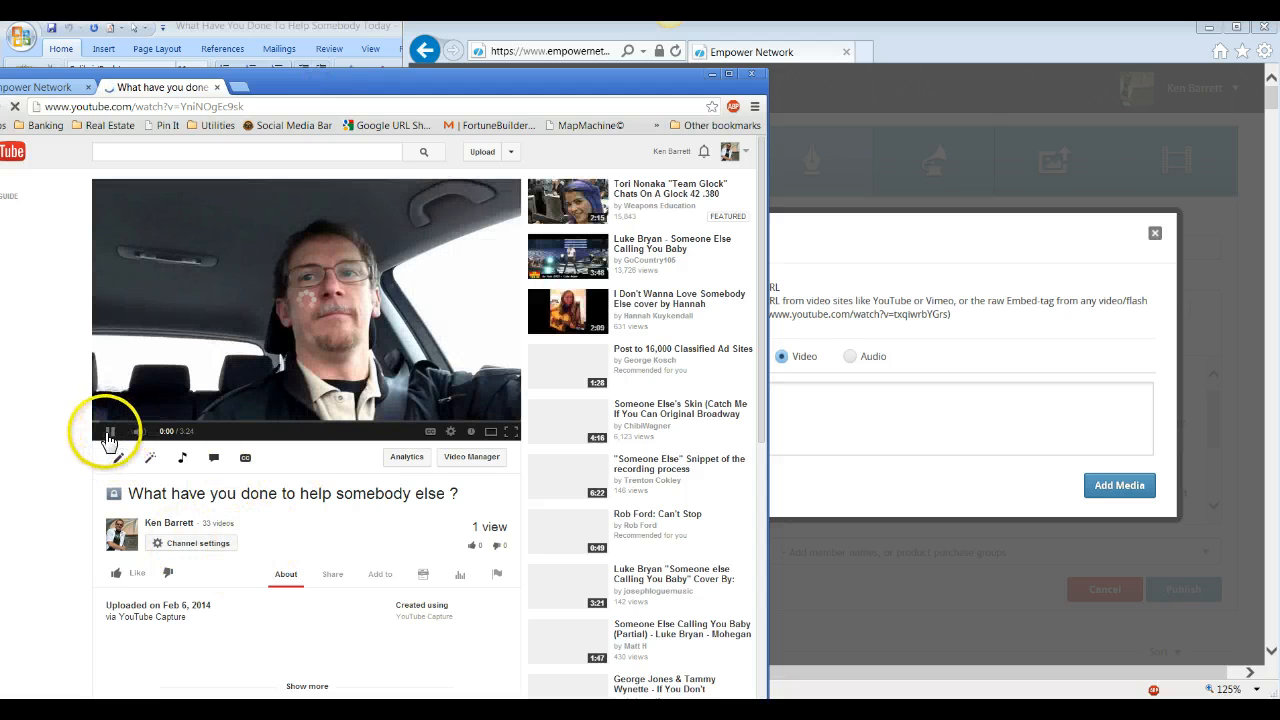
pyautogui.click(108, 433)
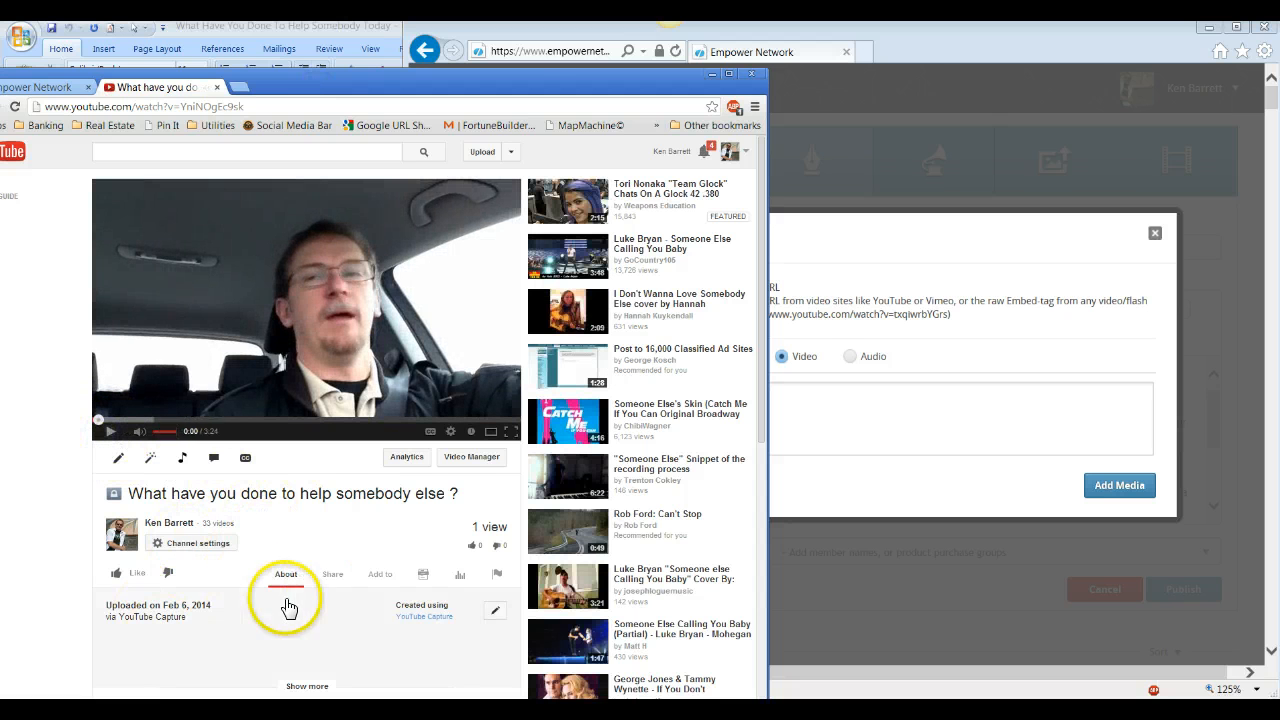
# Check the sharing options of the opened video, then return to its description details
pyautogui.scroll(-3, 270, 600)
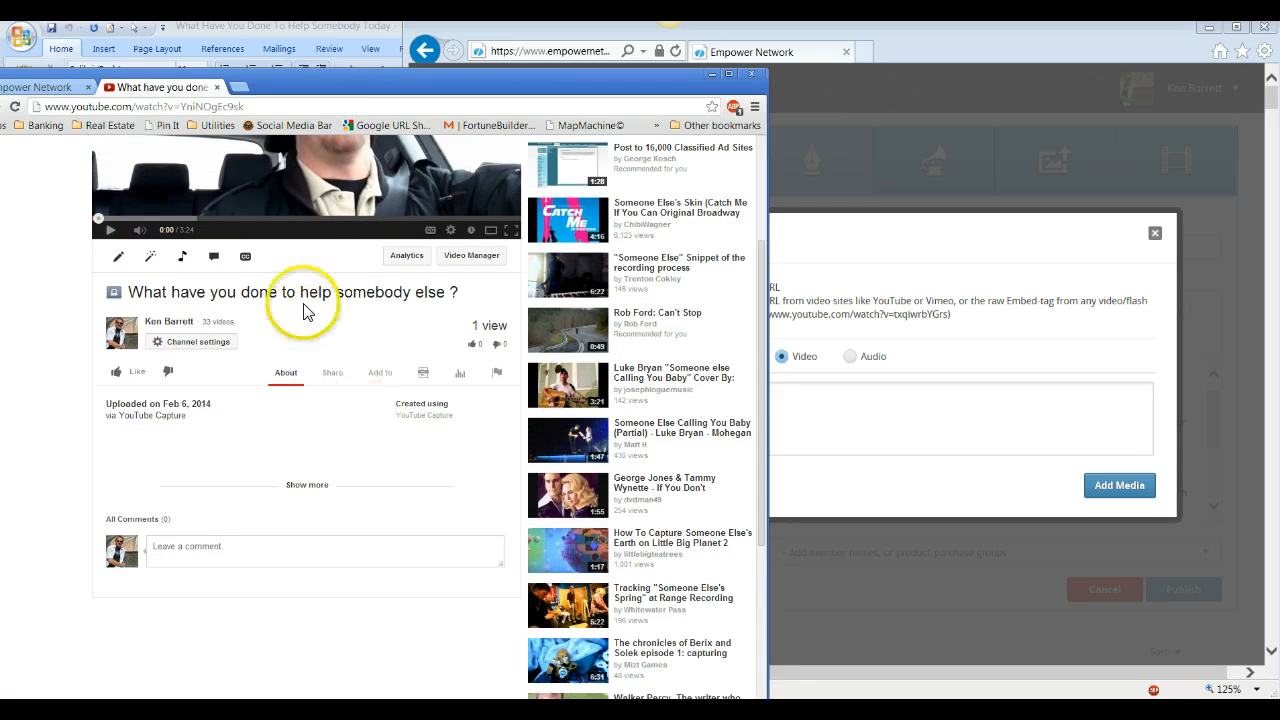
pyautogui.click(332, 374)
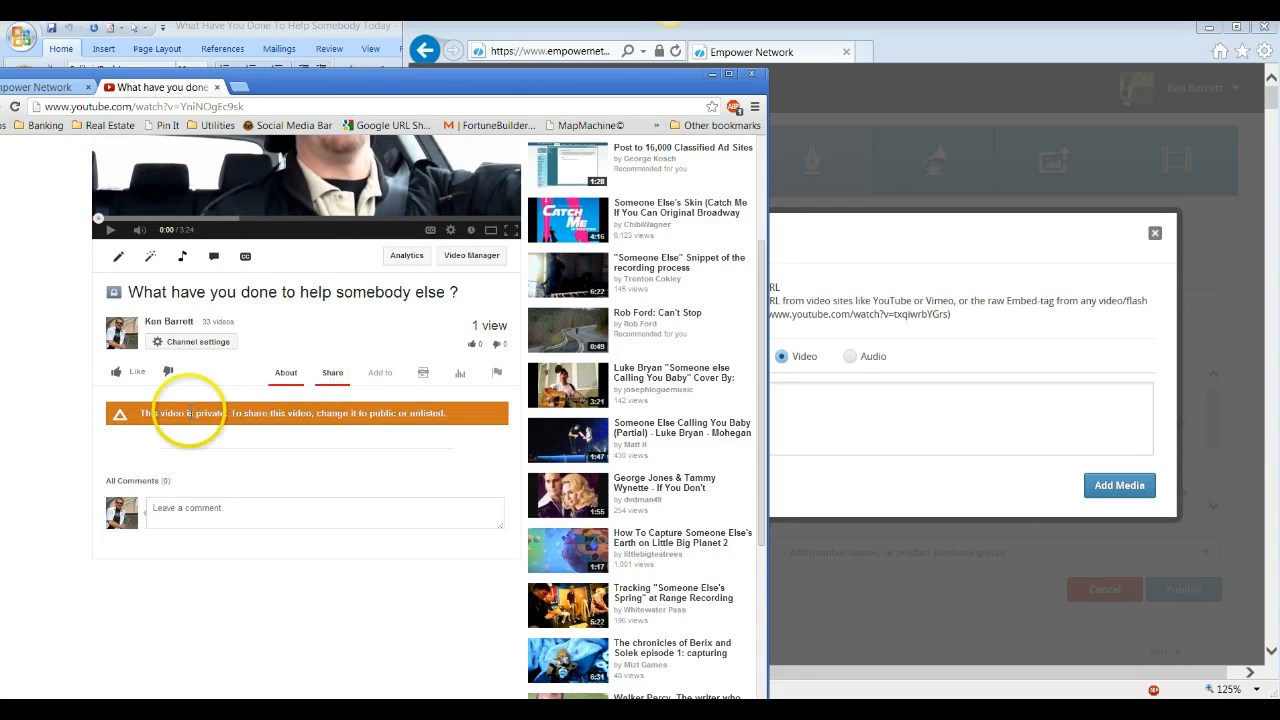
pyautogui.click(286, 378)
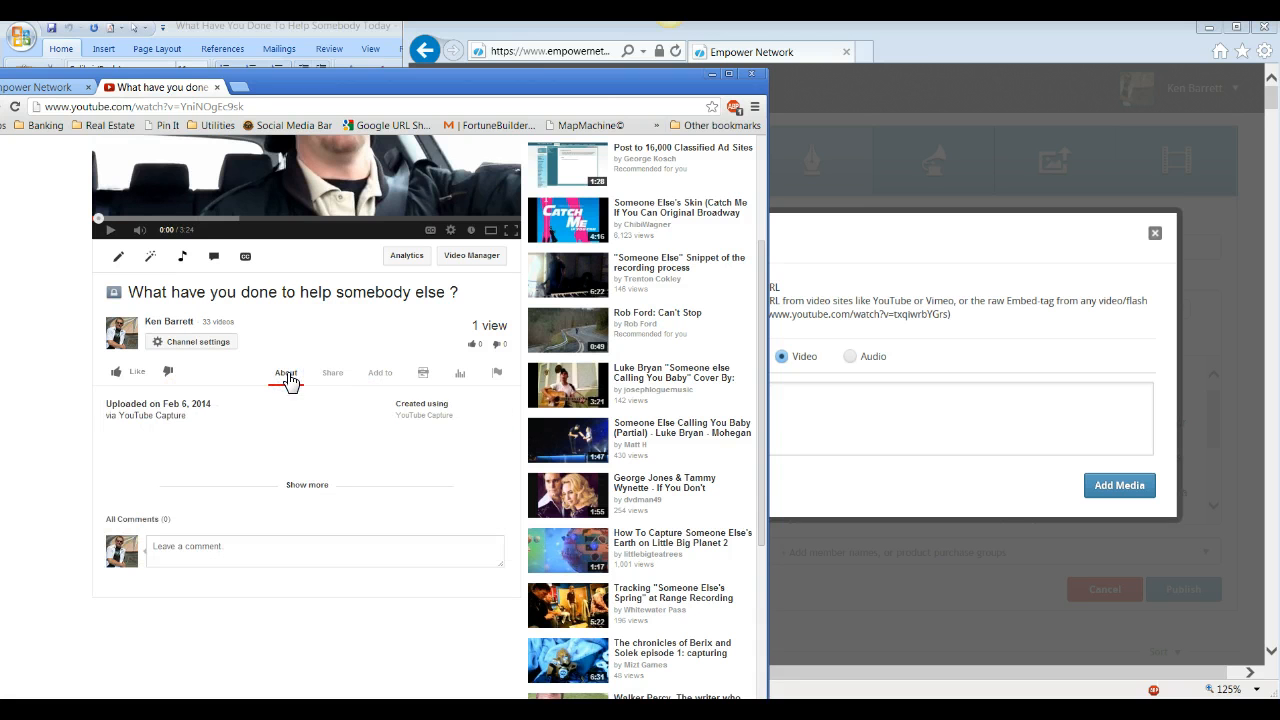
pyautogui.click(472, 257)
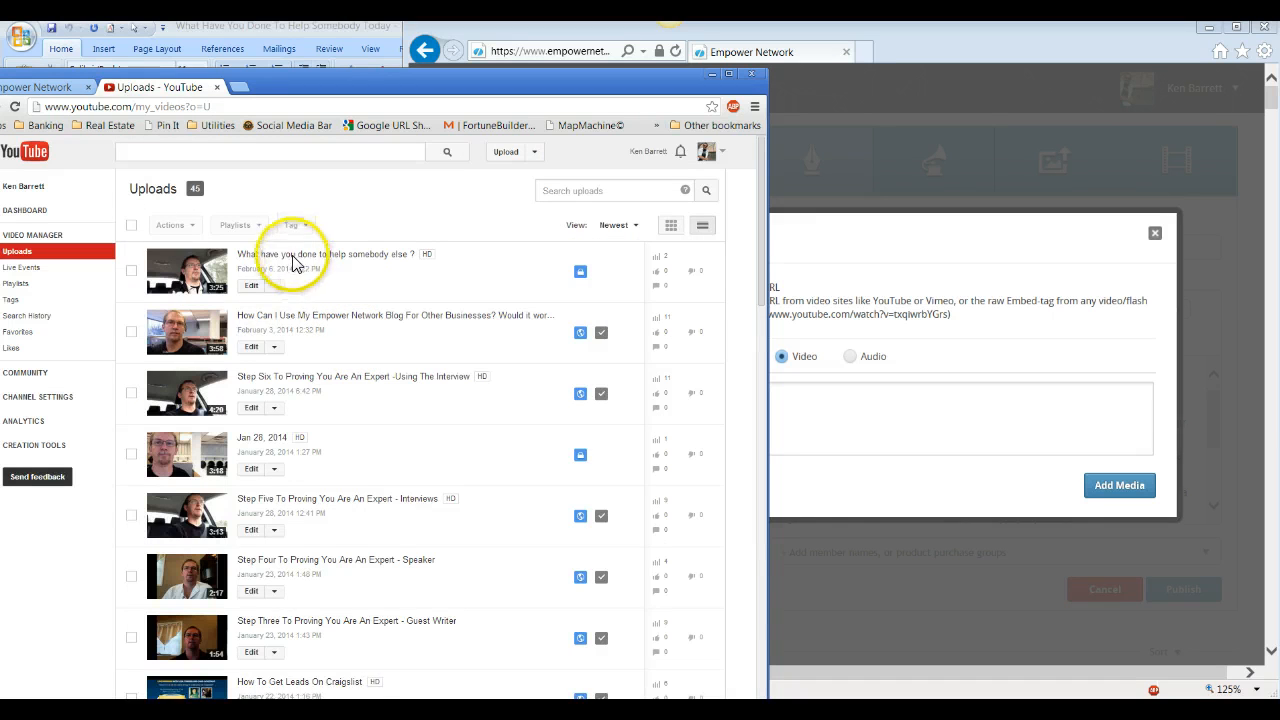
pyautogui.click(275, 287)
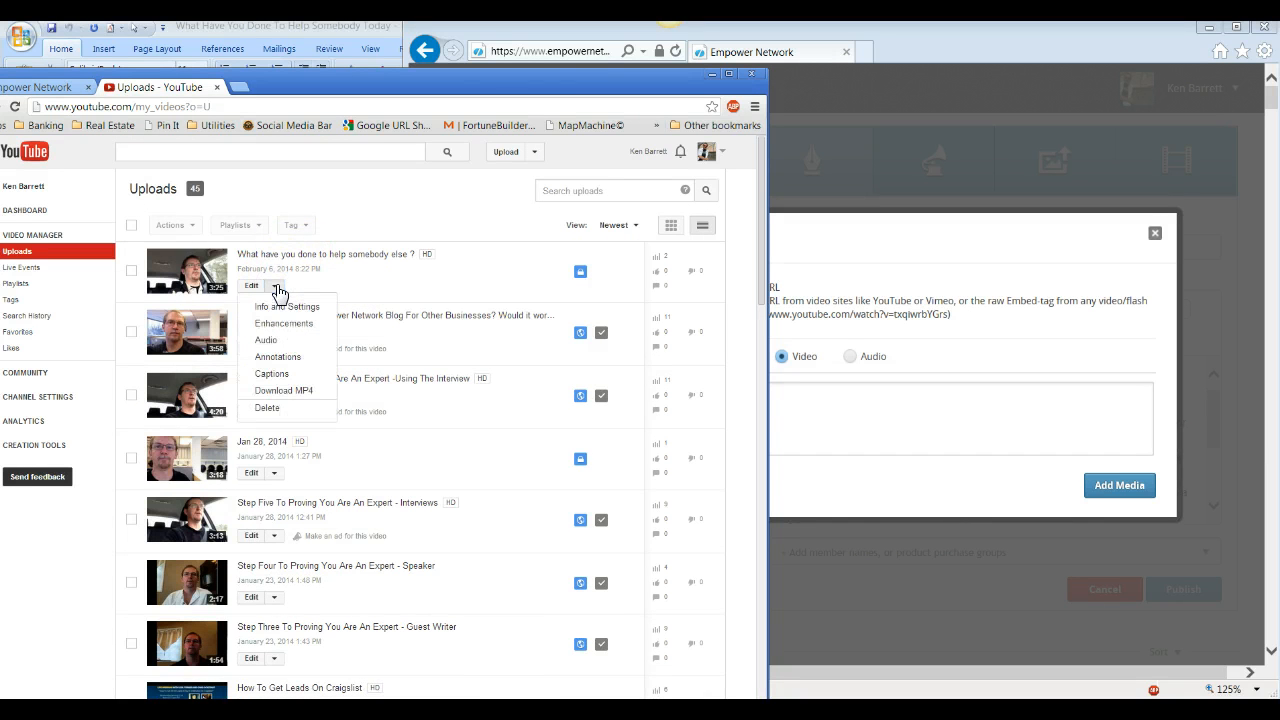
pyautogui.click(313, 256)
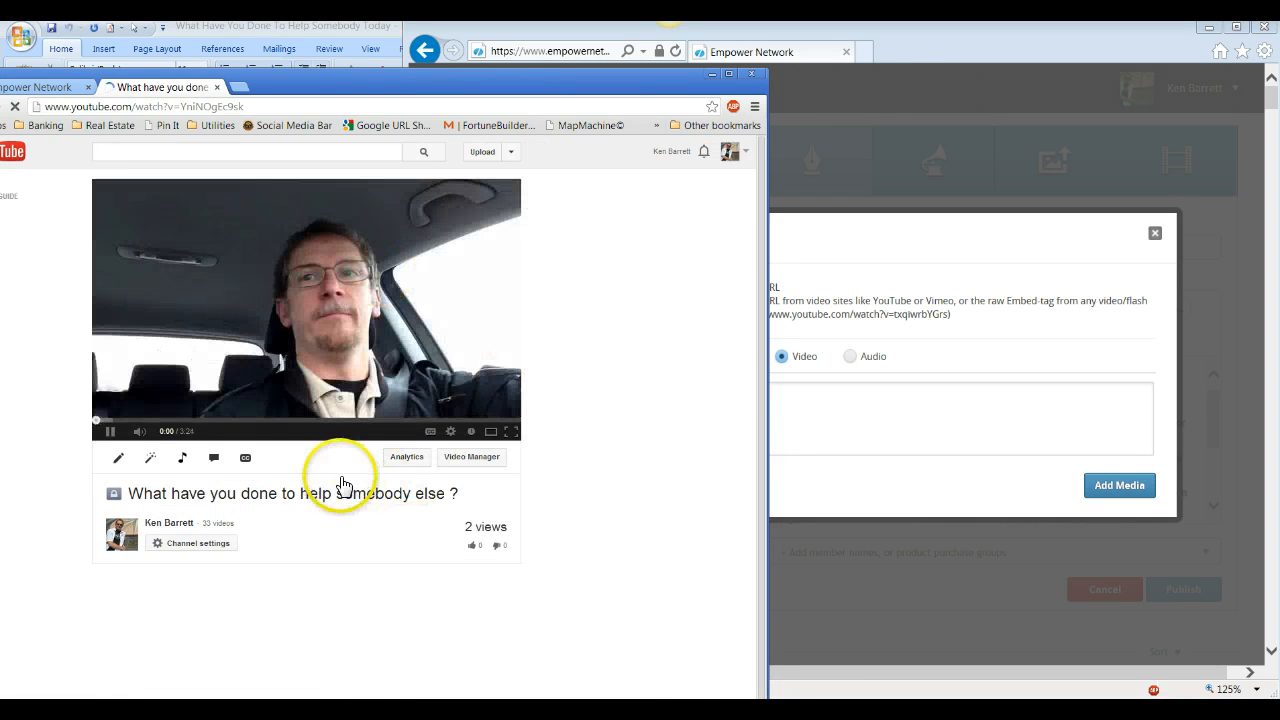
pyautogui.click(111, 432)
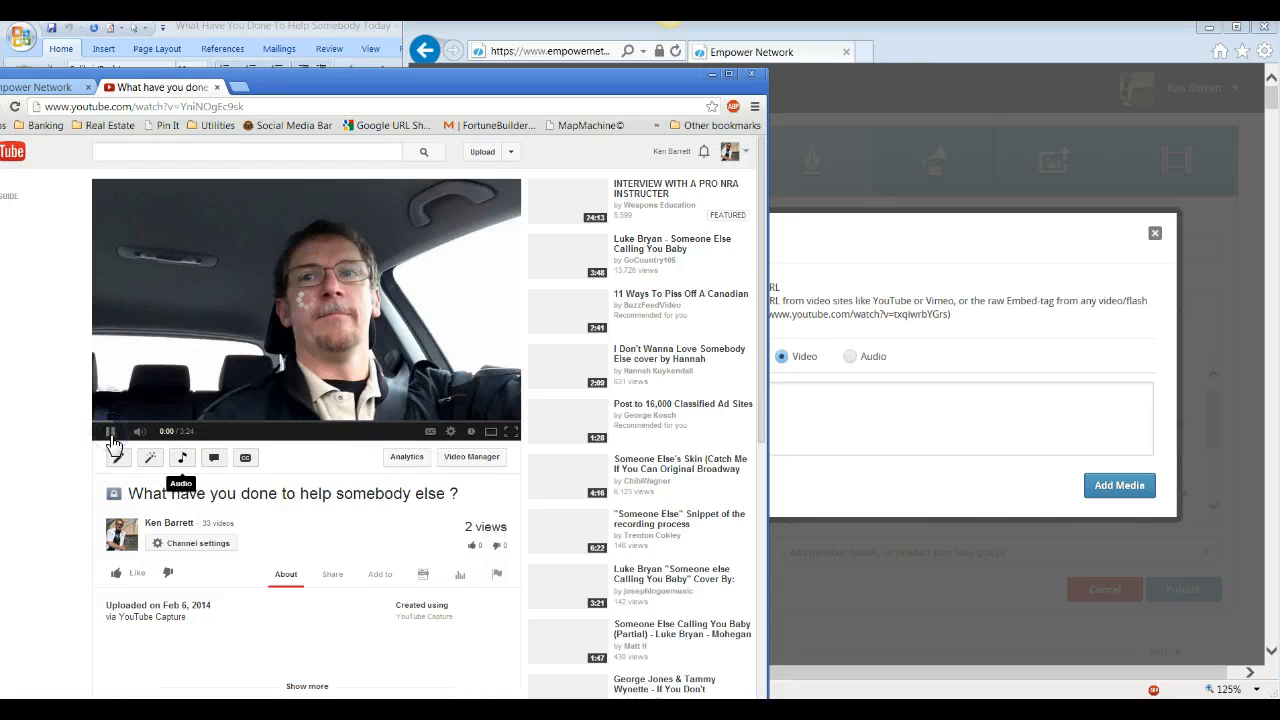
# Edit the video's details to set its privacy to Public and save the change
pyautogui.scroll(-1, 70, 545)
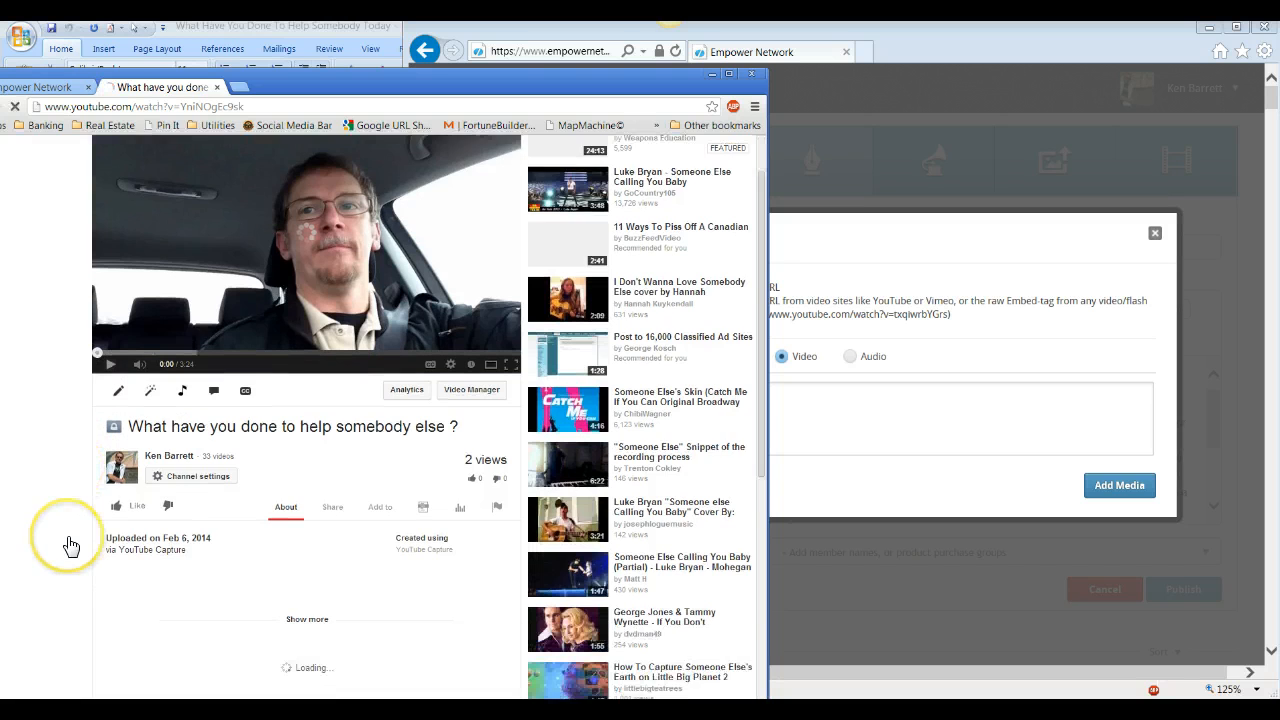
pyautogui.scroll(-1, 70, 545)
pyautogui.scroll(-2, 70, 545)
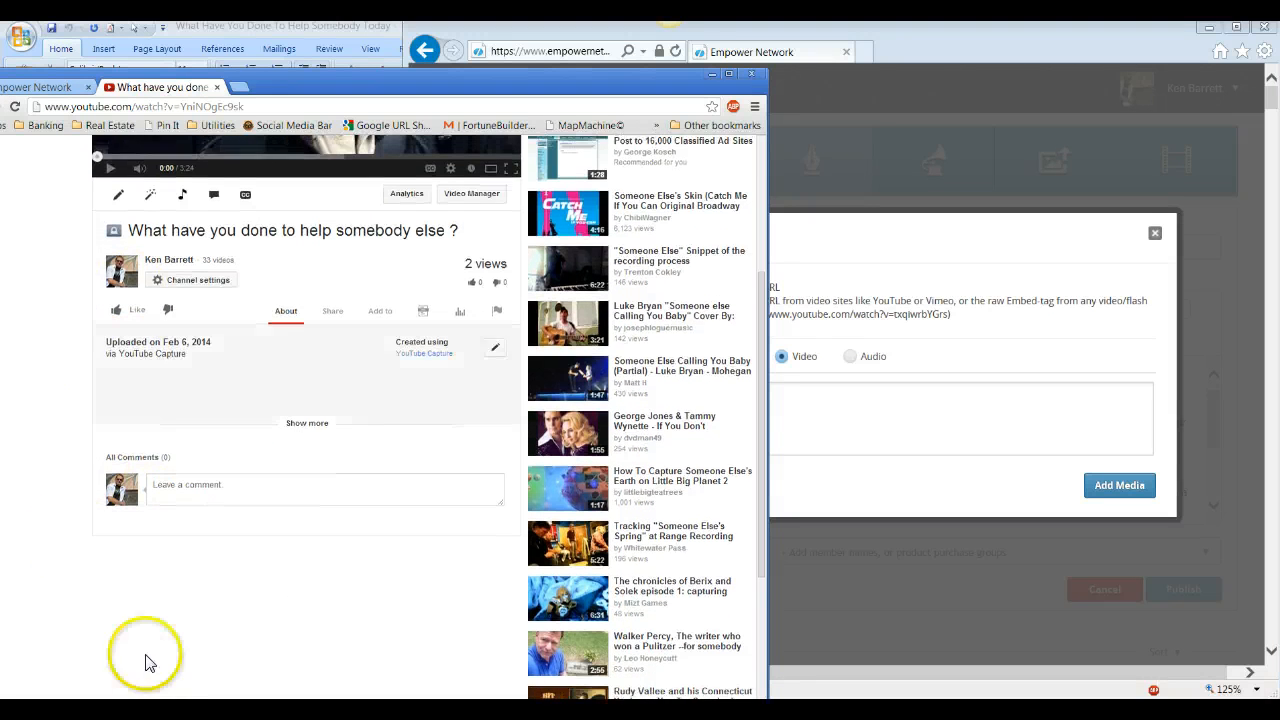
pyautogui.click(491, 348)
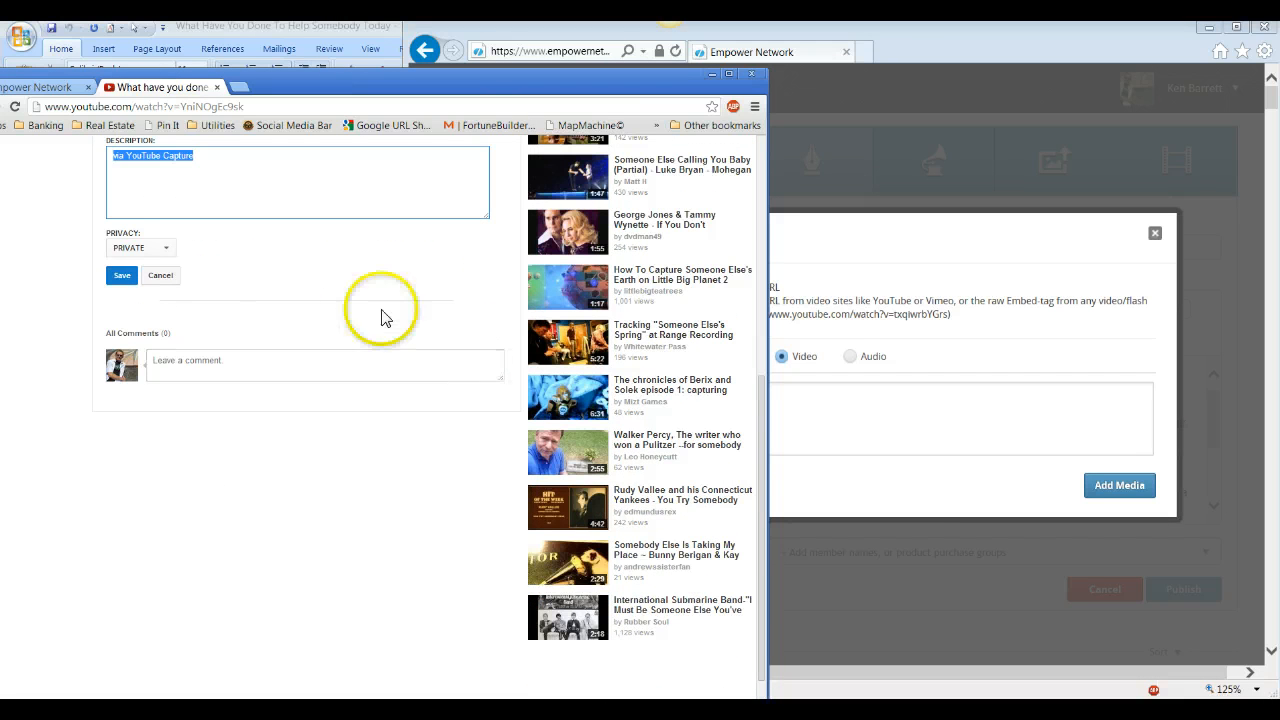
pyautogui.scroll(1, 205, 290)
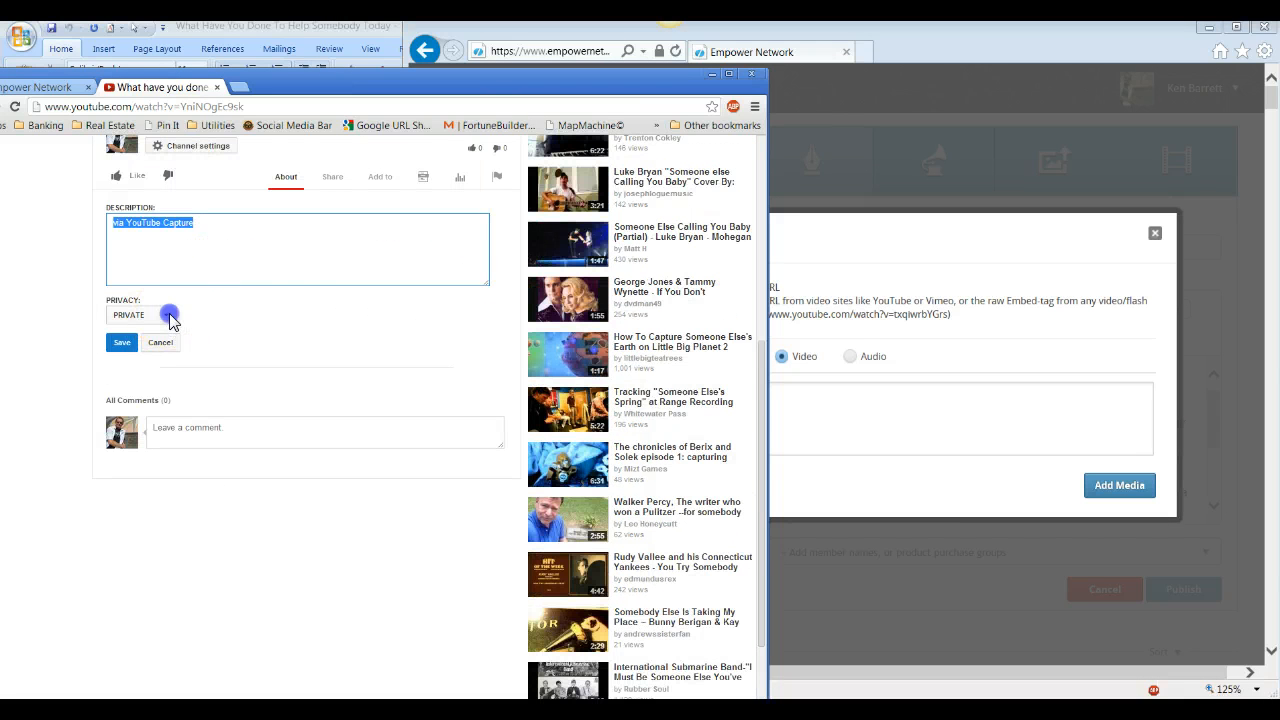
pyautogui.click(170, 316)
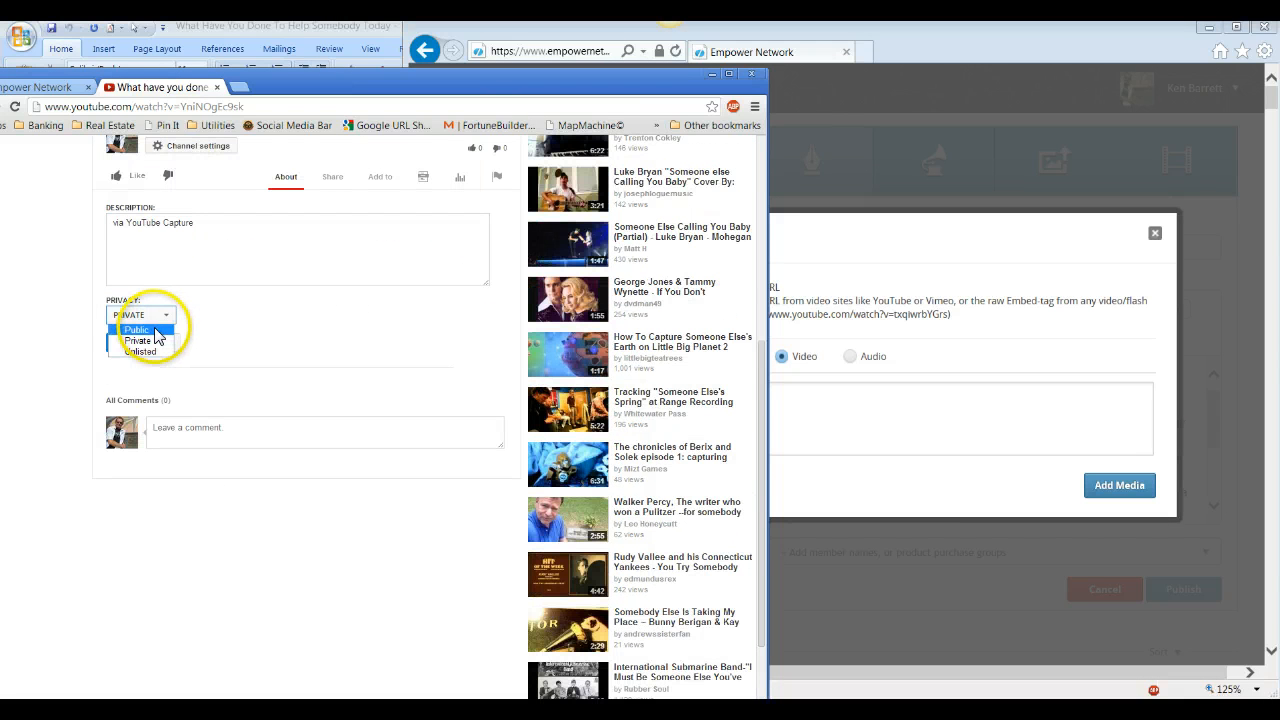
pyautogui.click(157, 330)
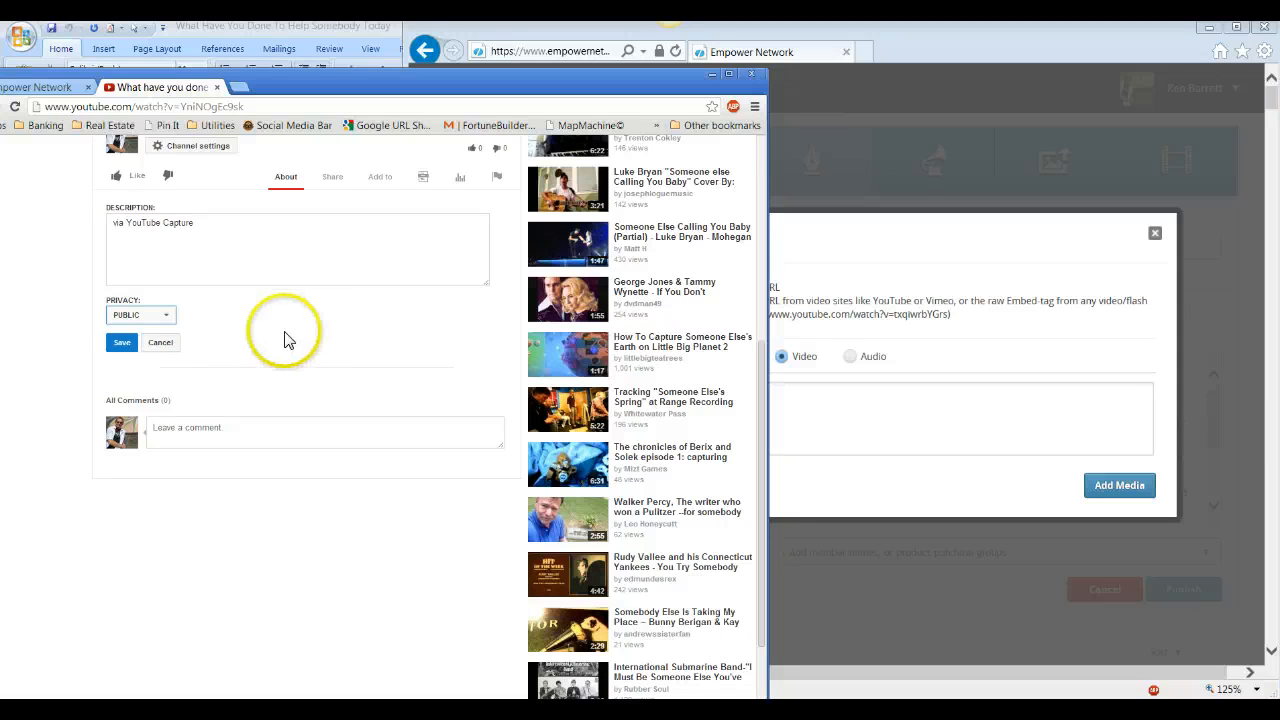
pyautogui.click(119, 343)
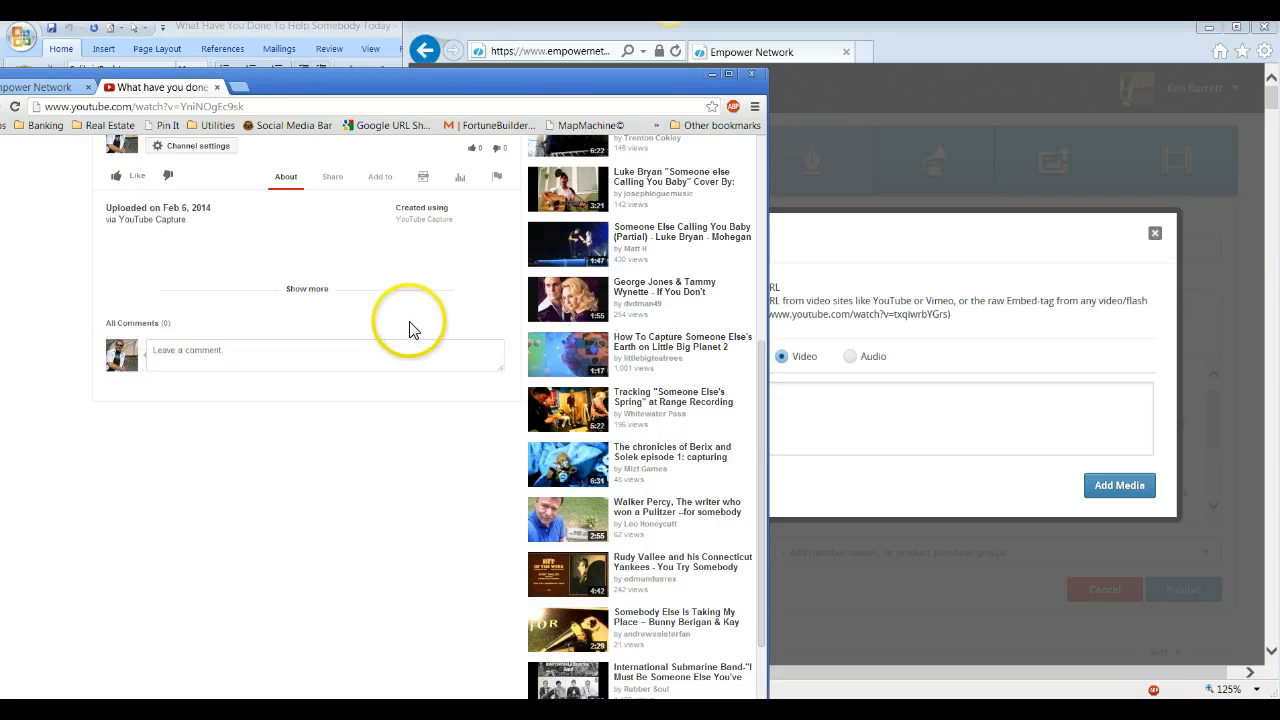
# Reload the YouTube video page, pause the playback and copy the video's share link
pyautogui.click(329, 179)
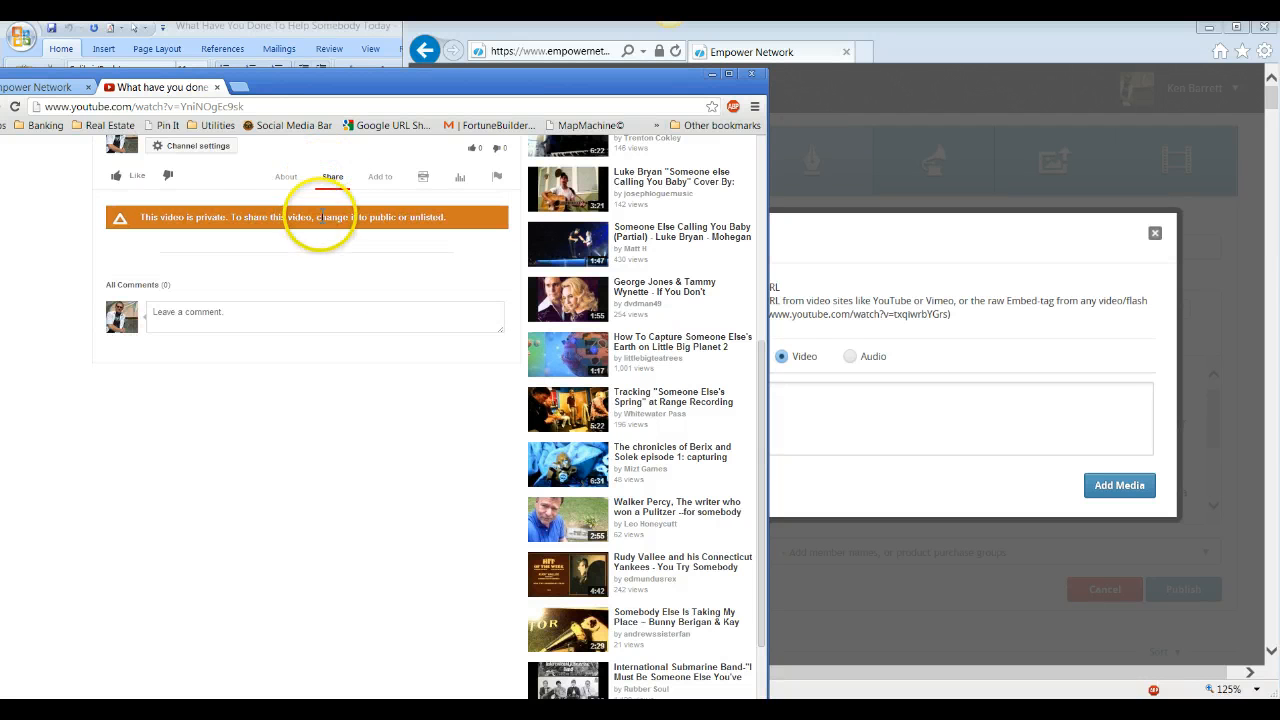
pyautogui.click(15, 106)
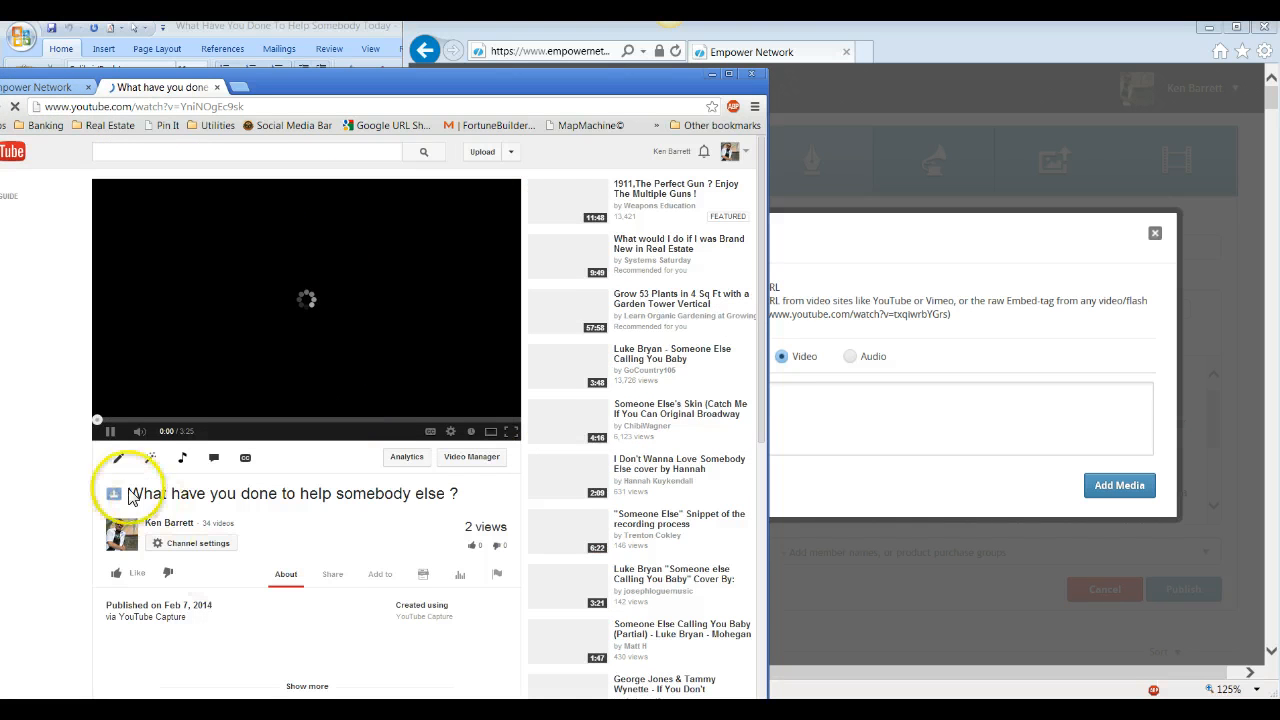
pyautogui.scroll(-4, 114, 430)
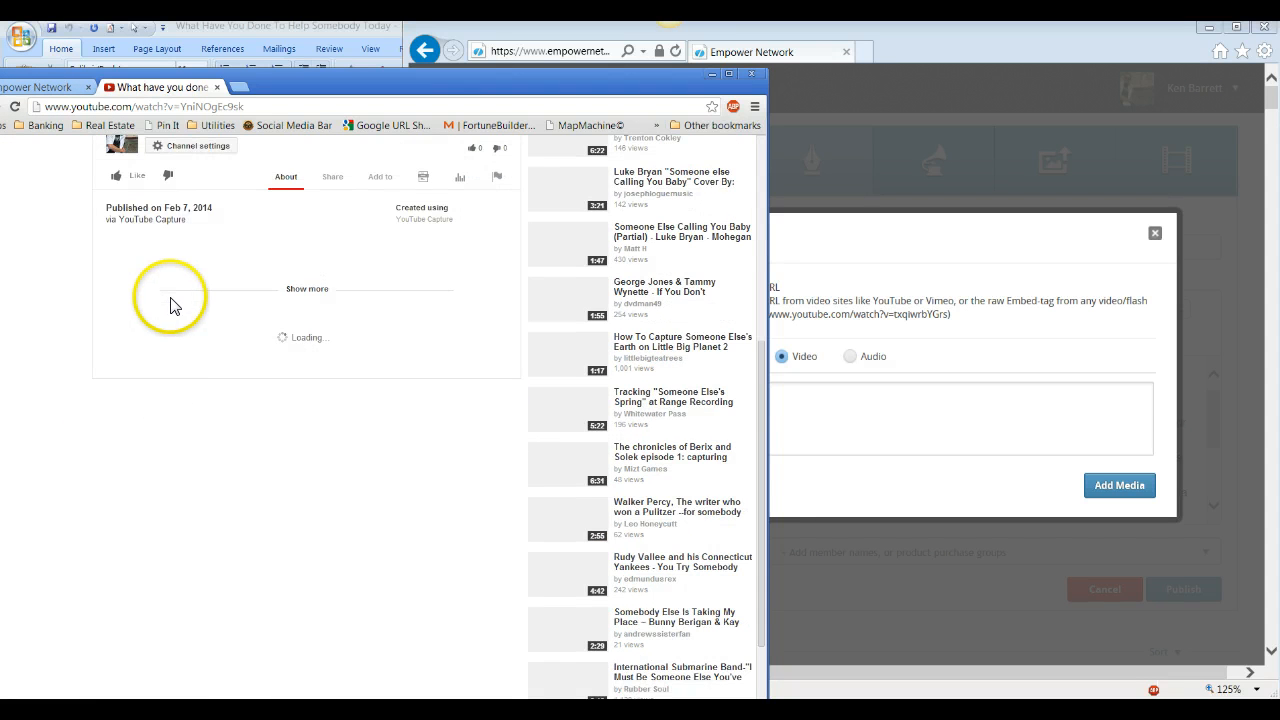
pyautogui.scroll(3, 170, 305)
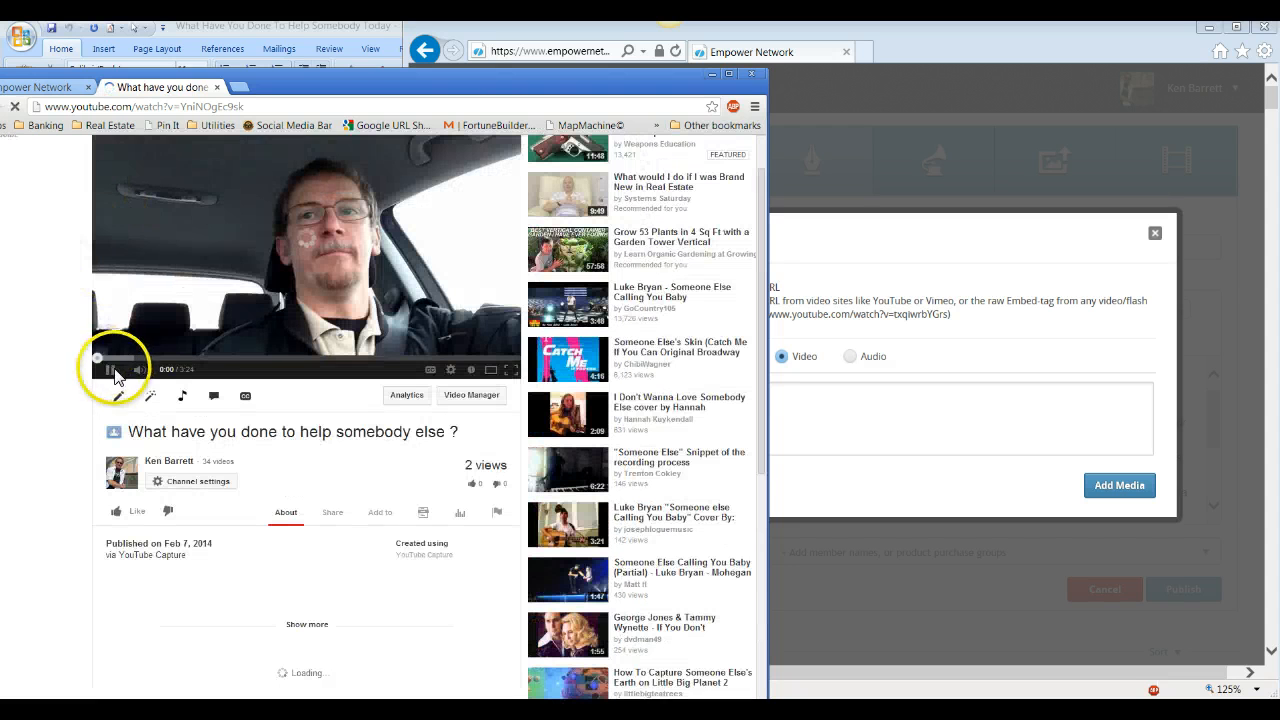
pyautogui.click(110, 372)
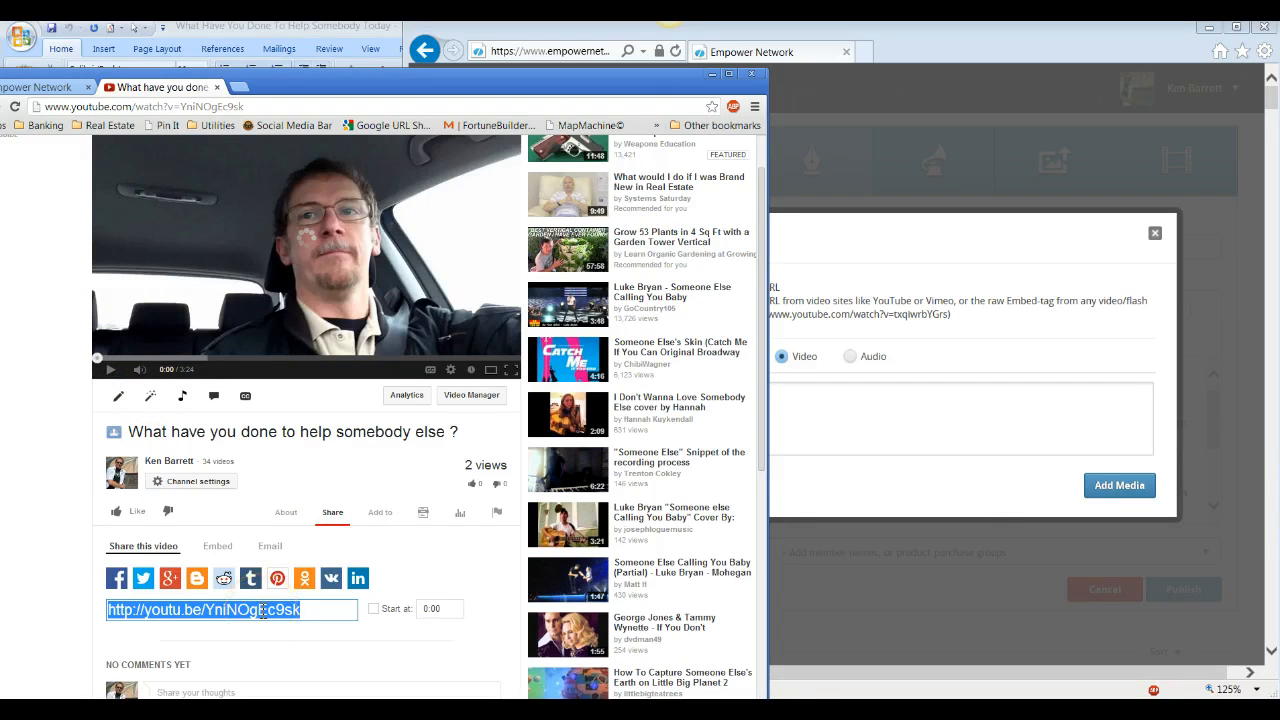
pyautogui.click(838, 393)
pyautogui.click(818, 399)
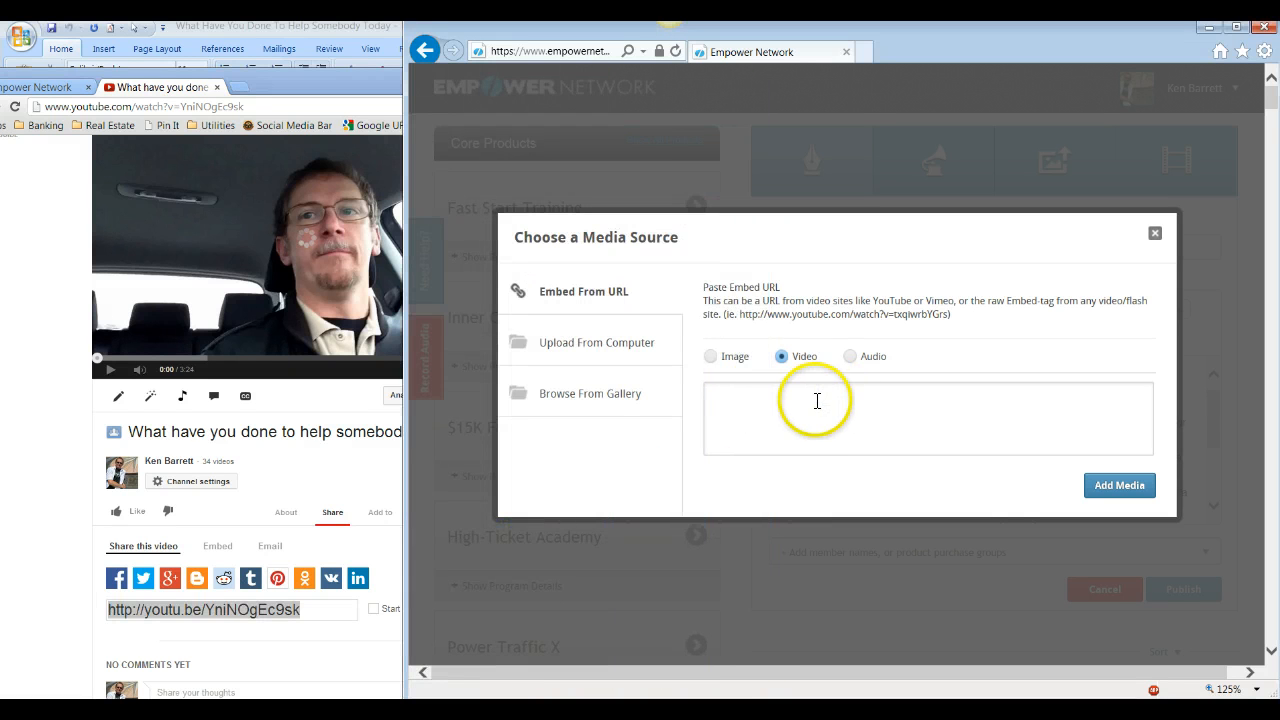
pyautogui.write('http://youtu.be/YniNOgEc9sk')
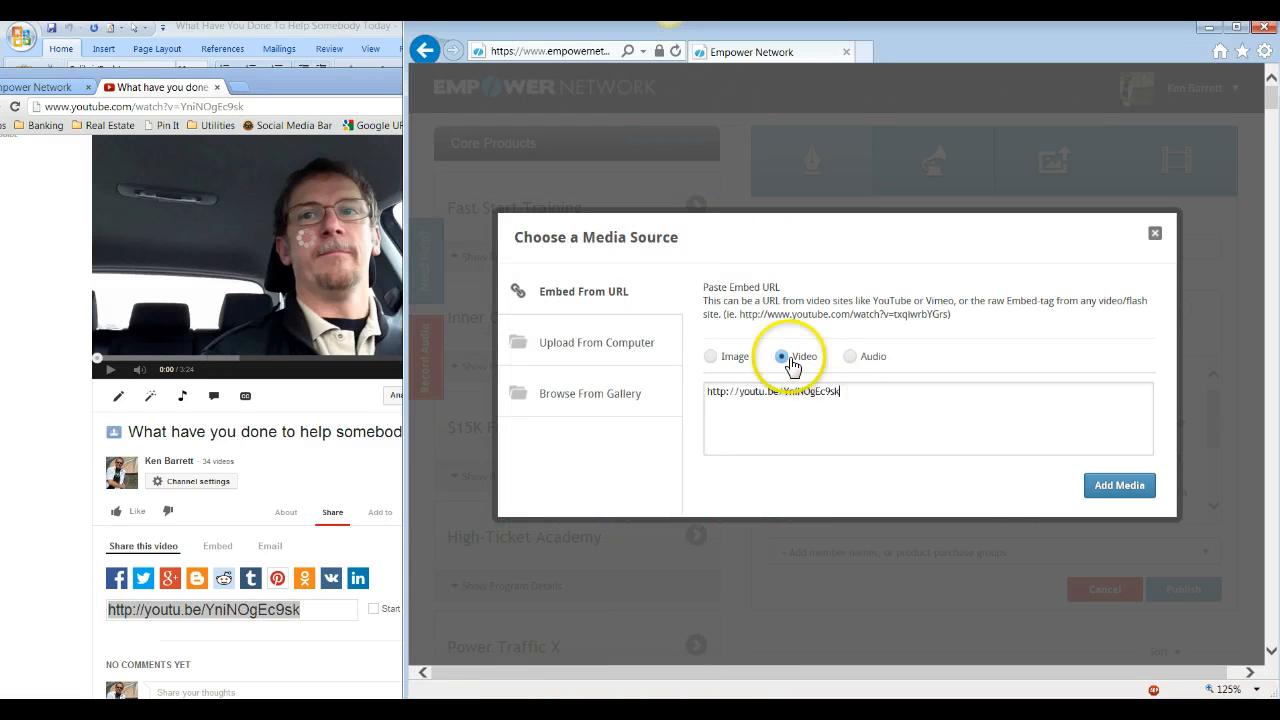
pyautogui.click(1133, 485)
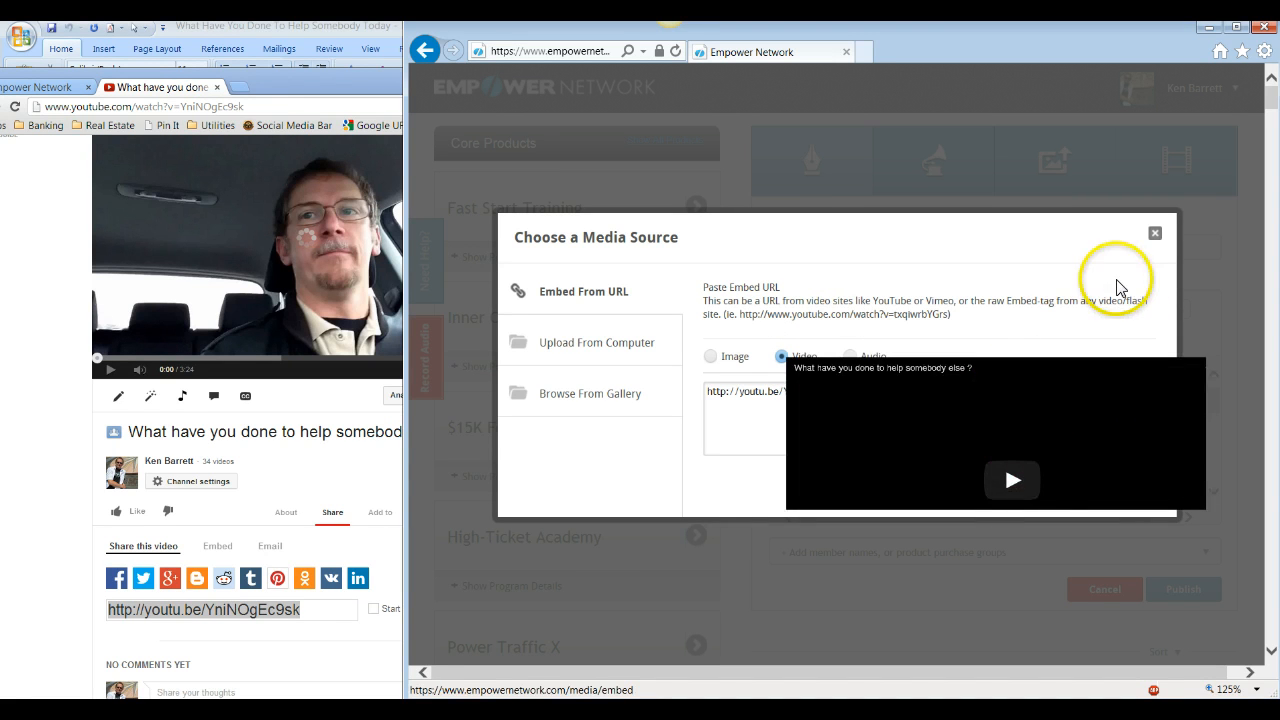
pyautogui.click(1153, 233)
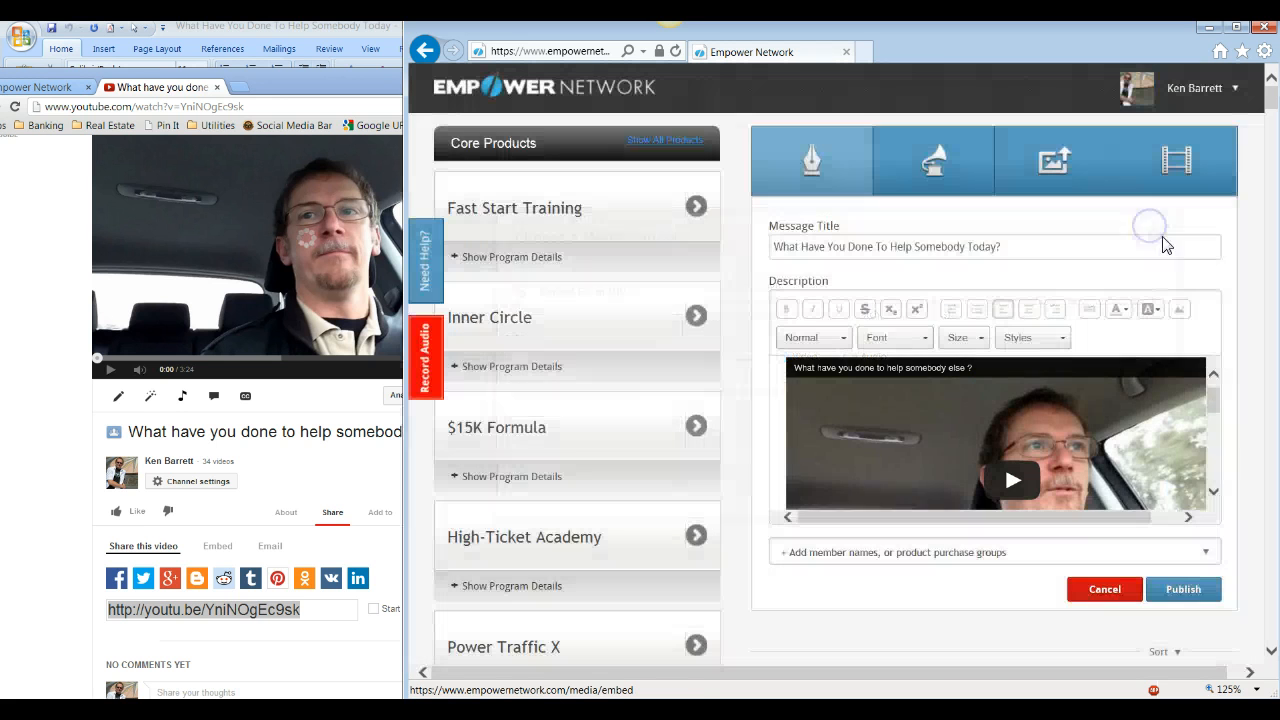
# Review the embedded video and the text below it in the post's description
pyautogui.scroll(-5, 1160, 400)
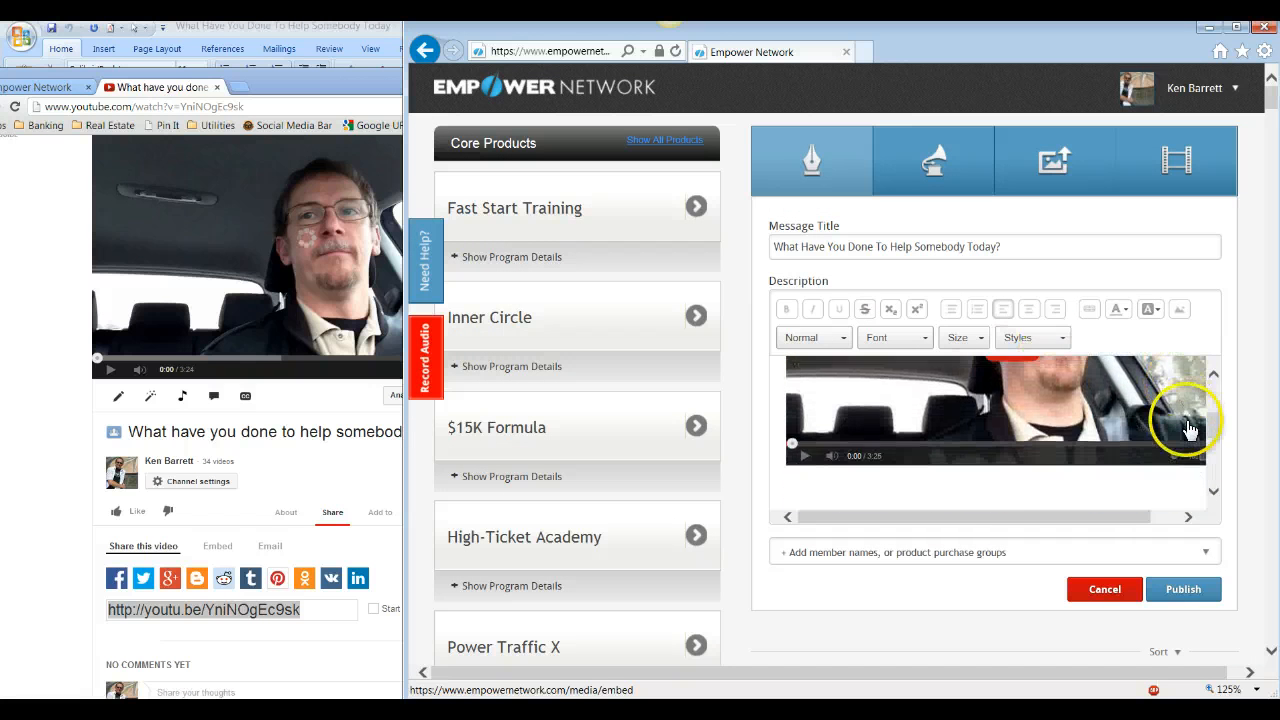
pyautogui.scroll(-2, 1100, 445)
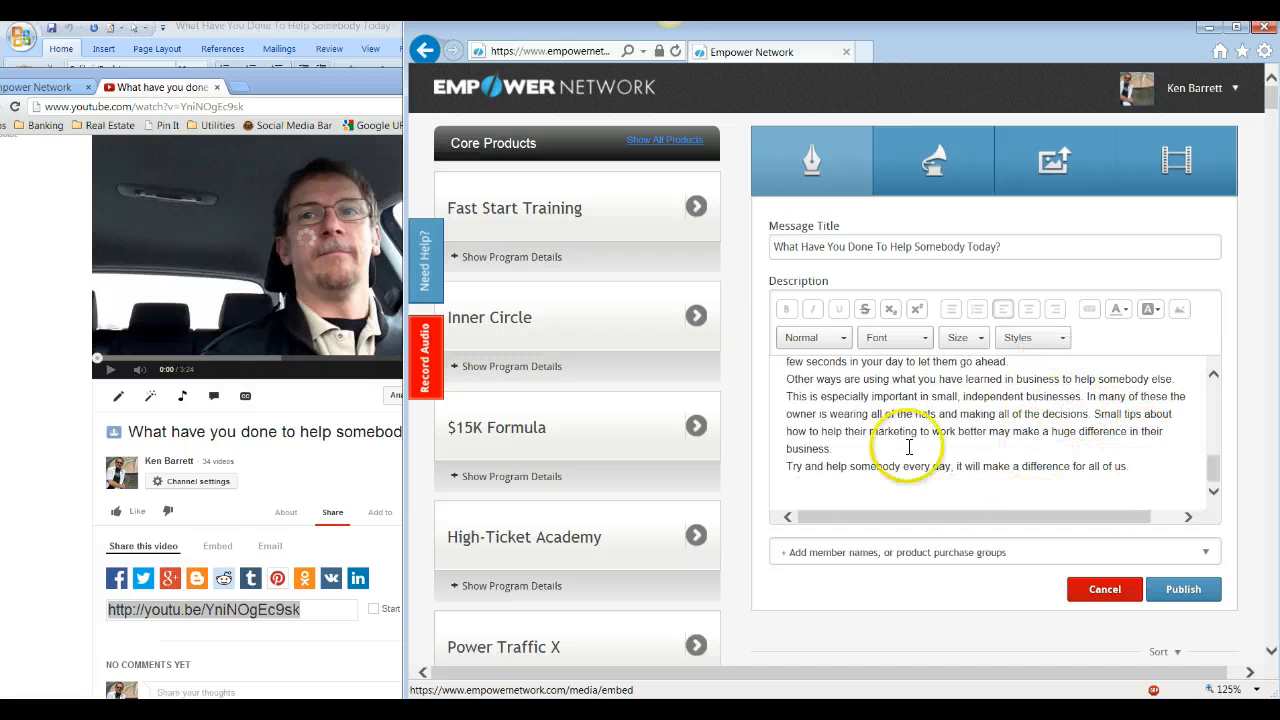
pyautogui.scroll(2, 905, 445)
pyautogui.scroll(3, 897, 432)
pyautogui.scroll(-2, 1196, 486)
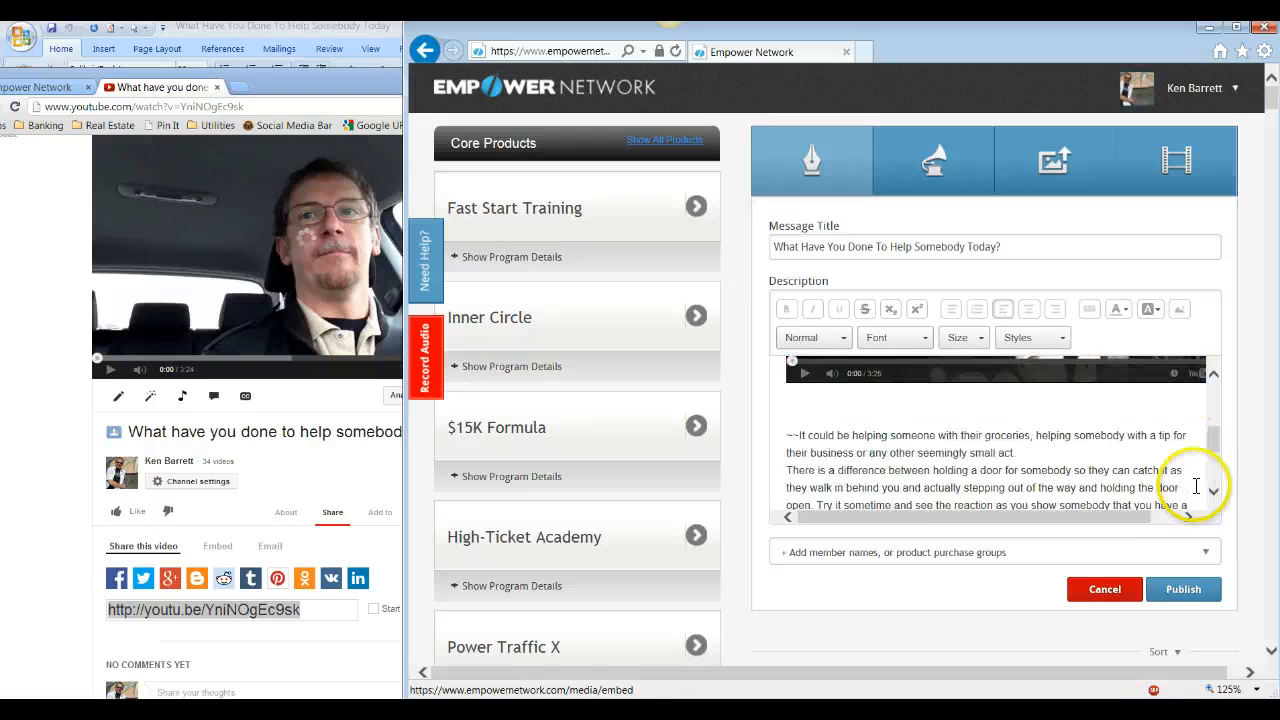
pyautogui.scroll(-2, 1198, 486)
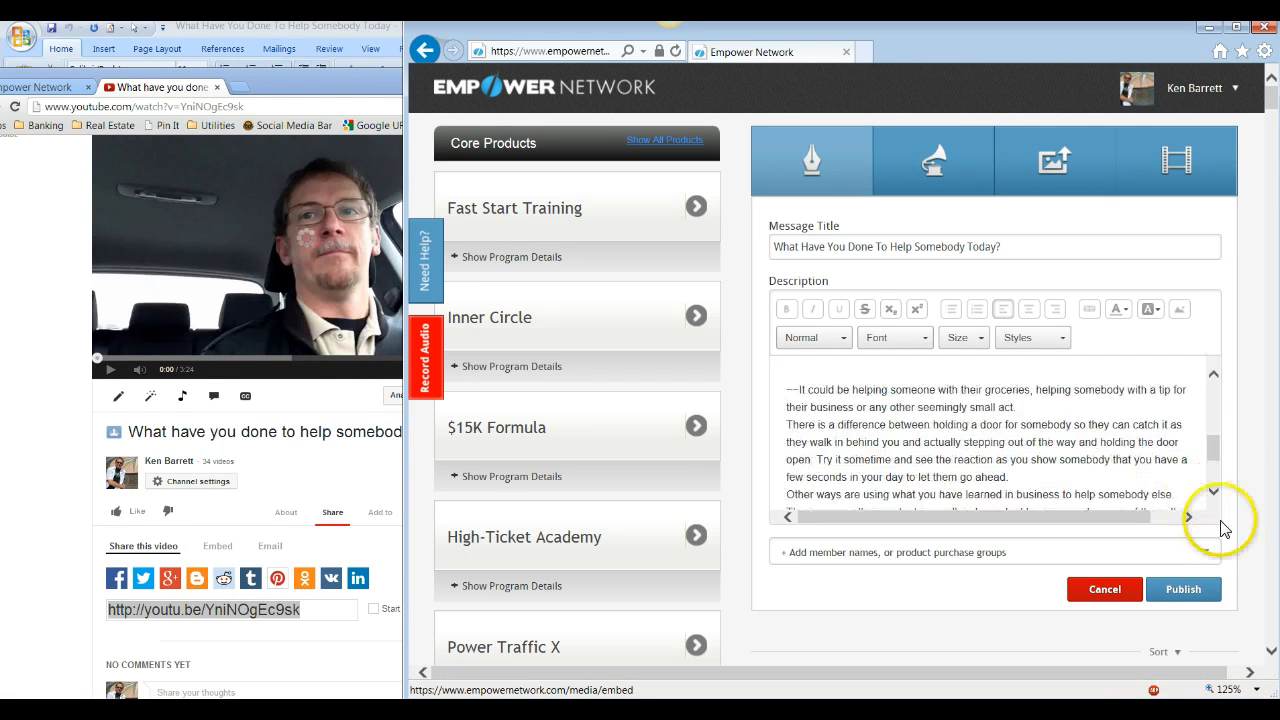
# Address the post to All Team Members, Public Blog, Fast Start Training, Inner Circle, $15K Formula and Affiliate System
pyautogui.click(1205, 556)
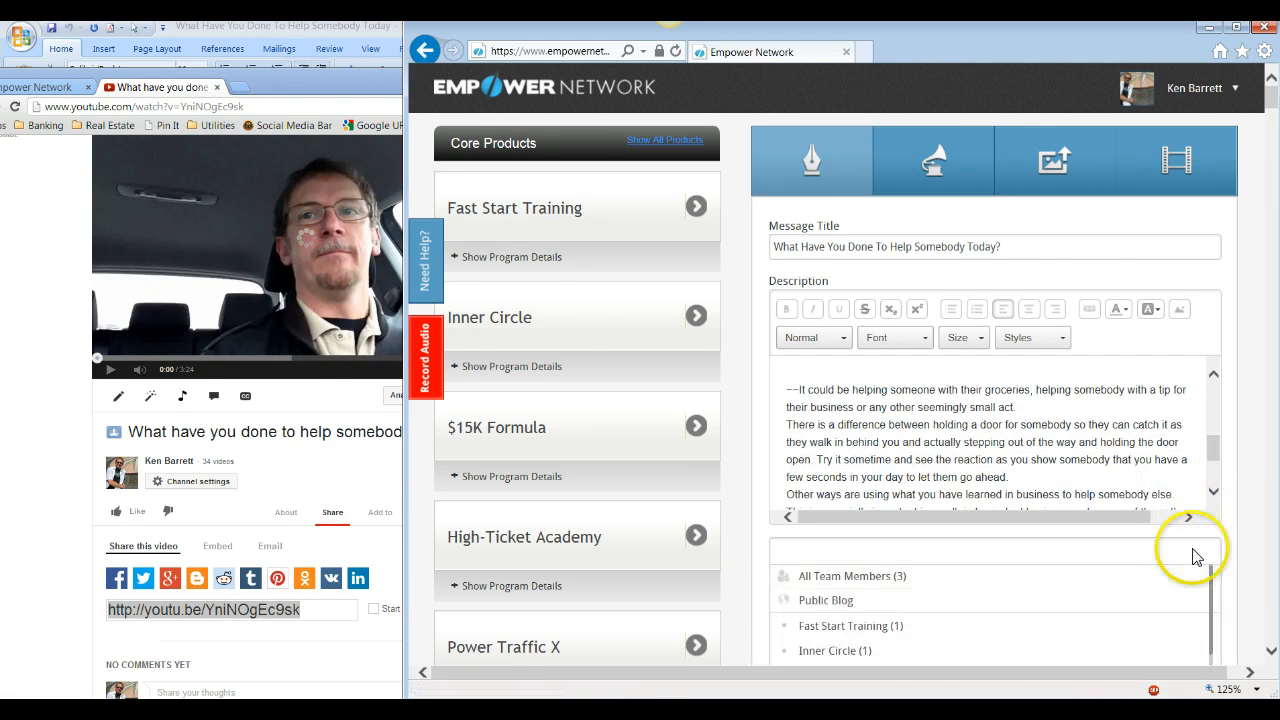
pyautogui.scroll(-3, 1194, 551)
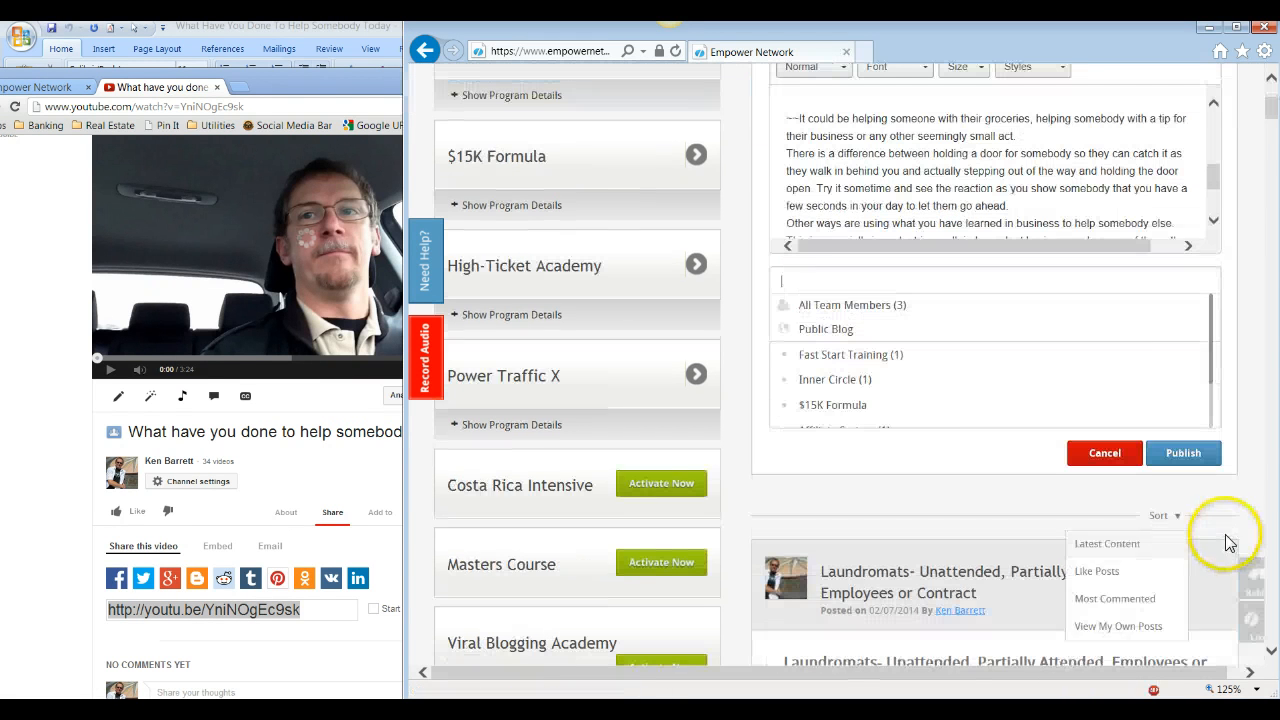
pyautogui.click(838, 304)
pyautogui.click(853, 312)
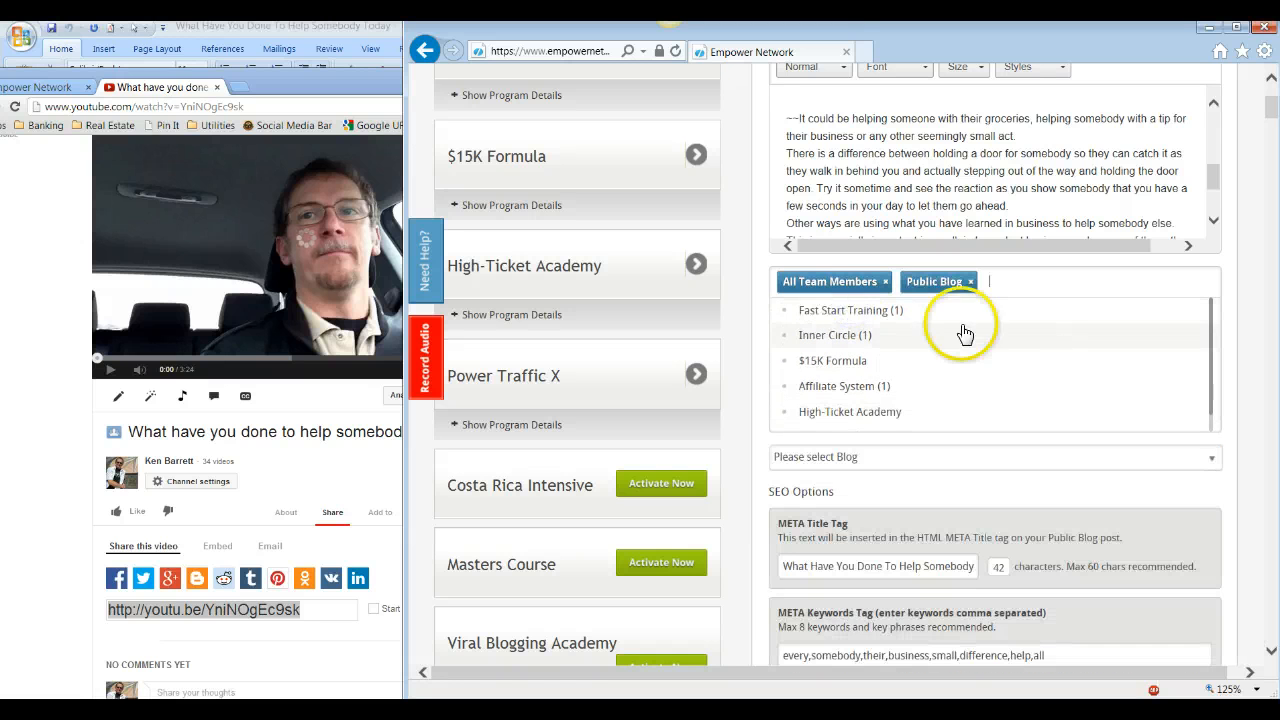
pyautogui.click(886, 311)
pyautogui.click(886, 336)
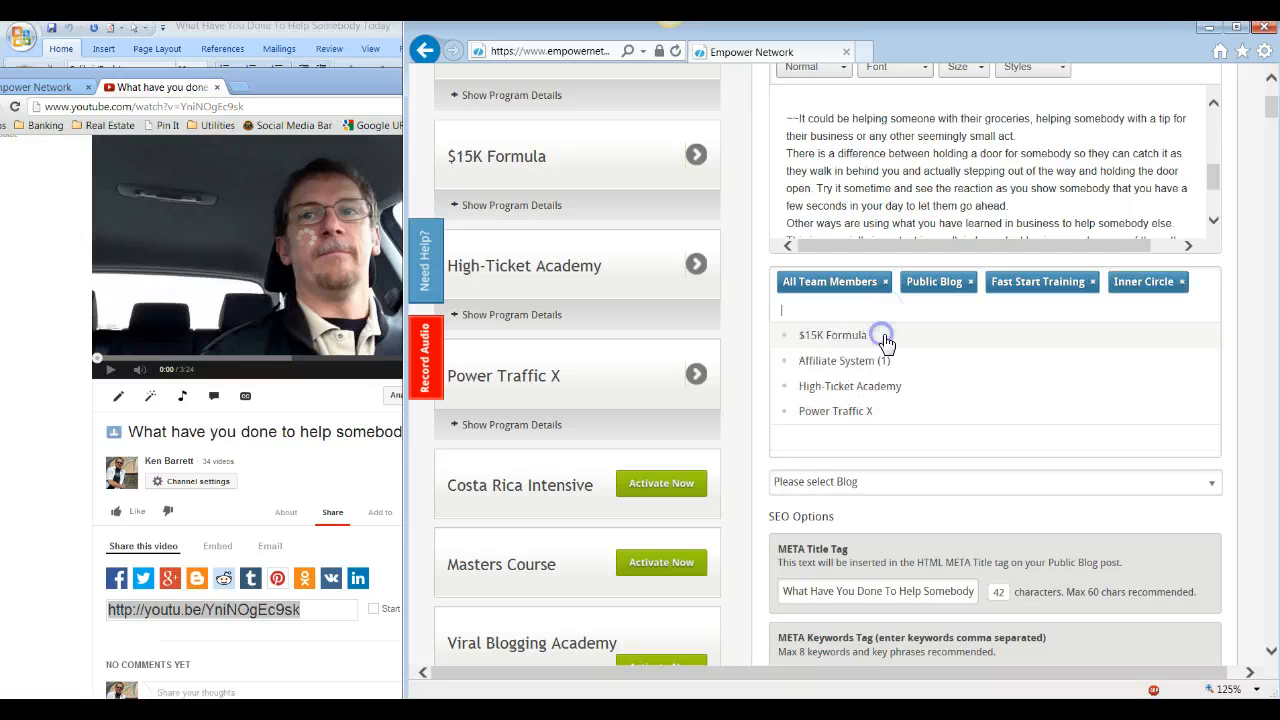
pyautogui.click(886, 338)
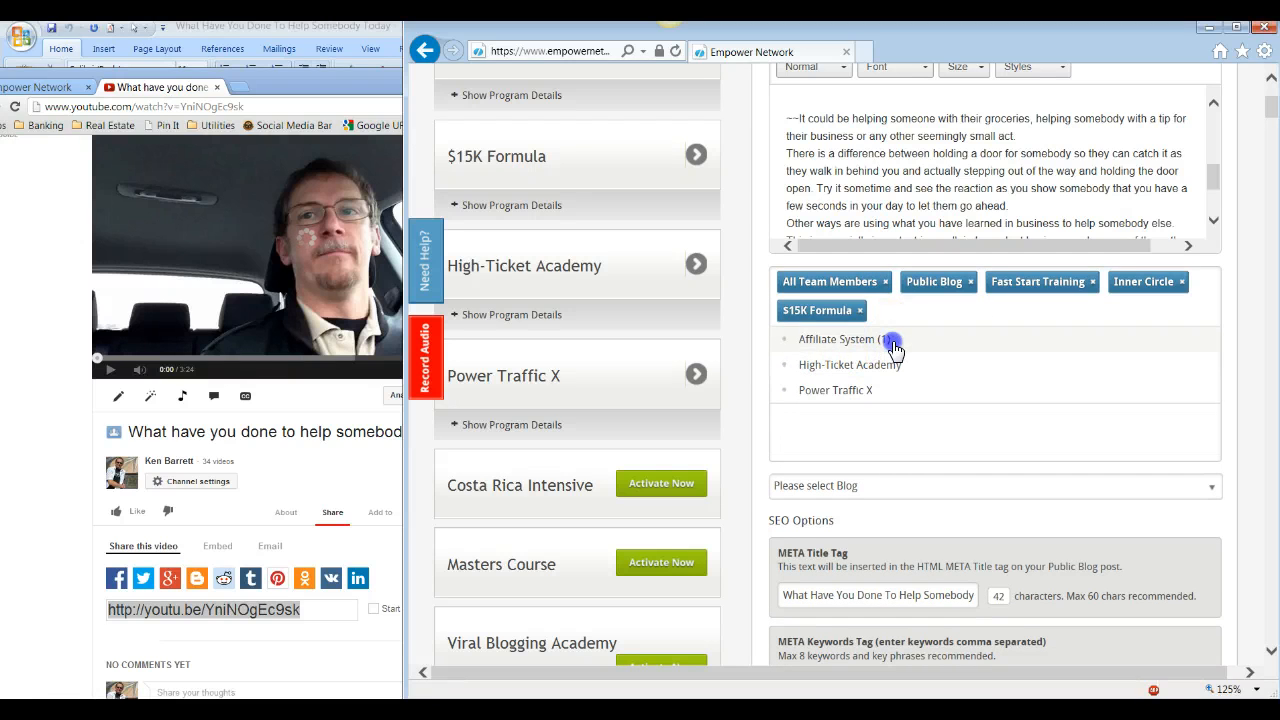
pyautogui.click(891, 342)
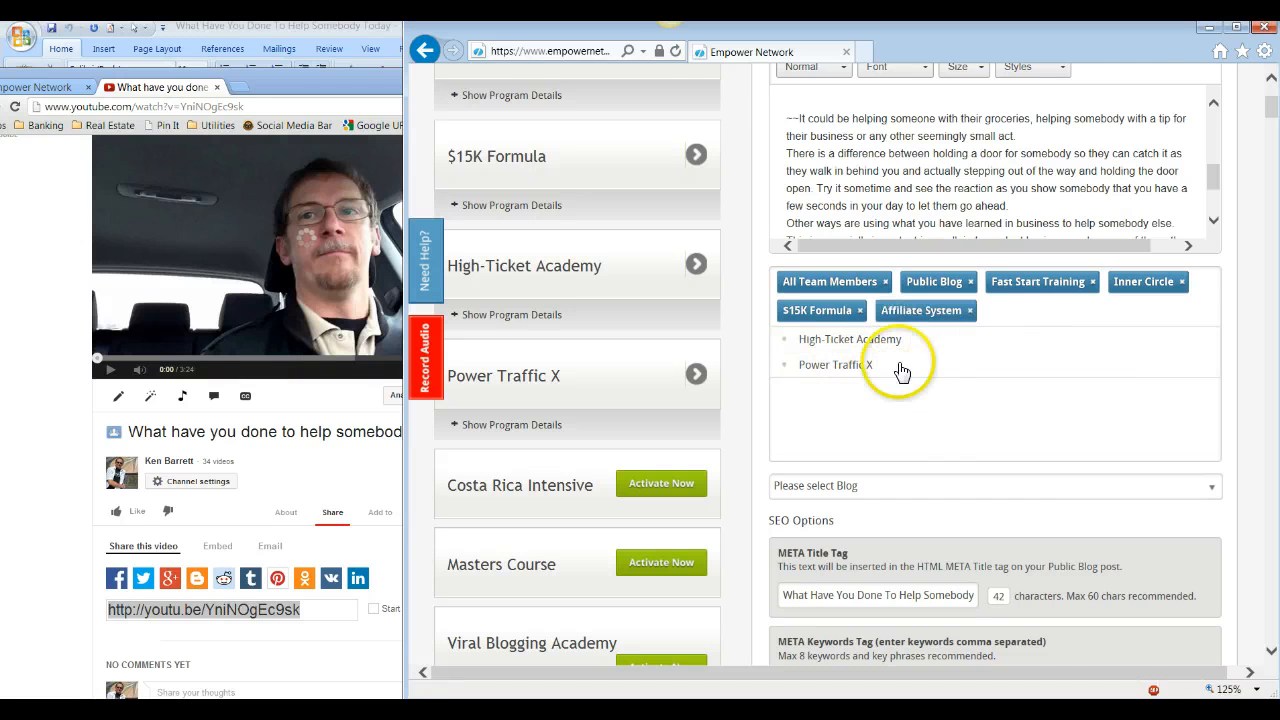
pyautogui.scroll(-1, 1000, 400)
pyautogui.click(1213, 399)
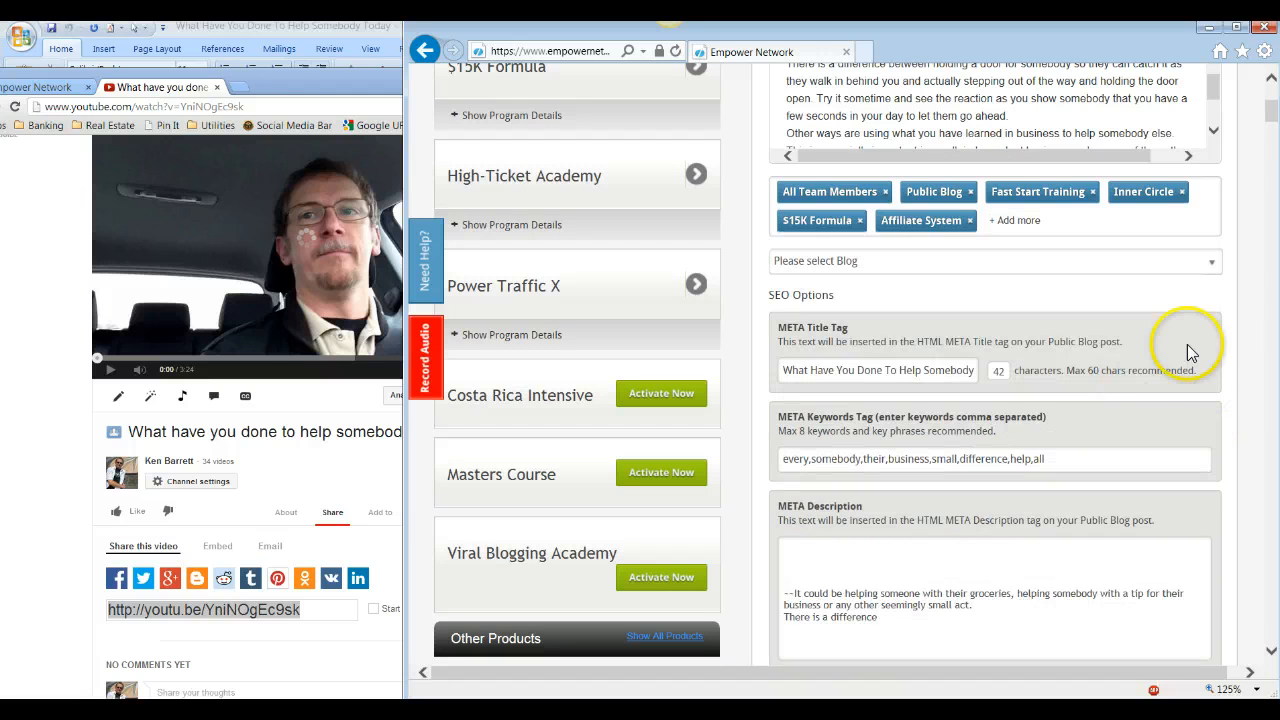
# Choose My Empower Network Blog as the target blog and delete blank lines above the META description text
pyautogui.click(1211, 260)
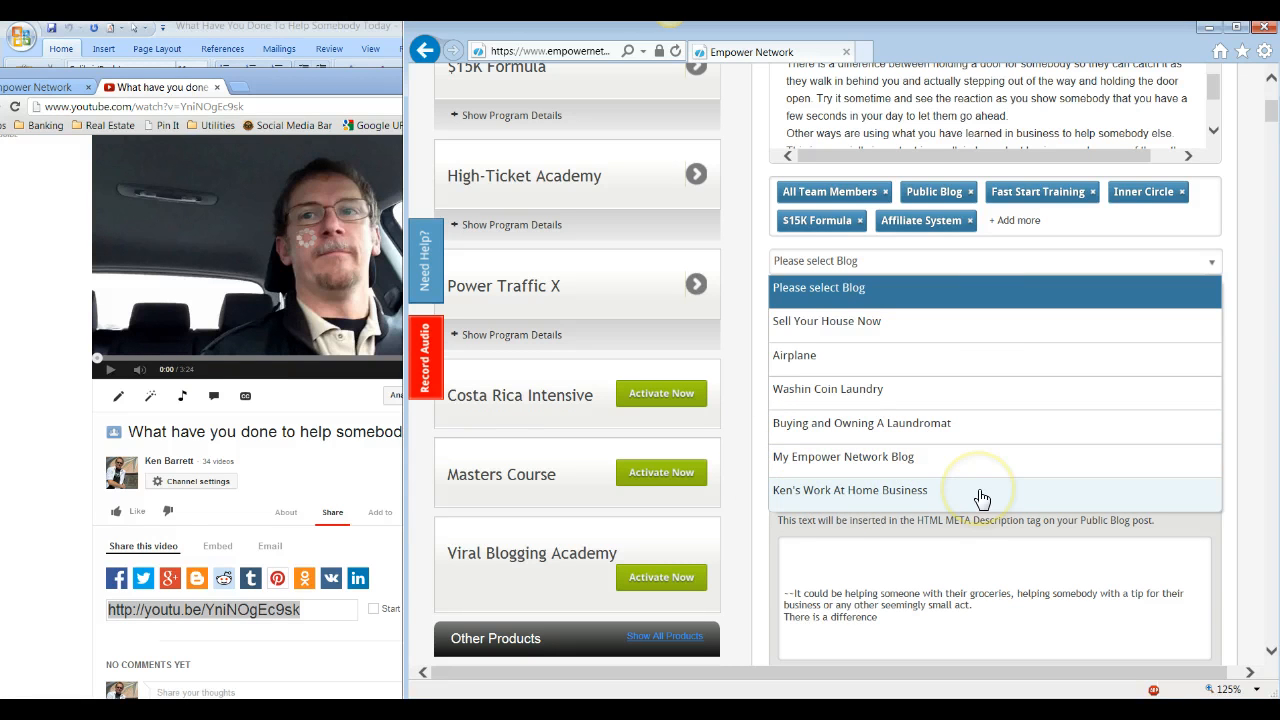
pyautogui.click(869, 458)
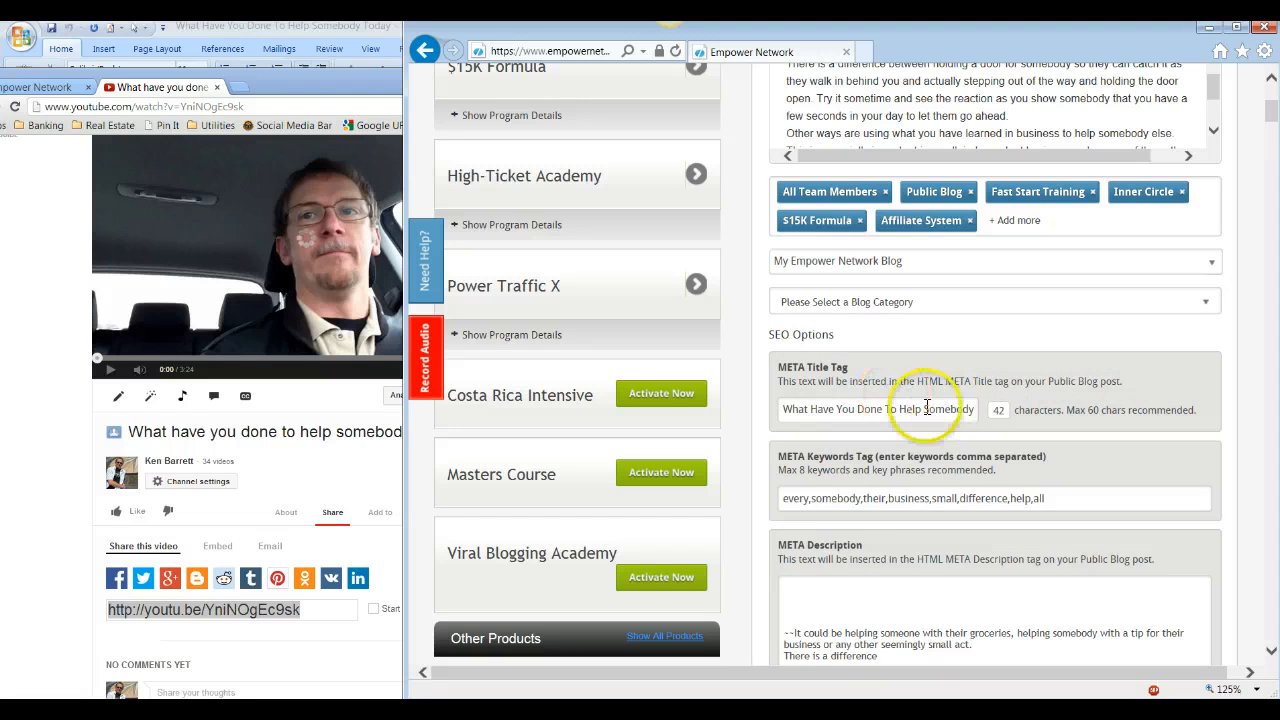
pyautogui.click(789, 618)
pyautogui.press('BackSpace')
pyautogui.press('BackSpace')
pyautogui.press('BackSpace')
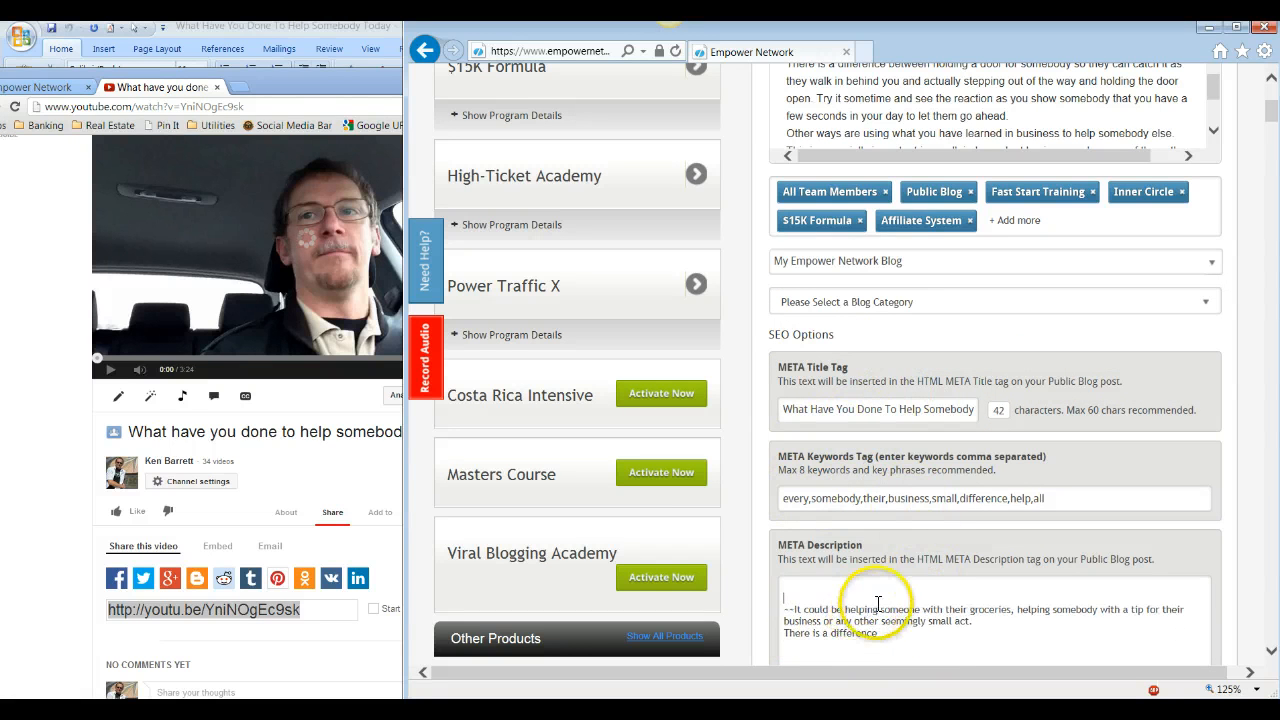
# Assign the post to the blog categories Prosperity Team and Business
pyautogui.scroll(-3, 1100, 560)
pyautogui.scroll(1, 1188, 575)
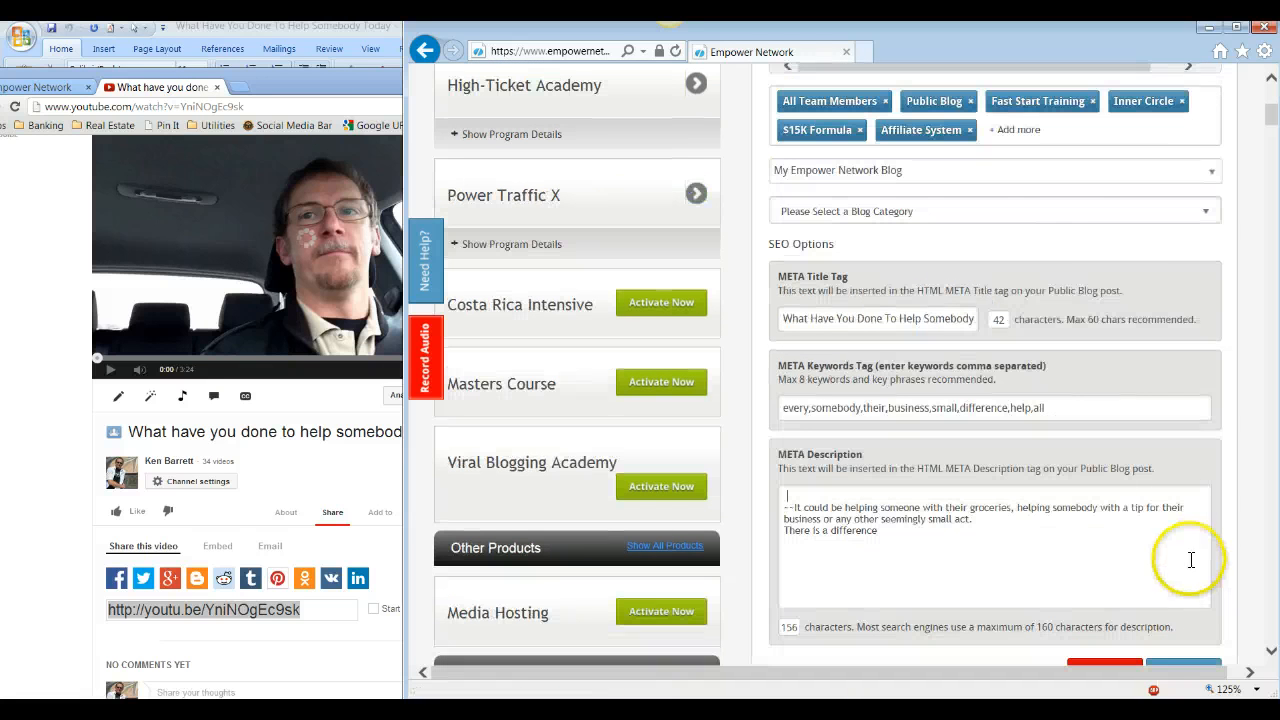
pyautogui.click(1205, 212)
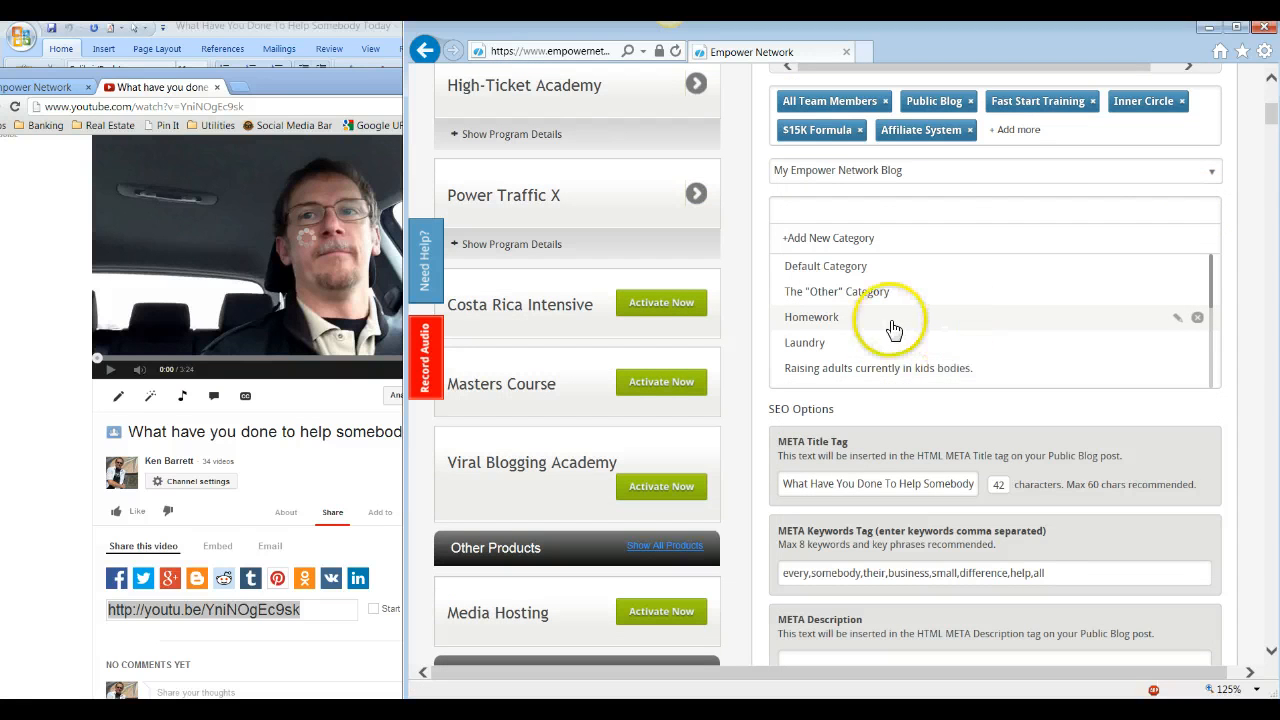
pyautogui.scroll(-3, 900, 325)
pyautogui.scroll(-5, 918, 344)
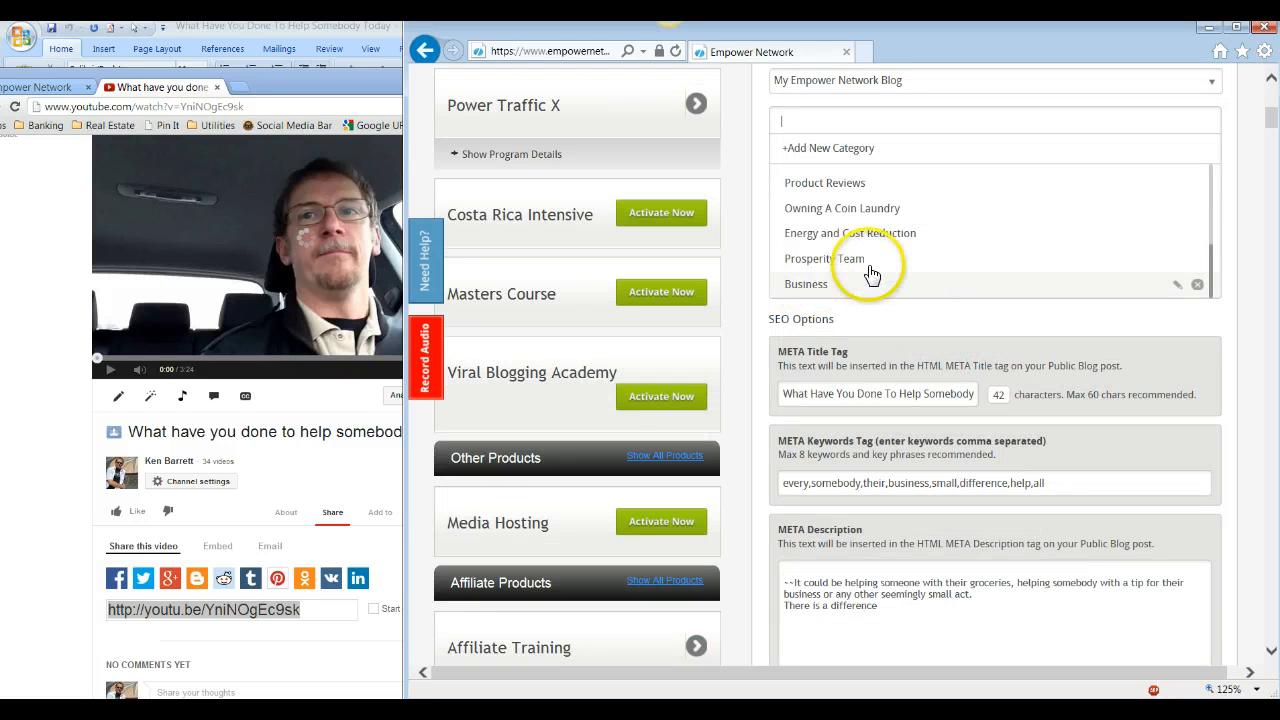
pyautogui.click(830, 258)
pyautogui.click(817, 291)
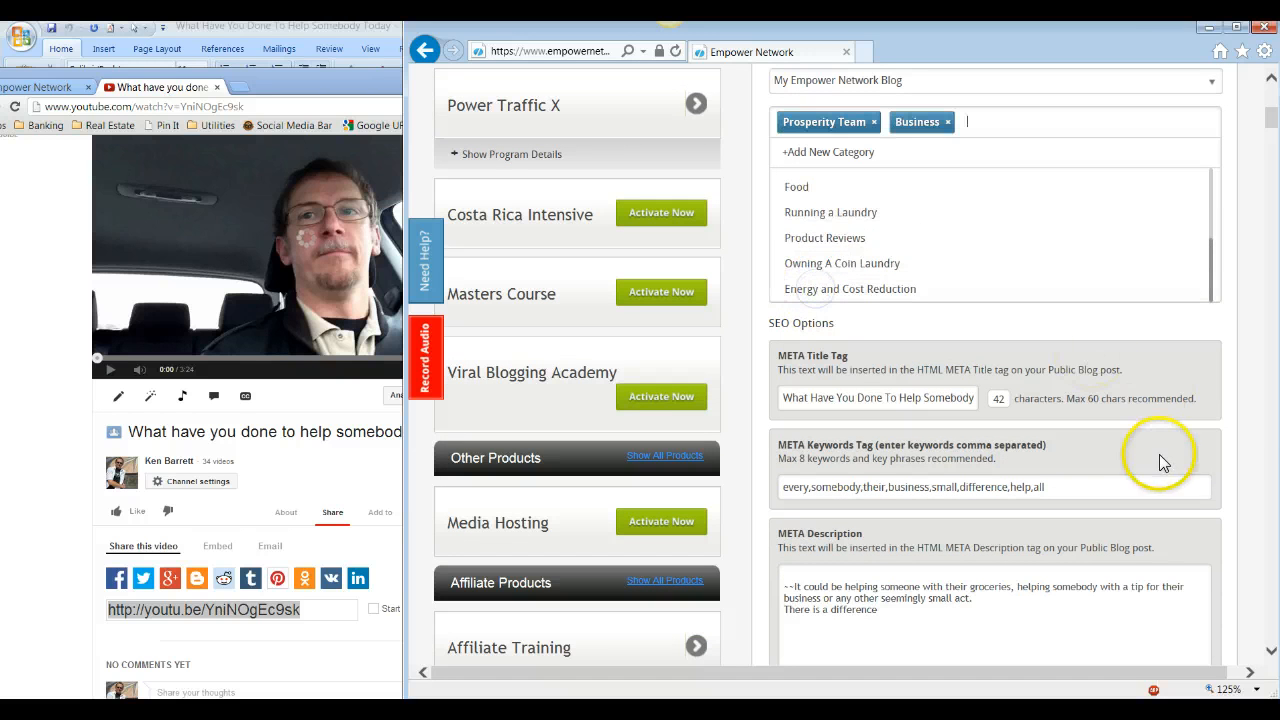
# Publish the post and bring up the new entry in the feed
pyautogui.scroll(-3, 1223, 437)
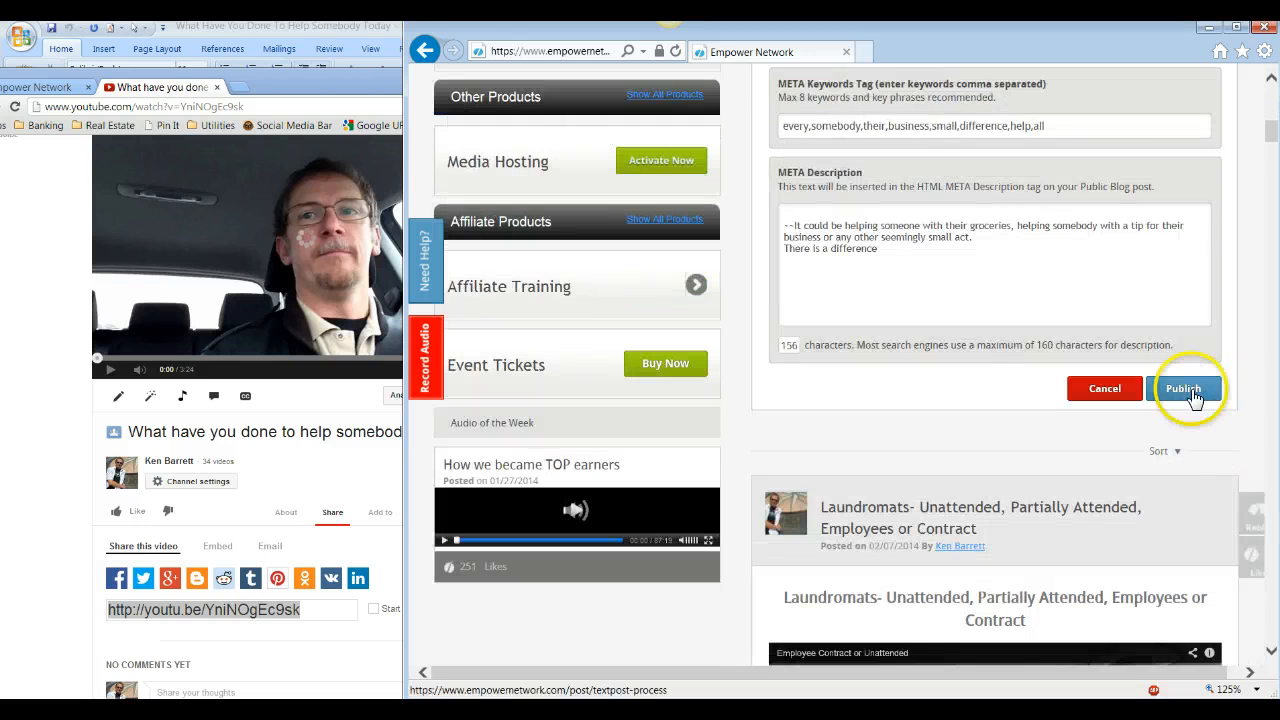
pyautogui.click(1186, 226)
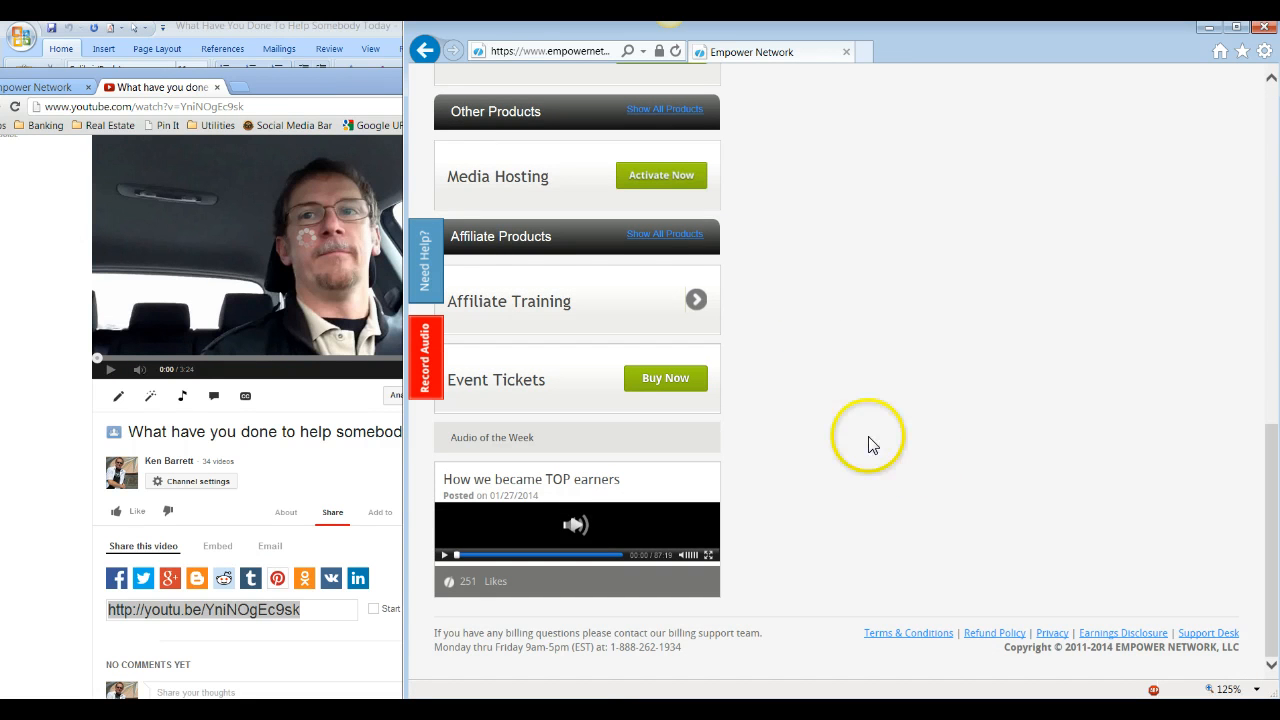
pyautogui.scroll(8, 868, 437)
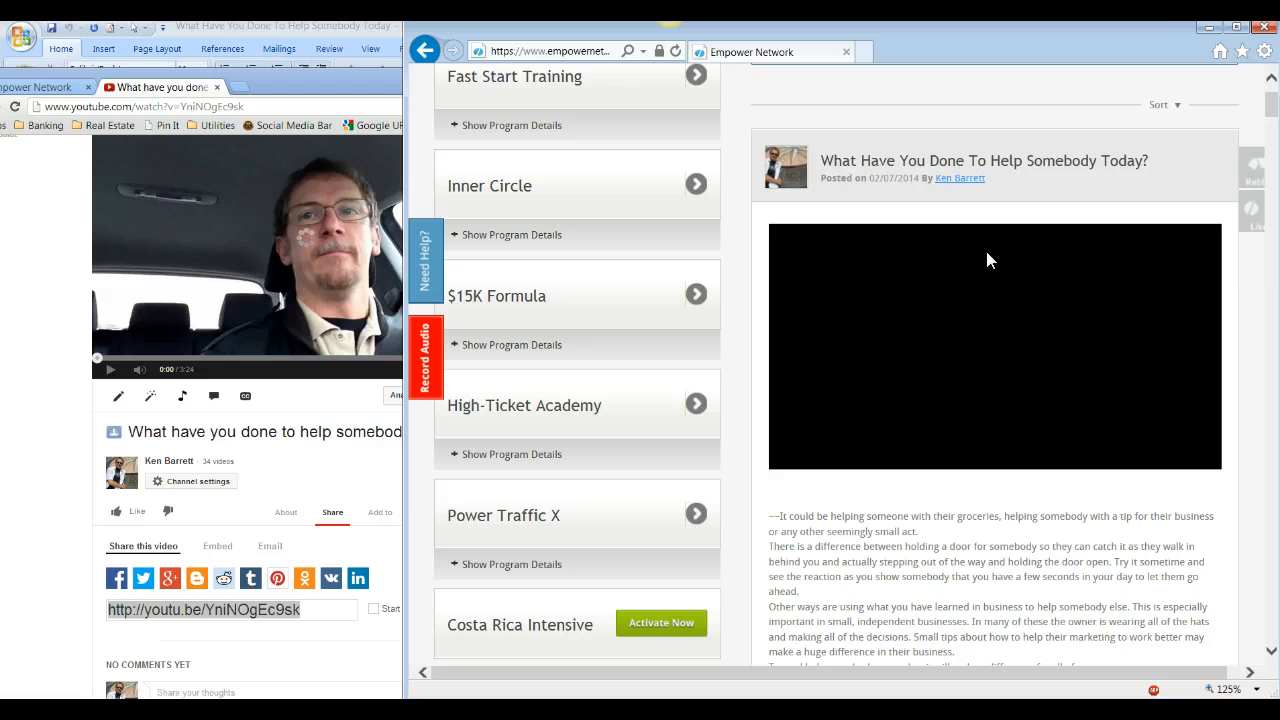
# Minimize the Empower Network window, open a new Chrome tab as a separate window and load the blog's own web address
pyautogui.click(1210, 33)
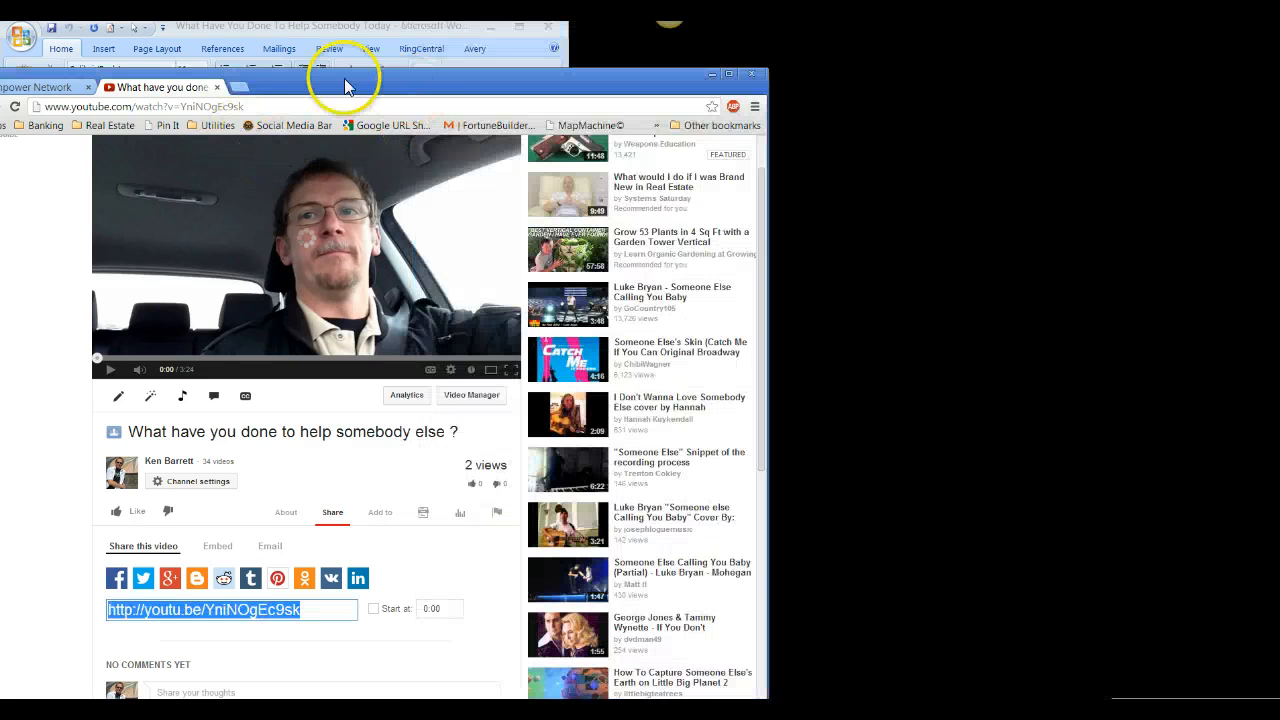
pyautogui.click(240, 88)
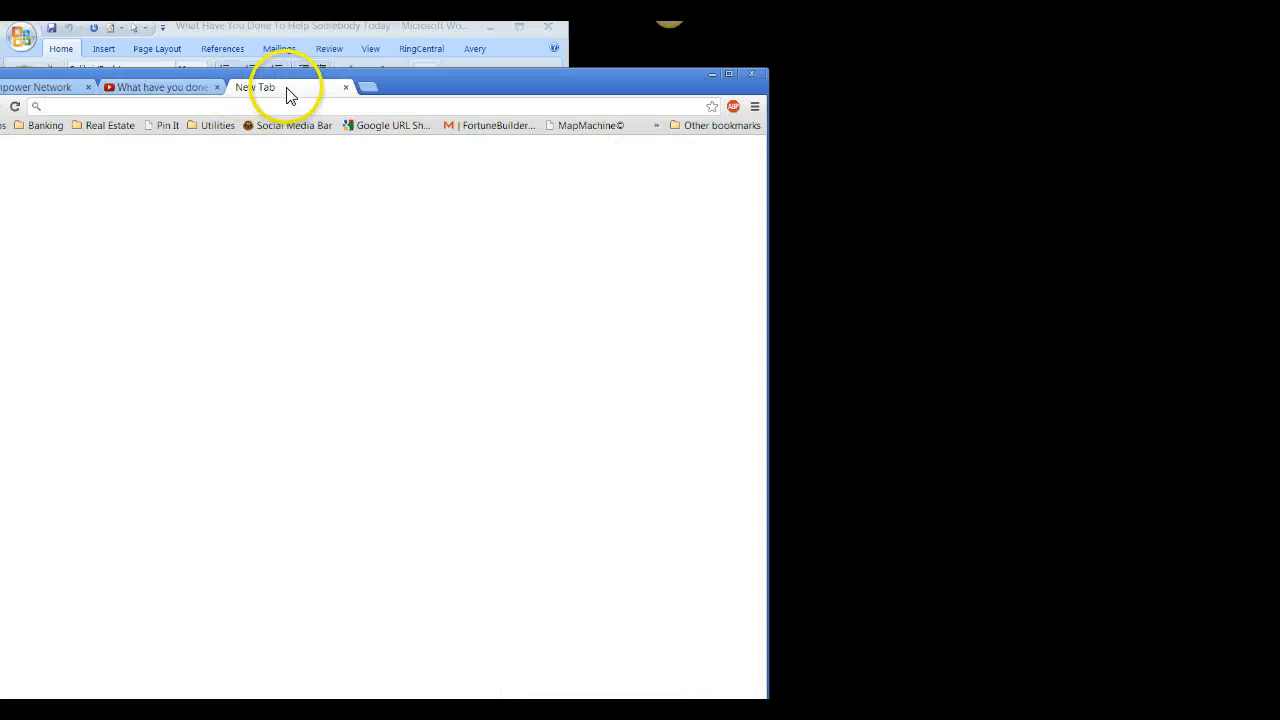
pyautogui.moveTo(288, 94); pyautogui.dragTo(1246, 102)
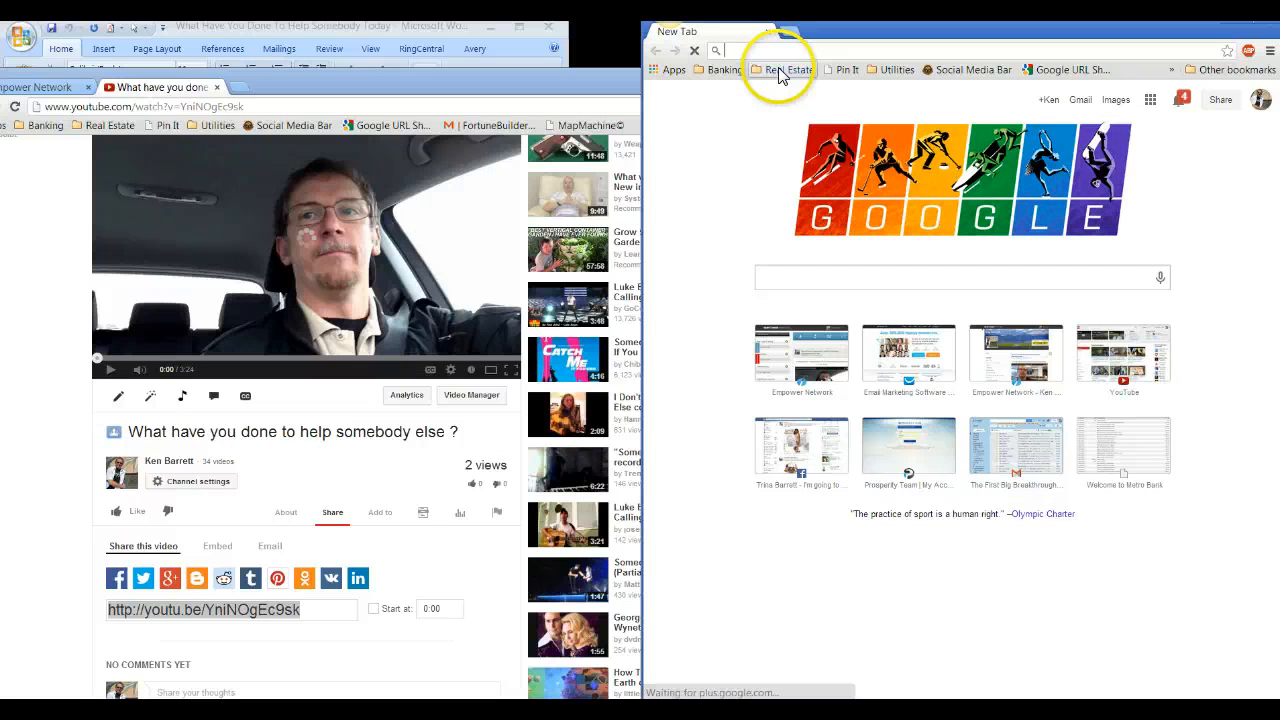
pyautogui.write('kenbarrett.us')
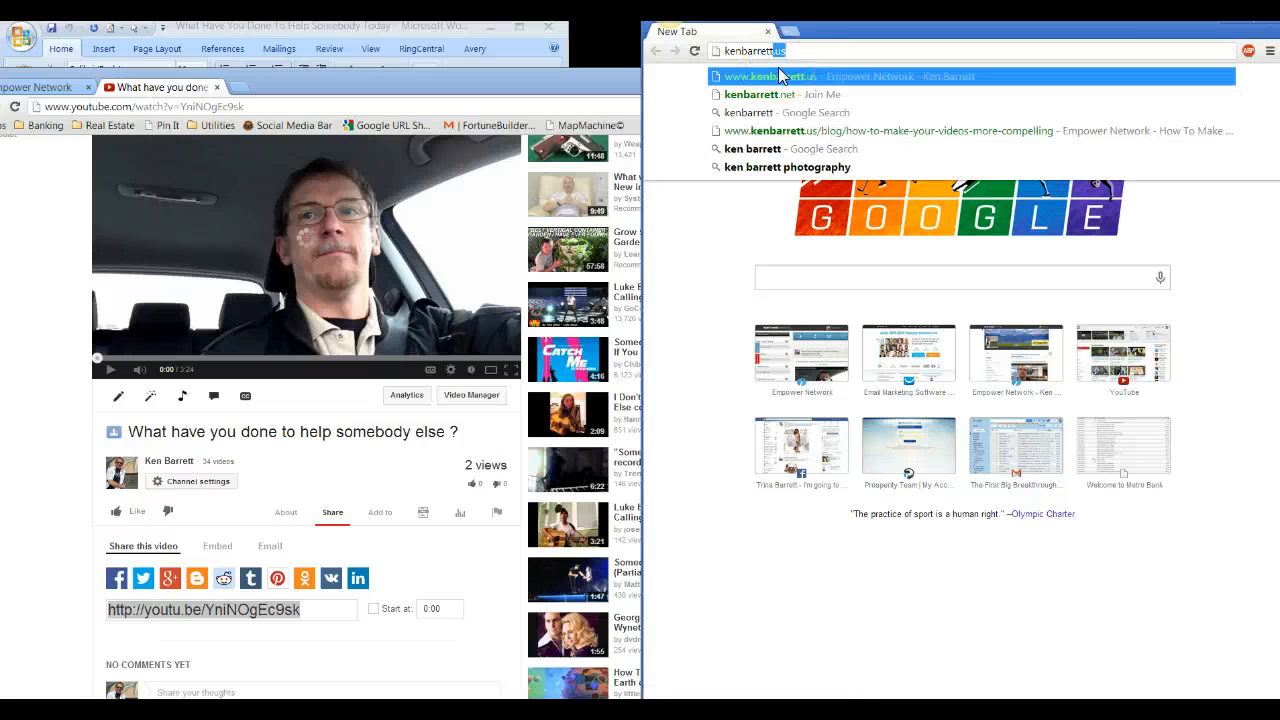
pyautogui.press('Return')
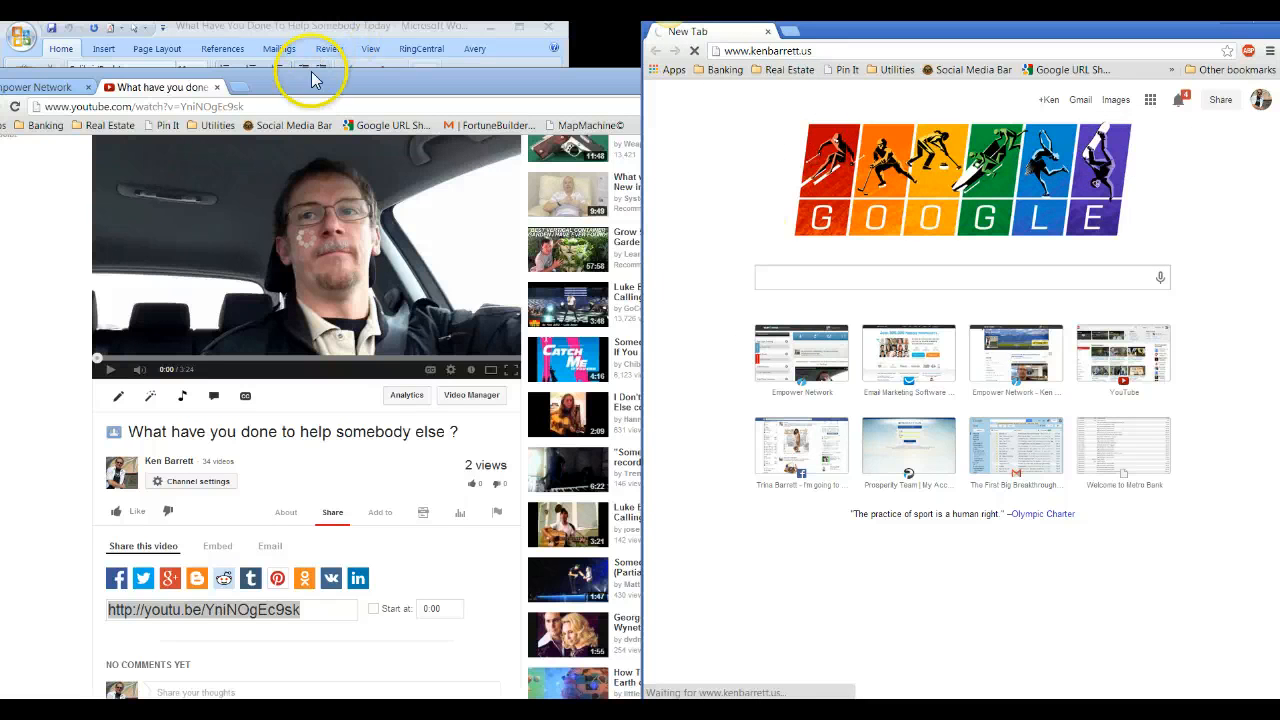
# Open the post "What Have You Done To Help Somebody Today?" on the public blog and copy its full web address
pyautogui.click(699, 381)
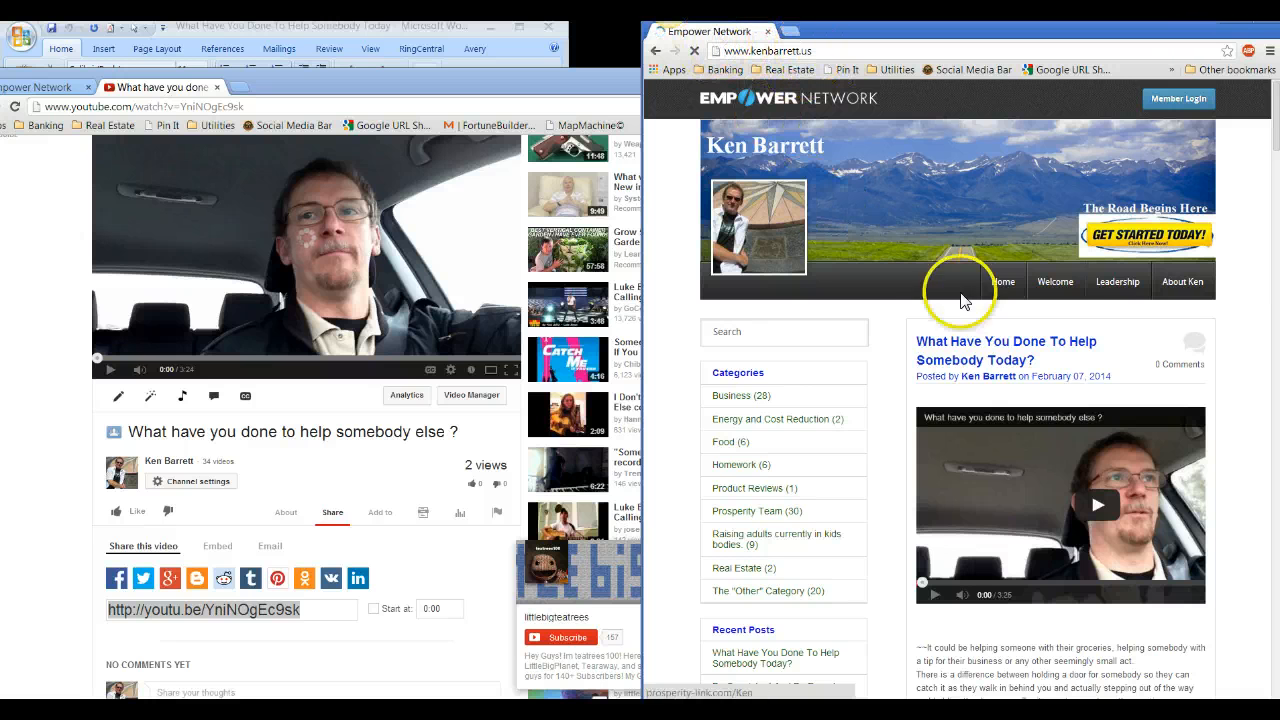
pyautogui.click(1022, 354)
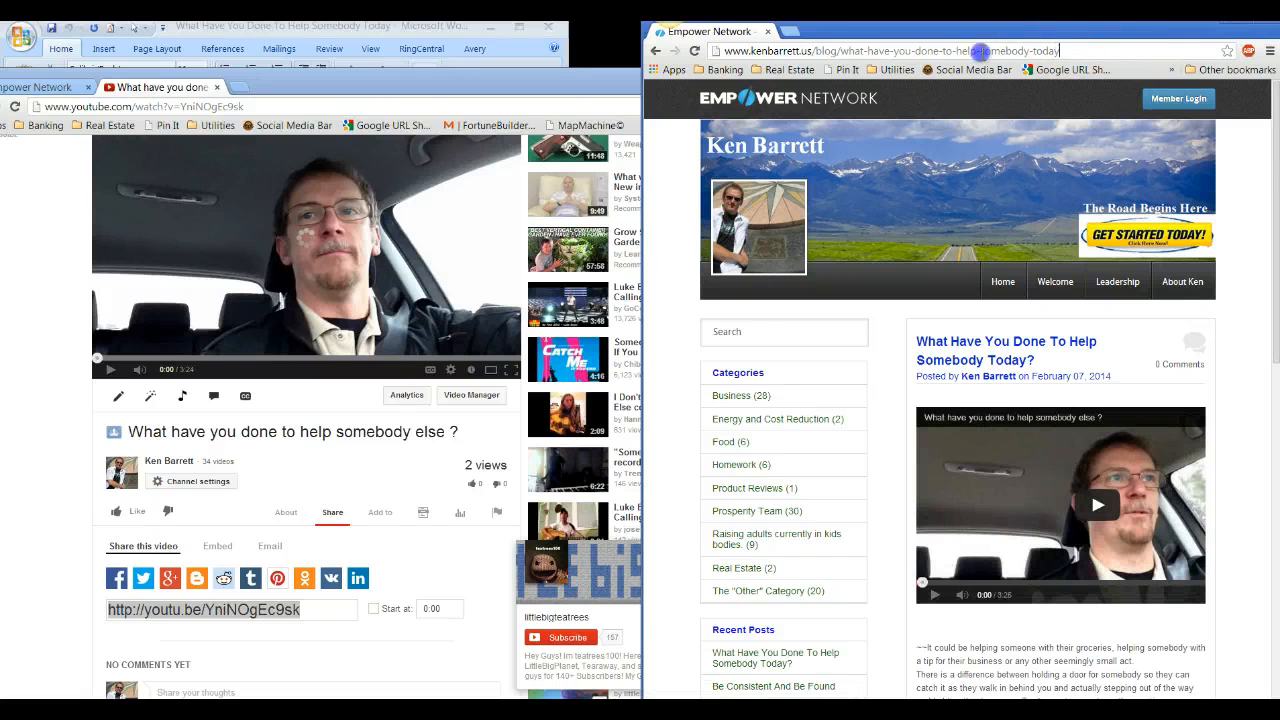
pyautogui.moveTo(1060, 50); pyautogui.dragTo(772, 53)
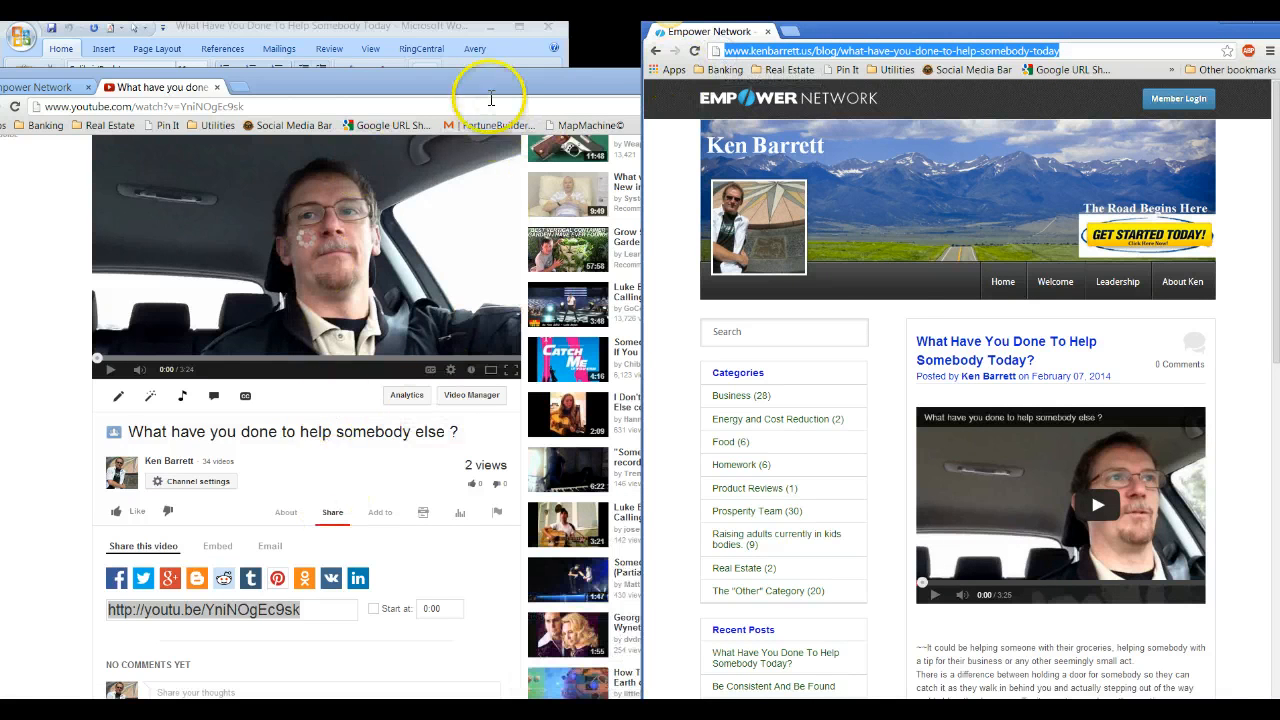
# Replace the YouTube video's description with the copied blog post address and insert a blank line above it
pyautogui.moveTo(490, 90); pyautogui.dragTo(651, 91)
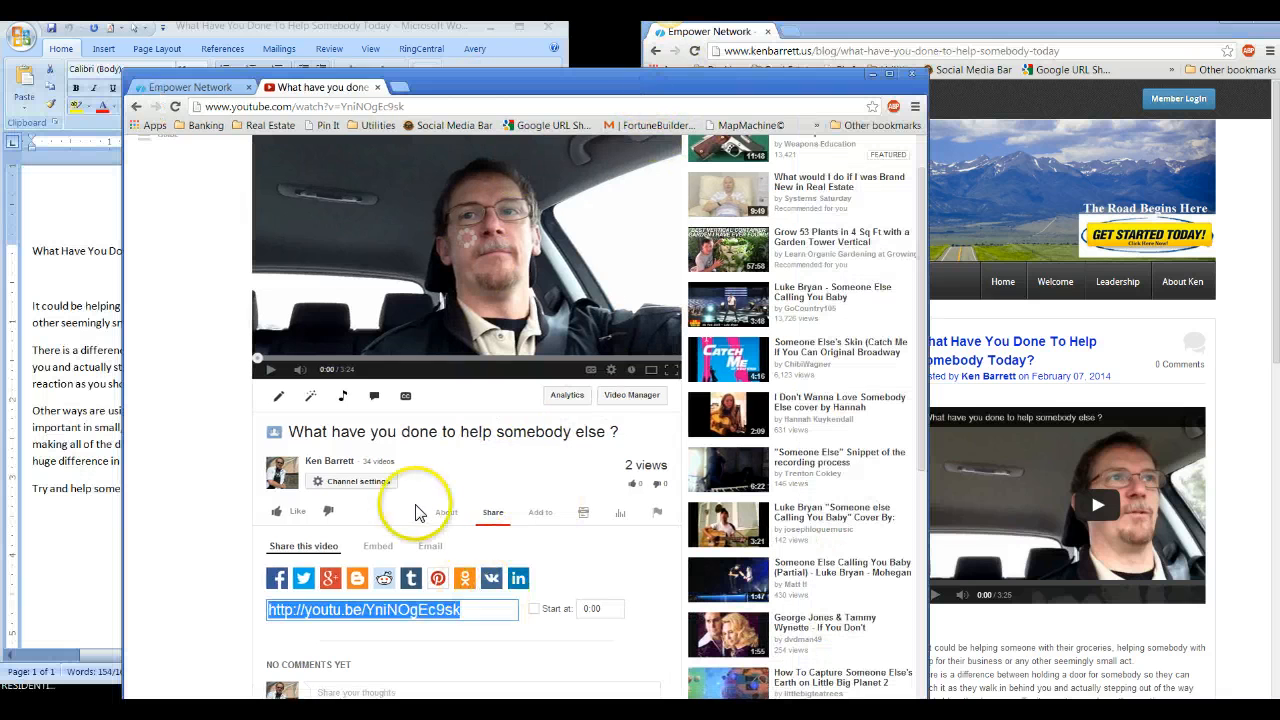
pyautogui.click(446, 512)
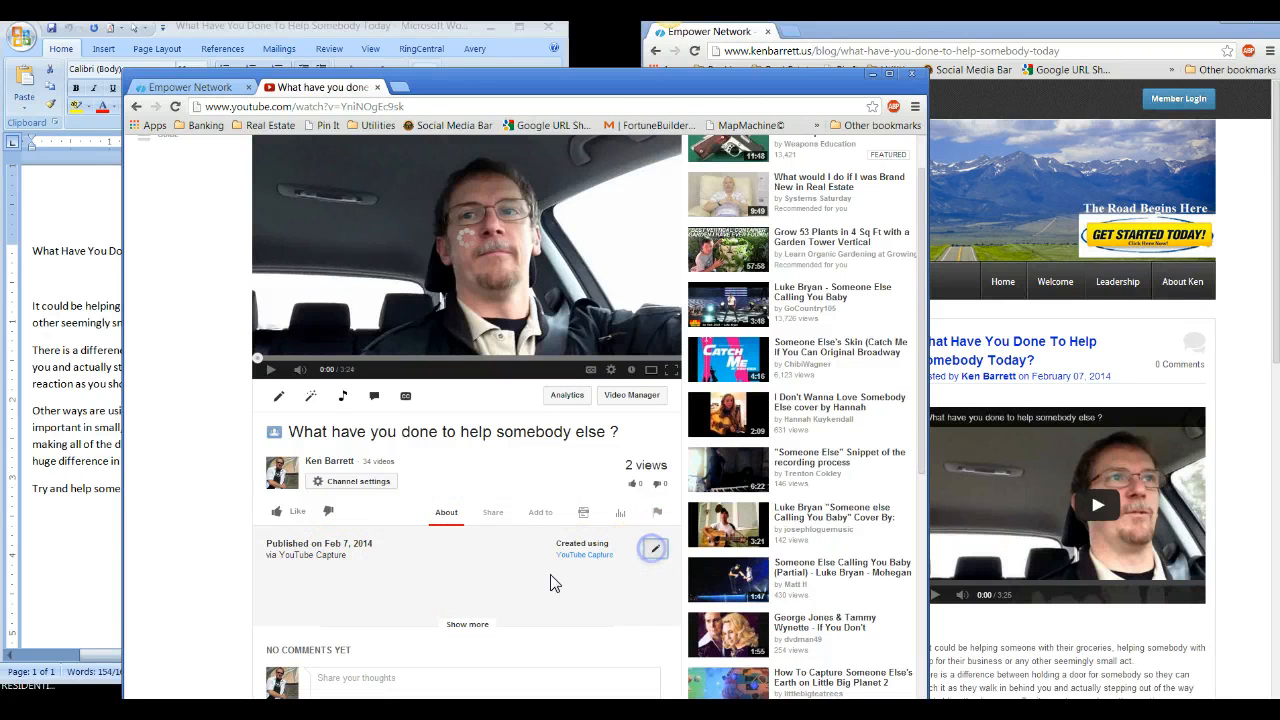
pyautogui.scroll(-6, 400, 585)
pyautogui.scroll(2, 375, 258)
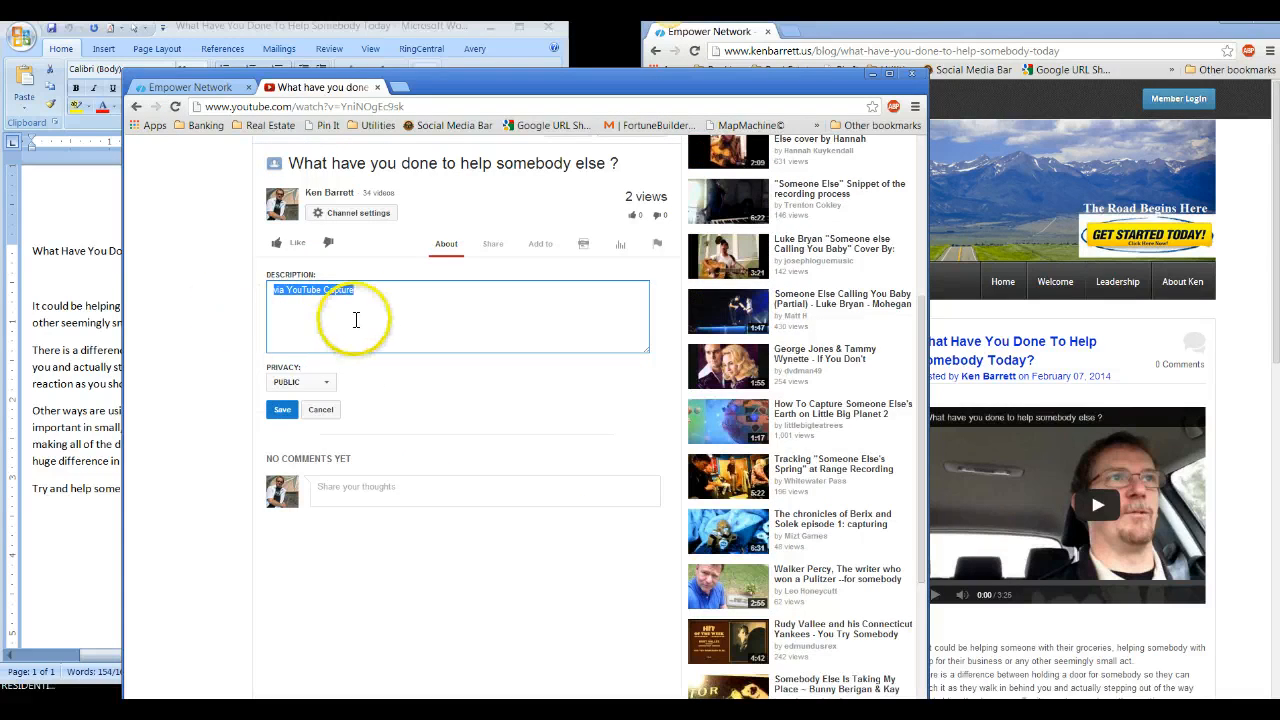
pyautogui.write('http://www.kenbarrett.us/blog/what-have-you-done-to-help-somebody-today')
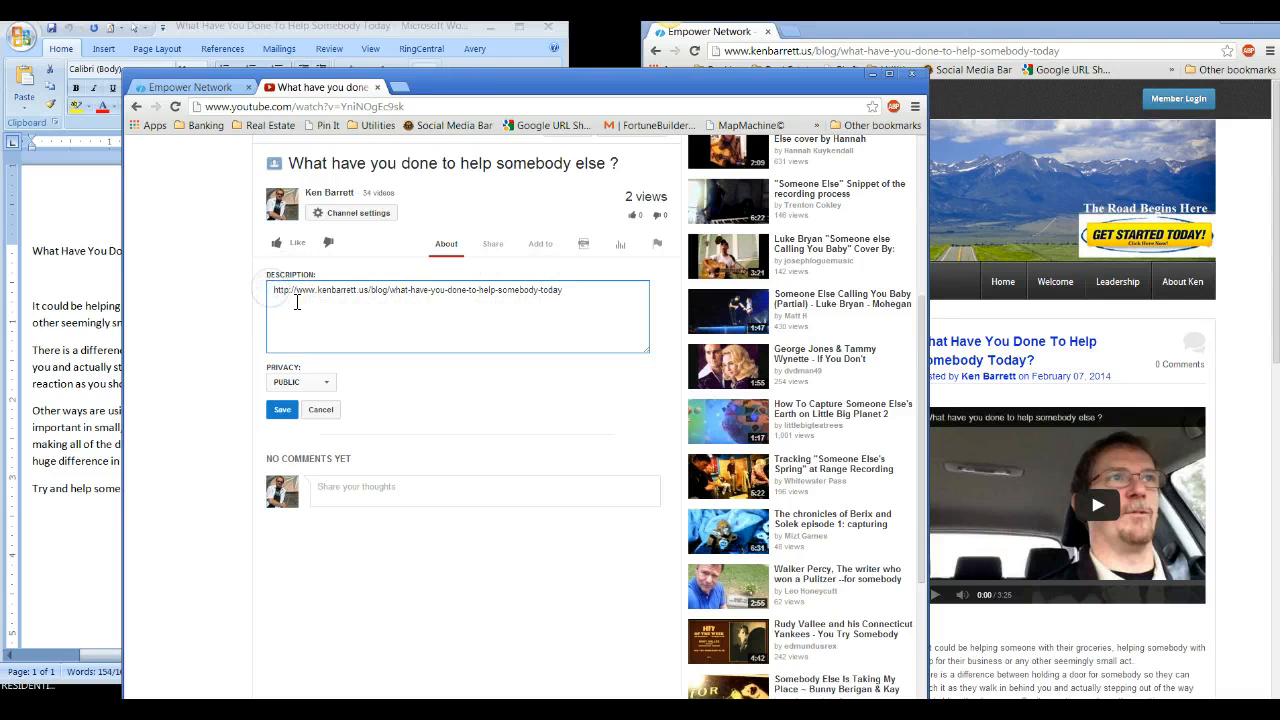
pyautogui.press('Return')
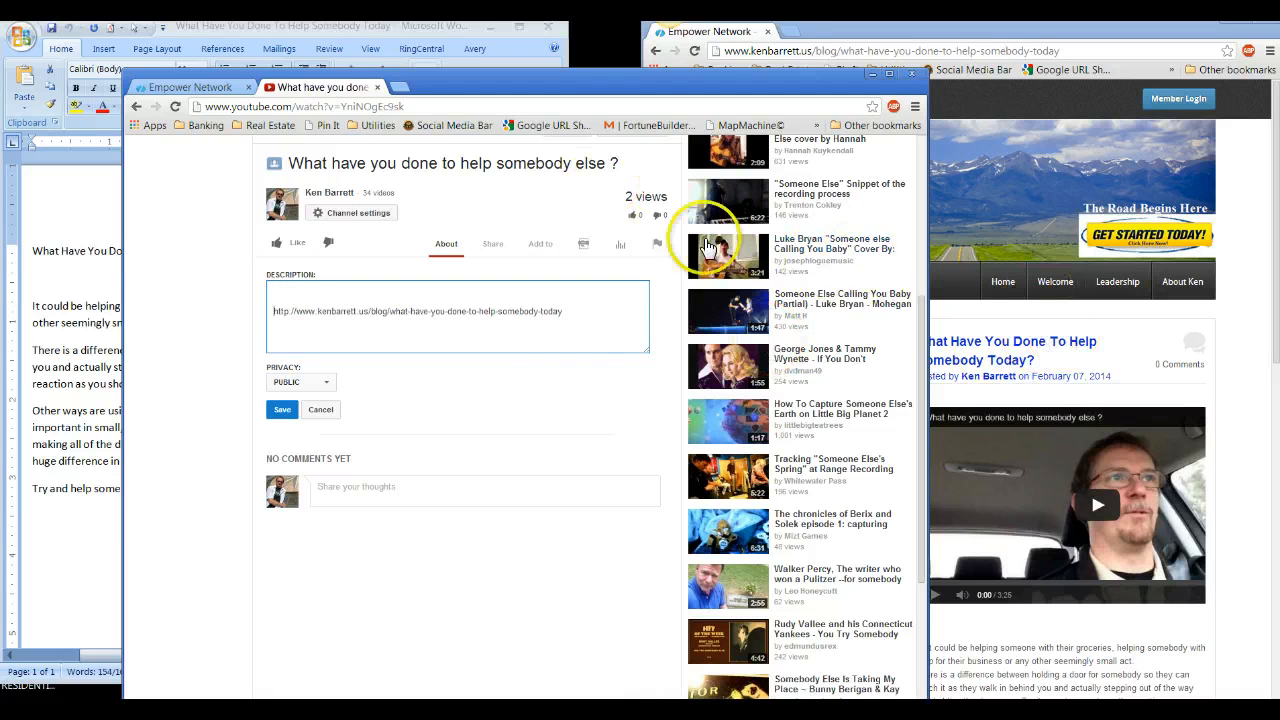
# Try to select the post's title text on the public blog page
pyautogui.click(1095, 318)
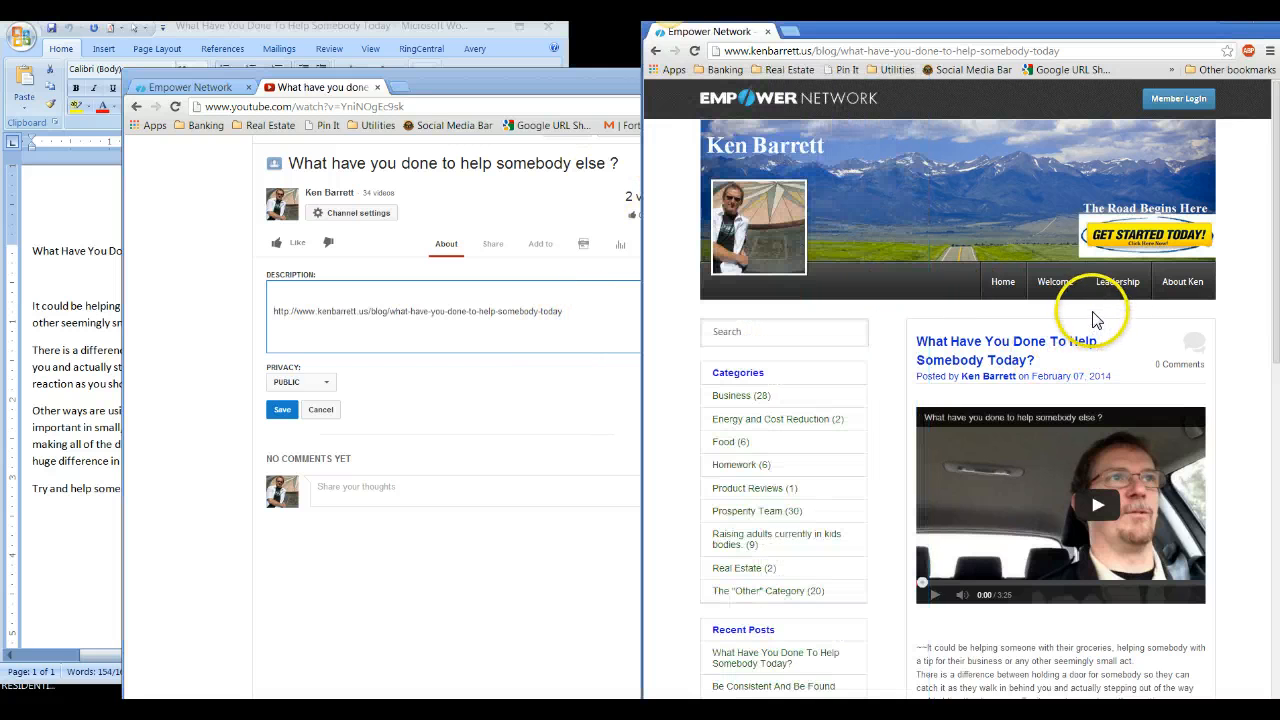
pyautogui.moveTo(1010, 358); pyautogui.dragTo(973, 358)
pyautogui.click(978, 361)
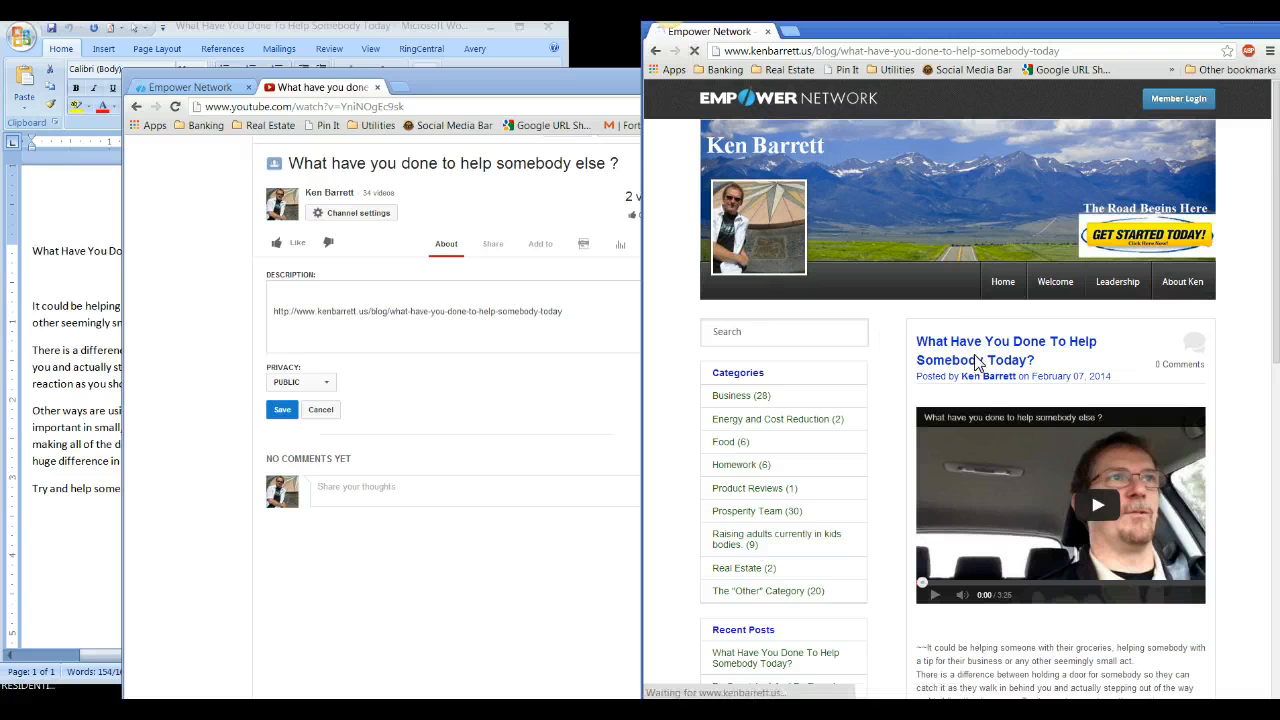
pyautogui.click(1036, 362)
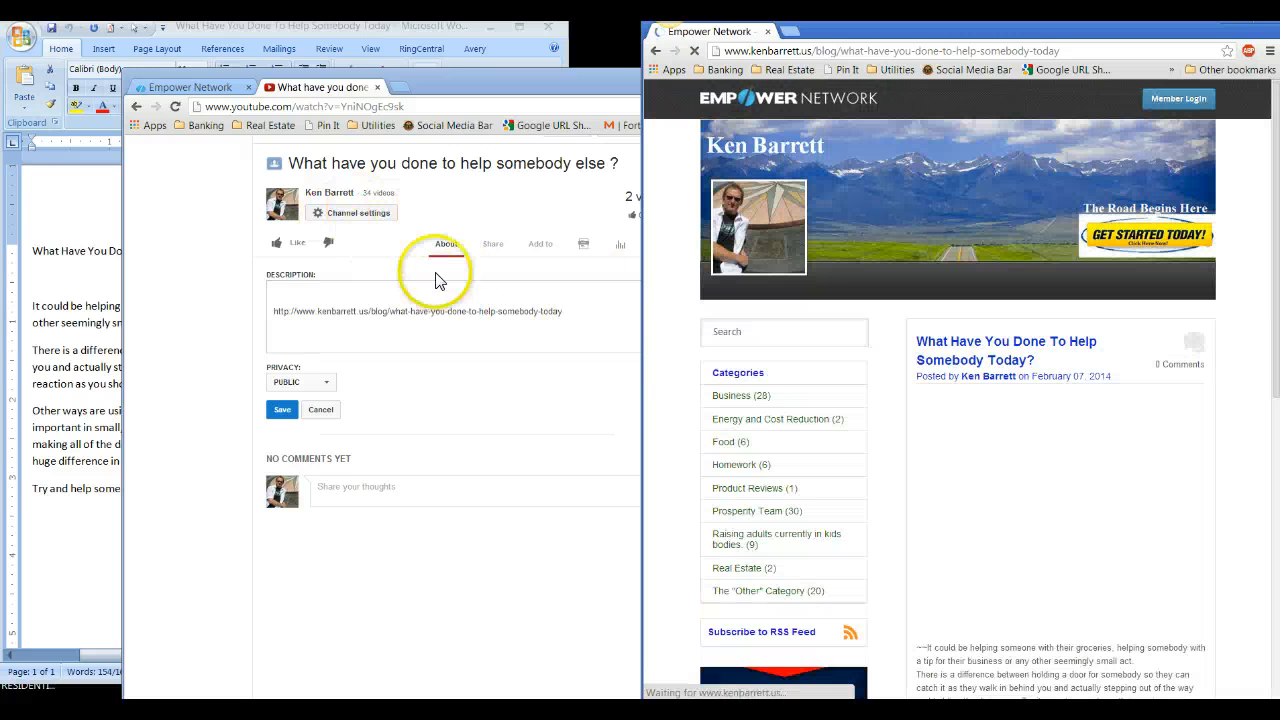
# Retype the video title as "What Have You Done To Help Somebody Else ?" and copy it to the first line of the description
pyautogui.click(328, 291)
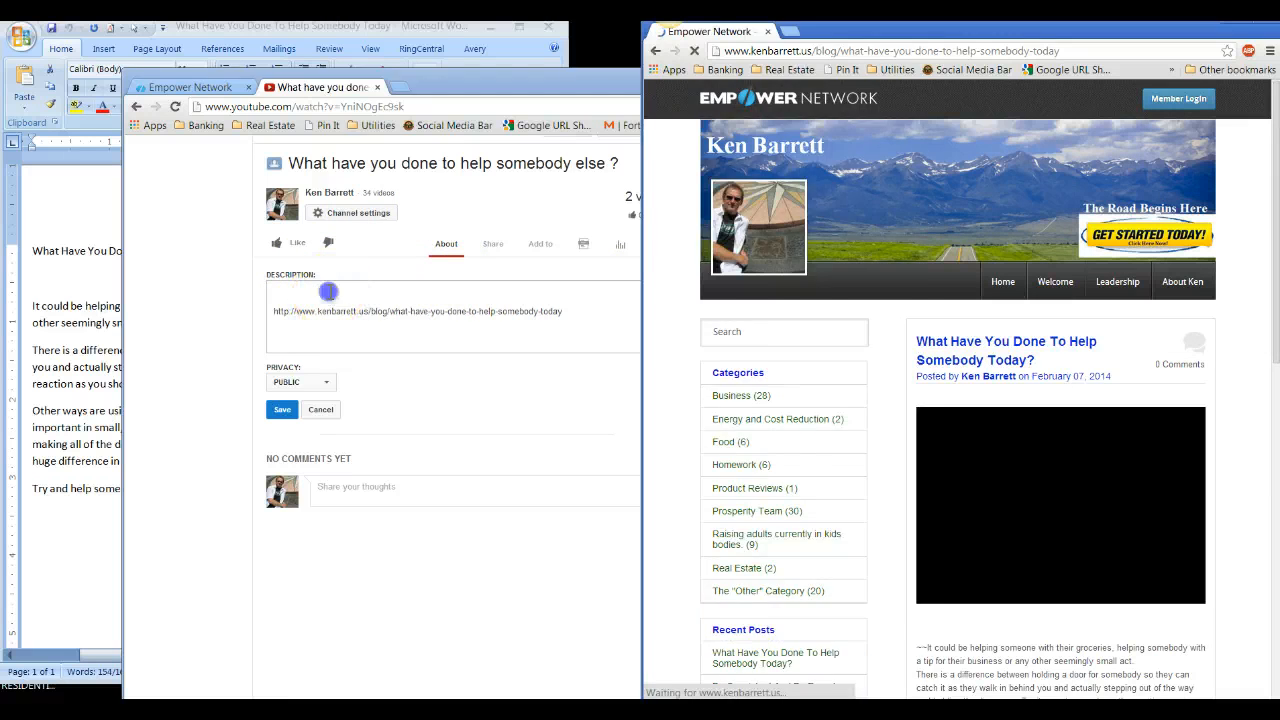
pyautogui.click(383, 170)
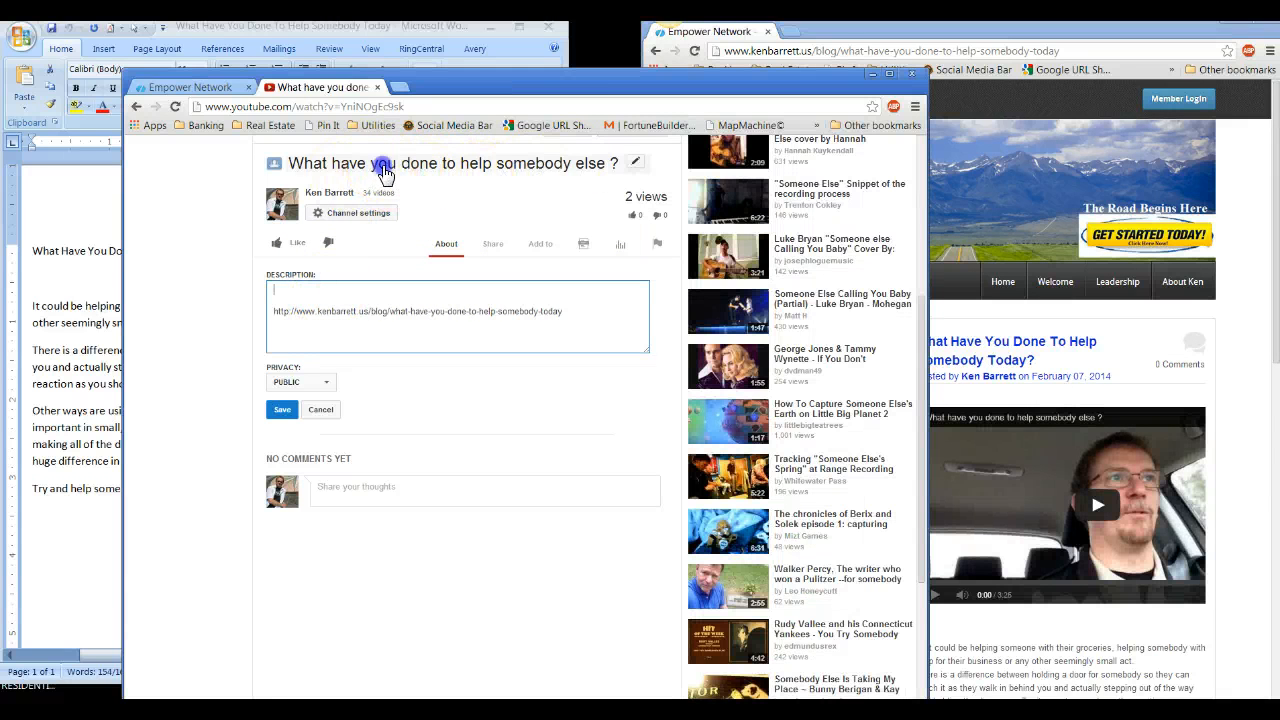
pyautogui.click(315, 164)
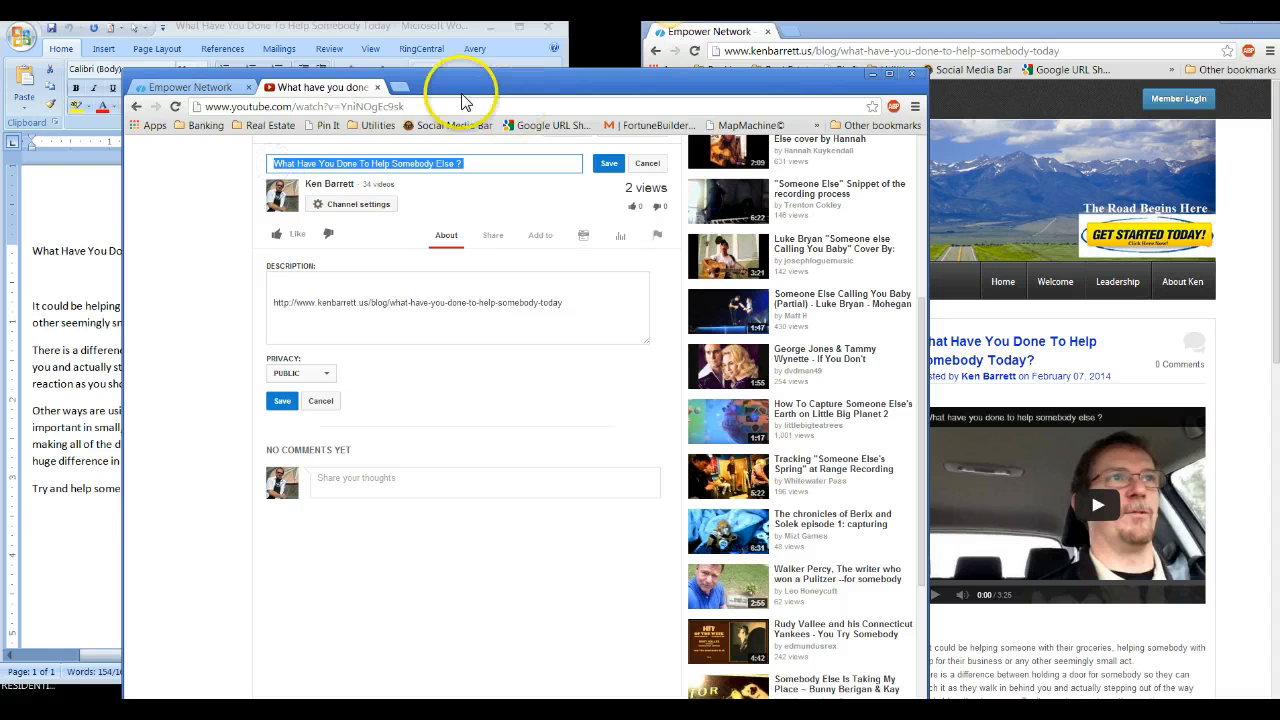
pyautogui.click(289, 277)
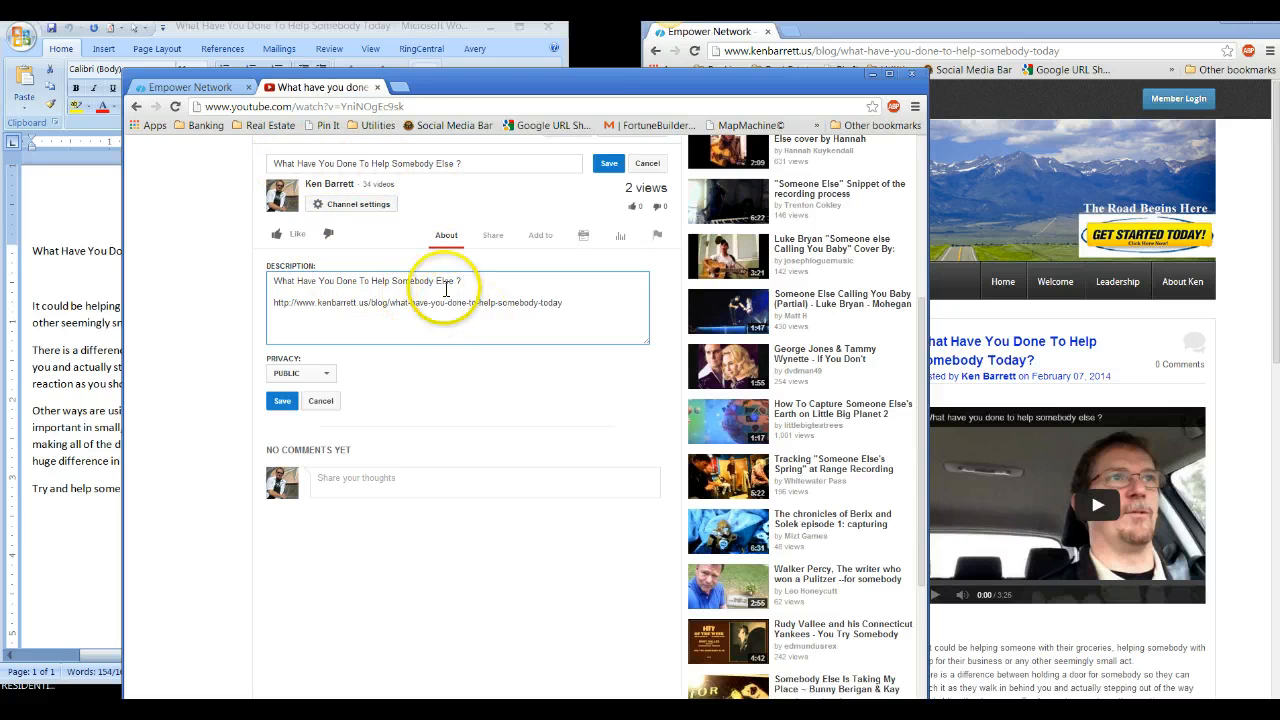
# Copy the first two paragraphs of the blog post's text into the video description after the post address
pyautogui.click(1220, 400)
pyautogui.scroll(-2, 1075, 590)
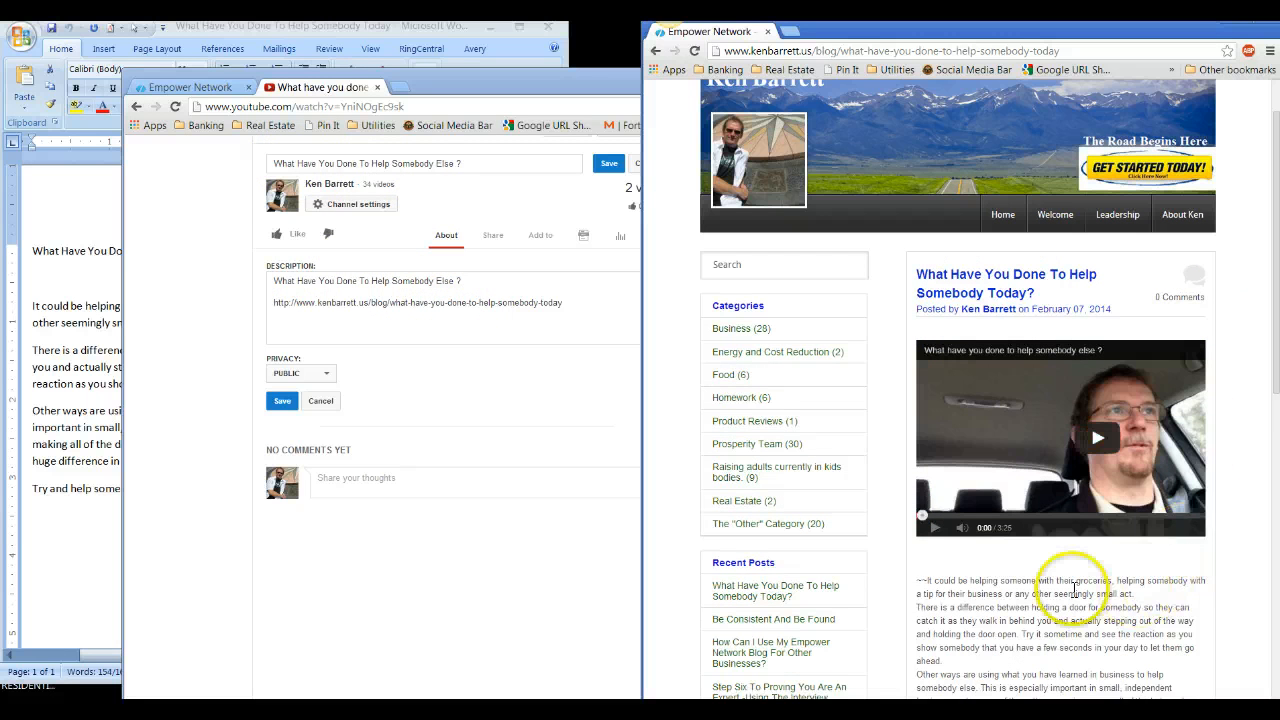
pyautogui.scroll(-1, 1010, 570)
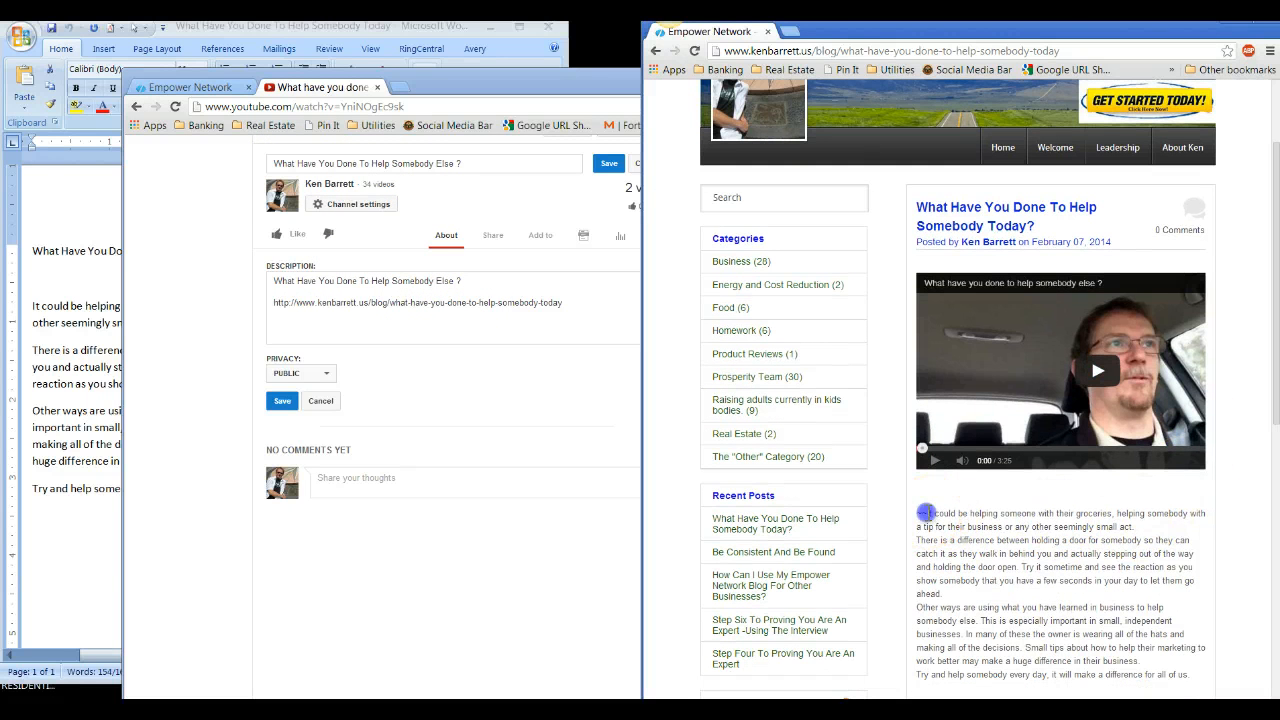
pyautogui.moveTo(927, 514); pyautogui.dragTo(1010, 594)
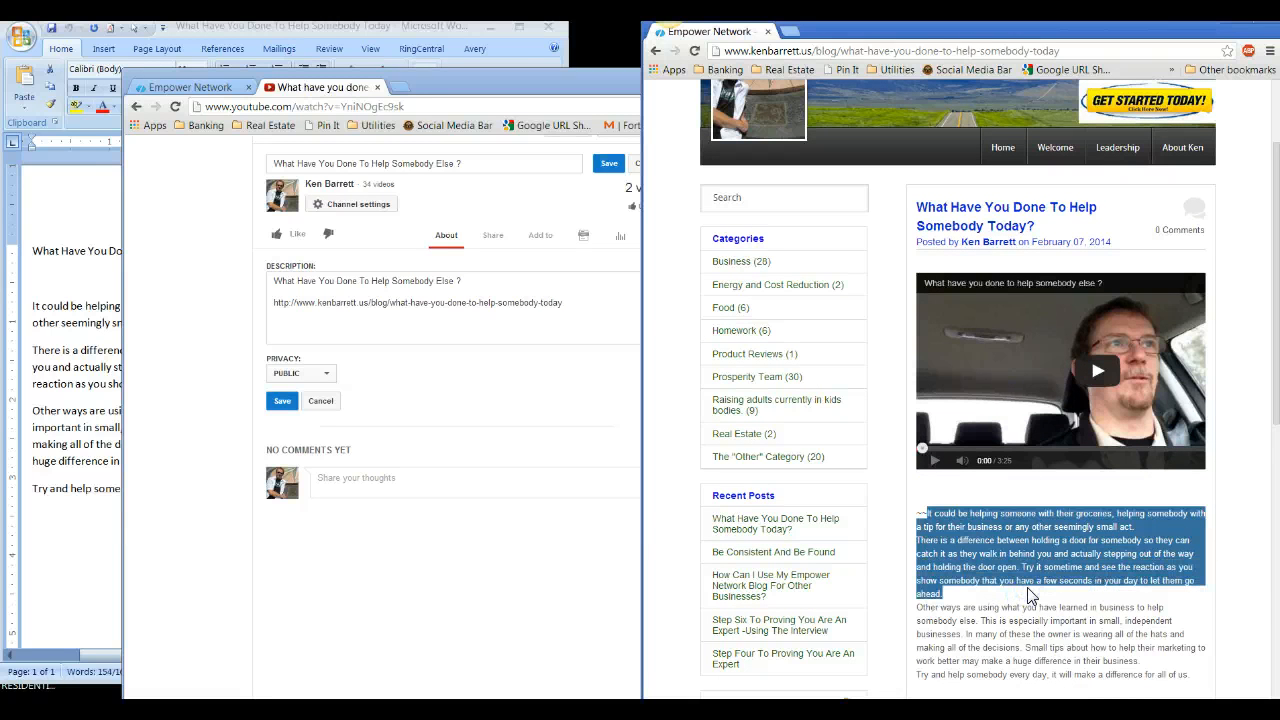
pyautogui.click(590, 306)
pyautogui.write('It could be helping someone with their groceries, helping somebody with a tip for their business or any other seemingly small act. There is a difference between holding a door for somebody so they can catch it as they walk in behind you and actually stepping out of the way holding the door open. Try it sometime and see the reaction as you show somebody that you have a few seconds in your day to let them go ahead.')
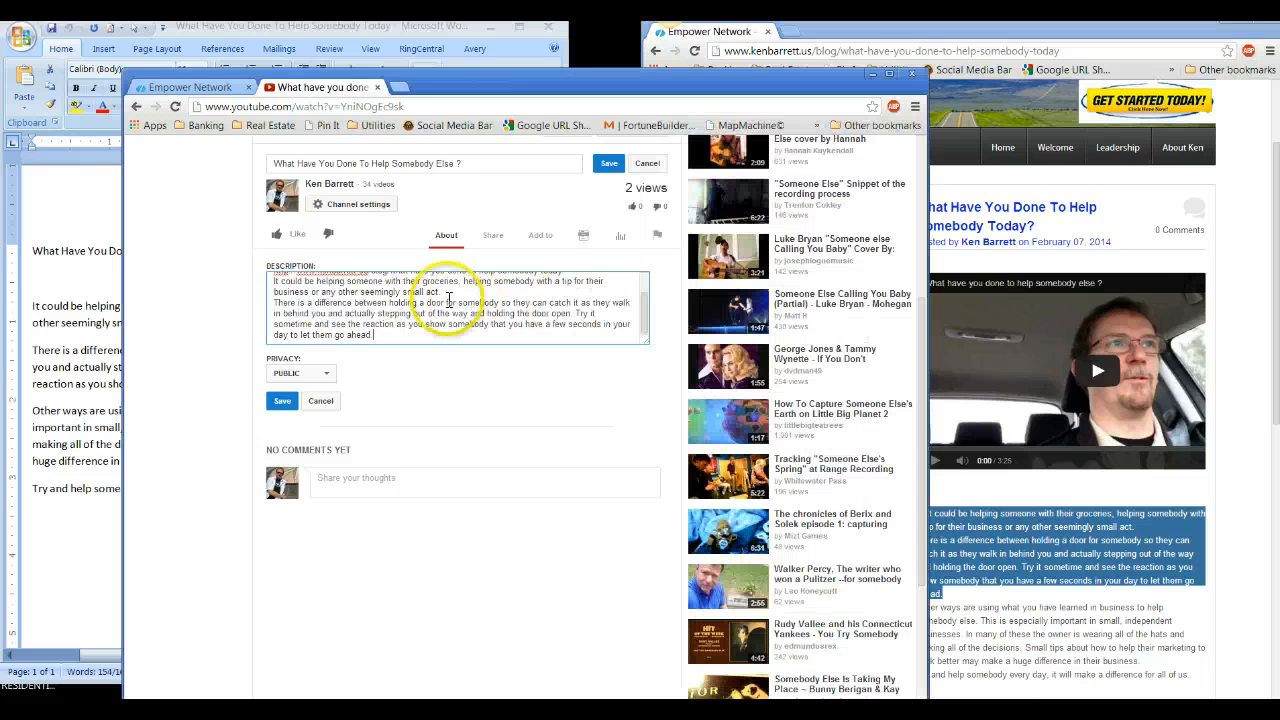
# Insert a blank line below the post address, remove the one above it, and save the description
pyautogui.scroll(2, 380, 297)
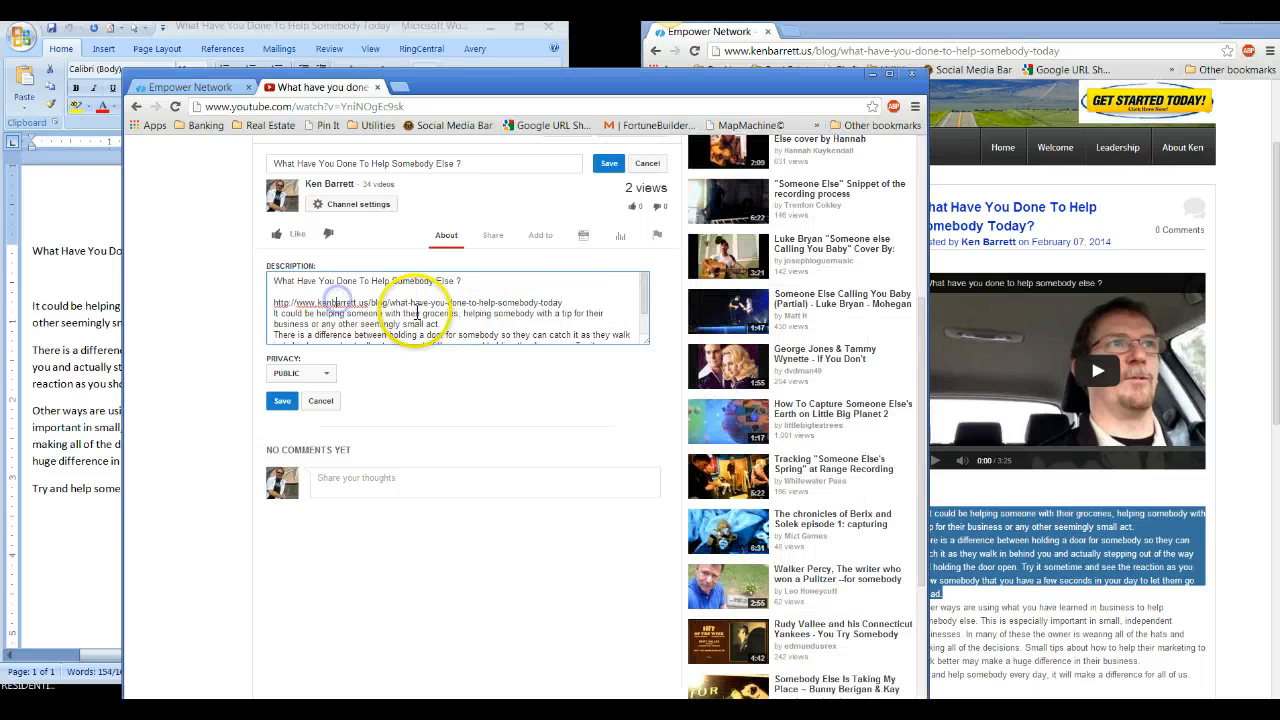
pyautogui.click(572, 300)
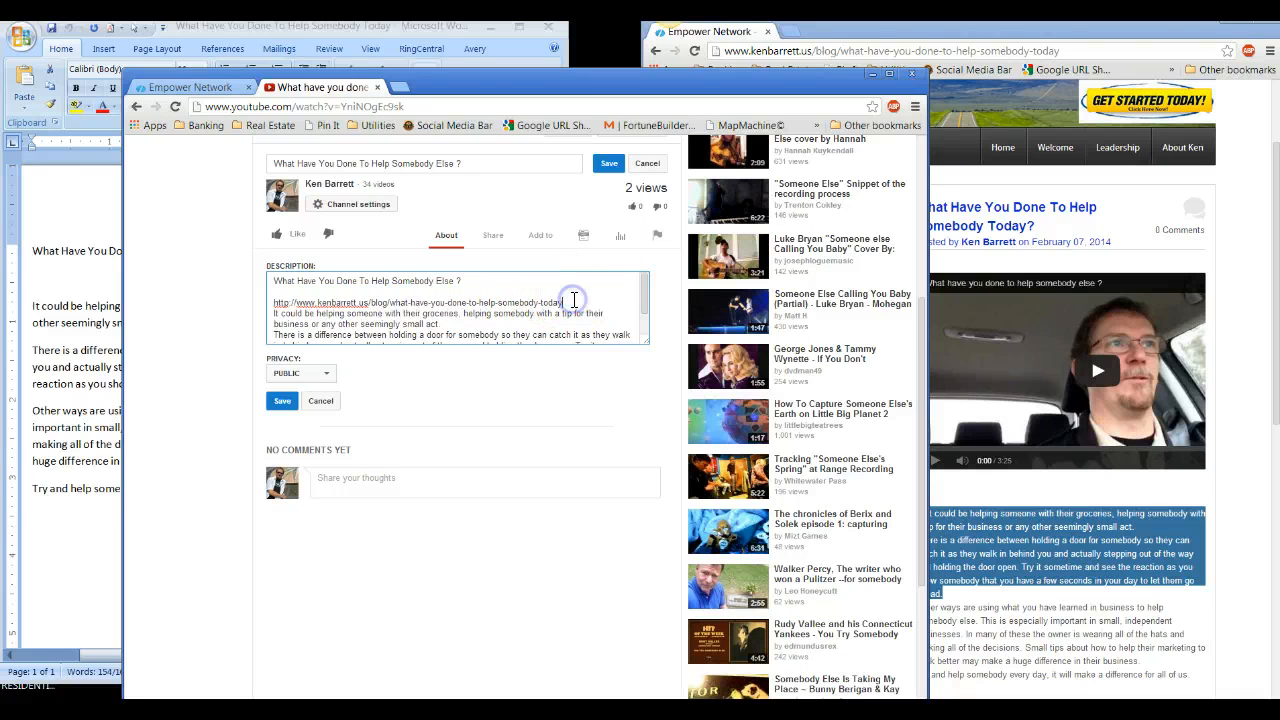
pyautogui.press('Return')
pyautogui.click(274, 290)
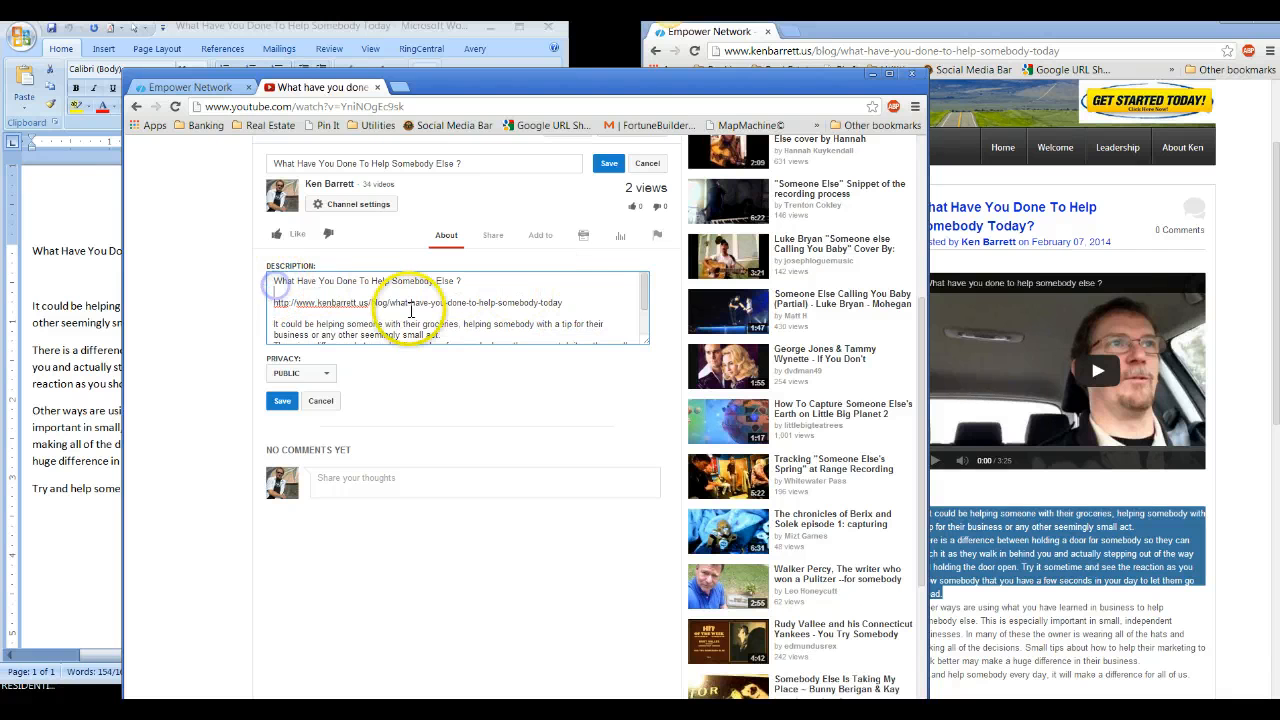
pyautogui.press('BackSpace')
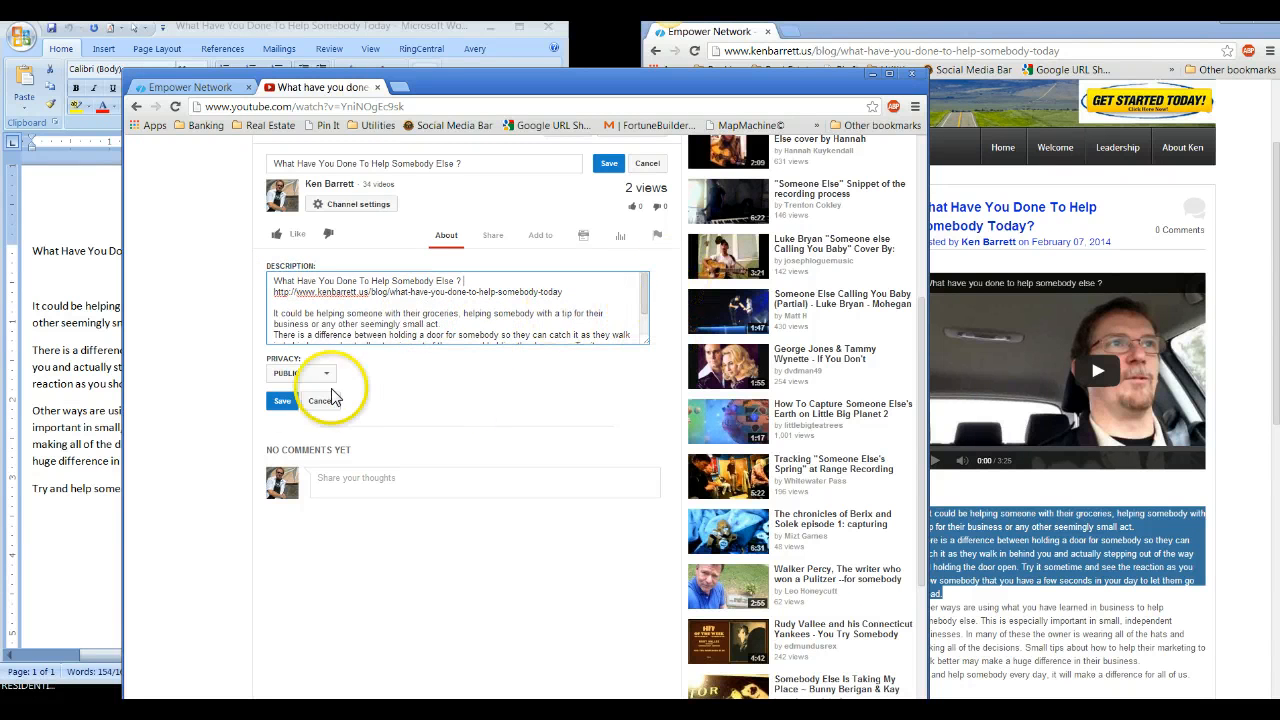
pyautogui.click(284, 402)
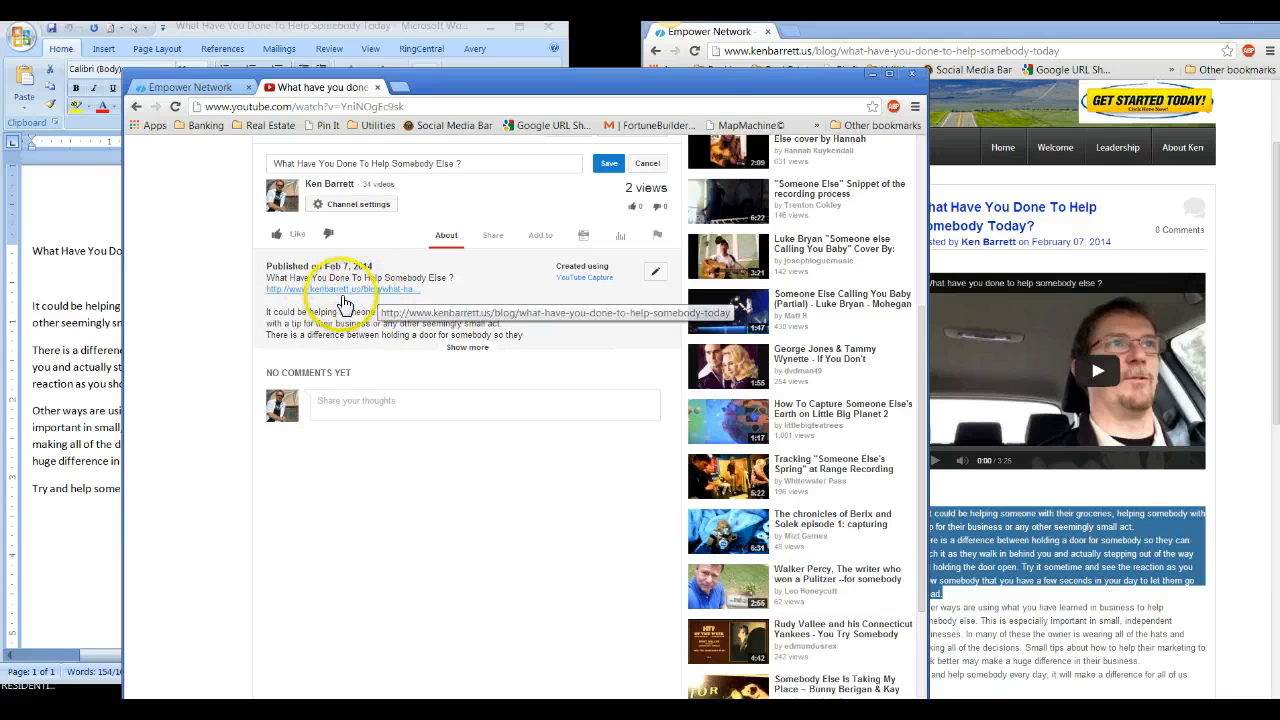
# Expand the saved description to check it and copy the video's short share link
pyautogui.scroll(-1, 440, 340)
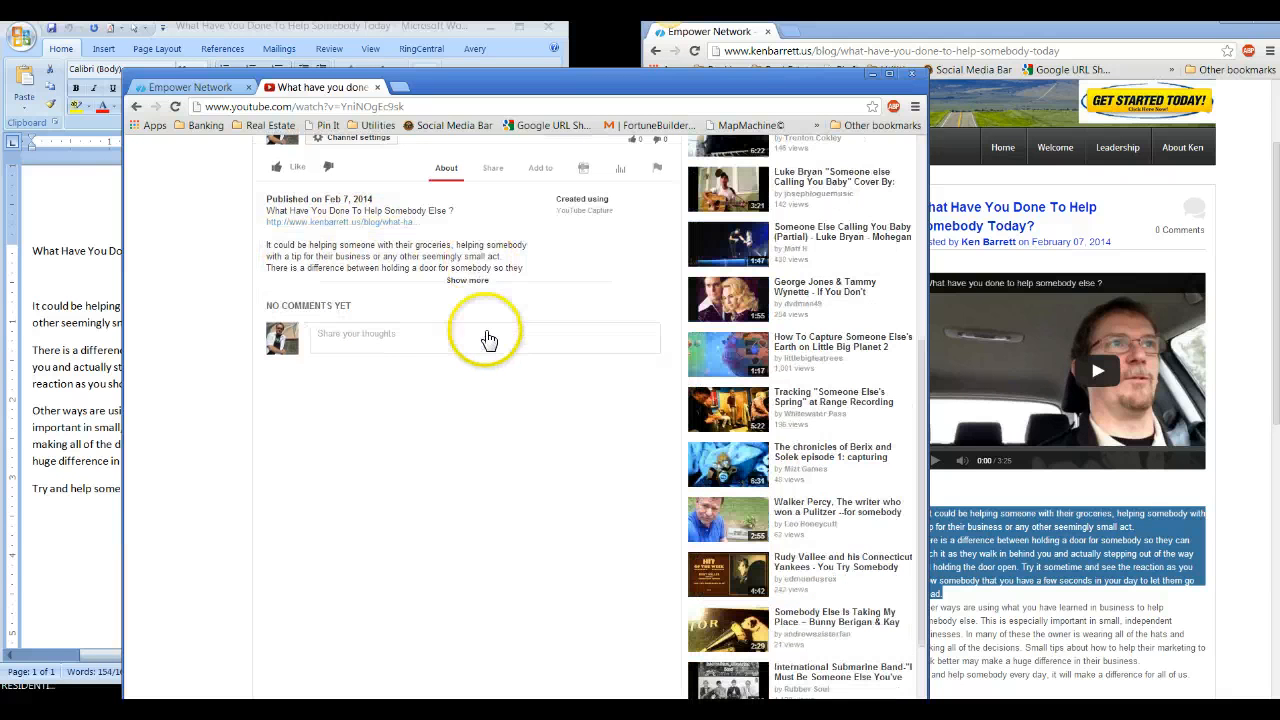
pyautogui.click(467, 280)
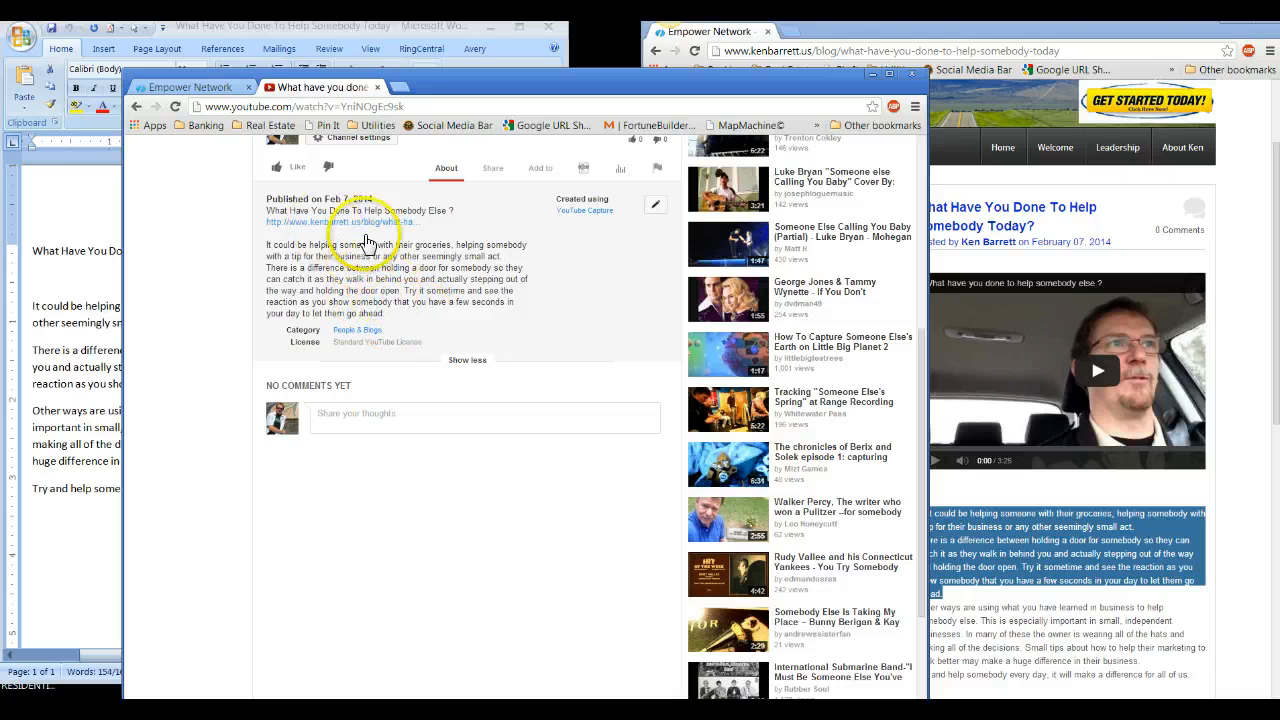
pyautogui.click(495, 170)
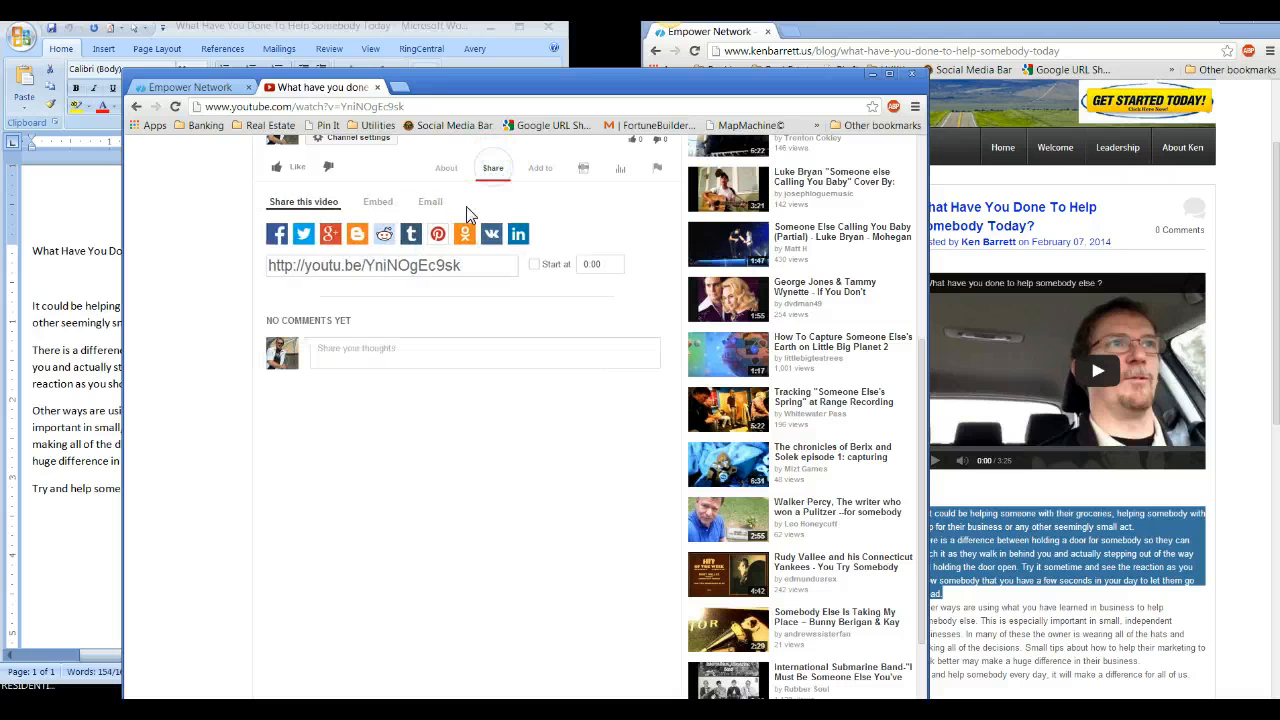
pyautogui.click(460, 267)
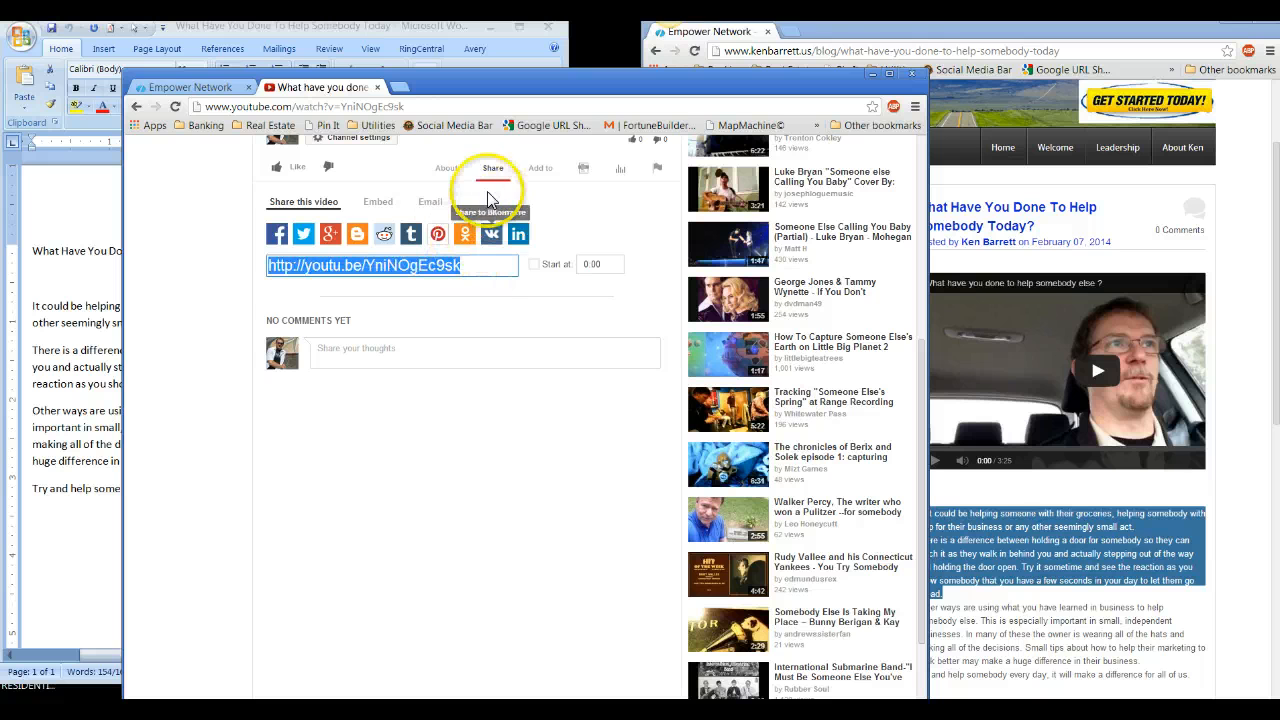
pyautogui.click(447, 167)
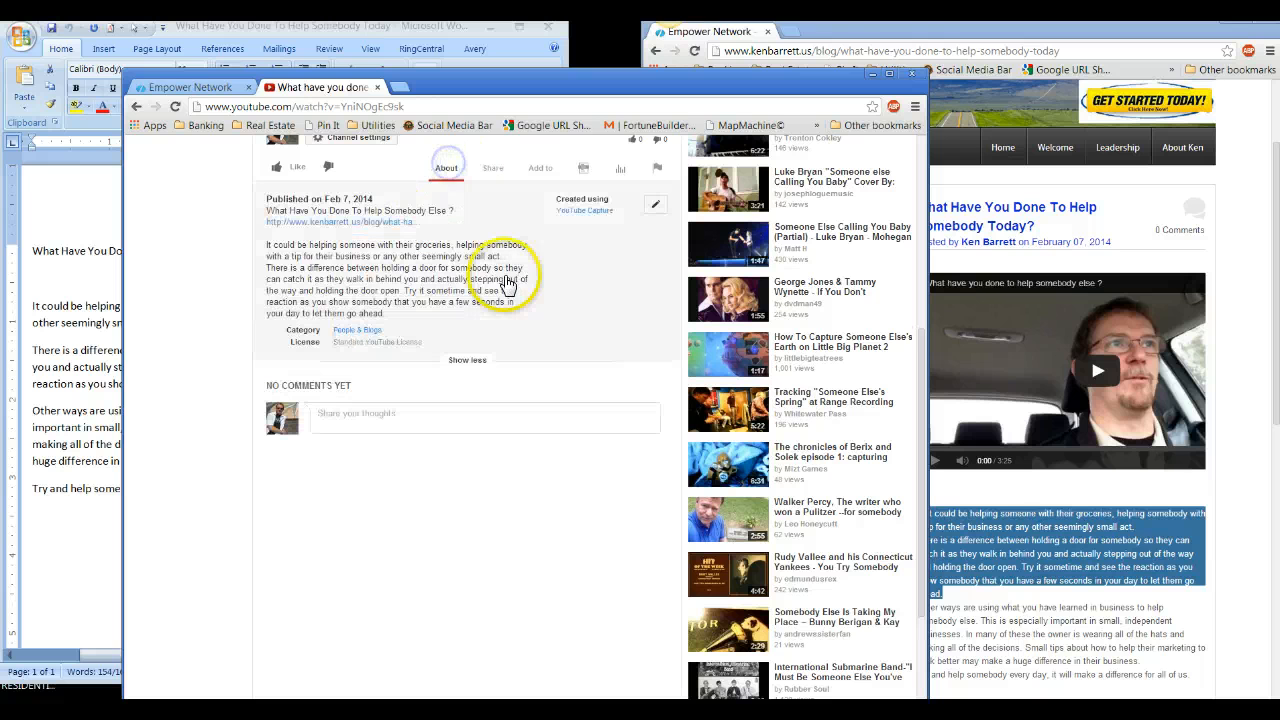
pyautogui.click(656, 204)
pyautogui.click(533, 207)
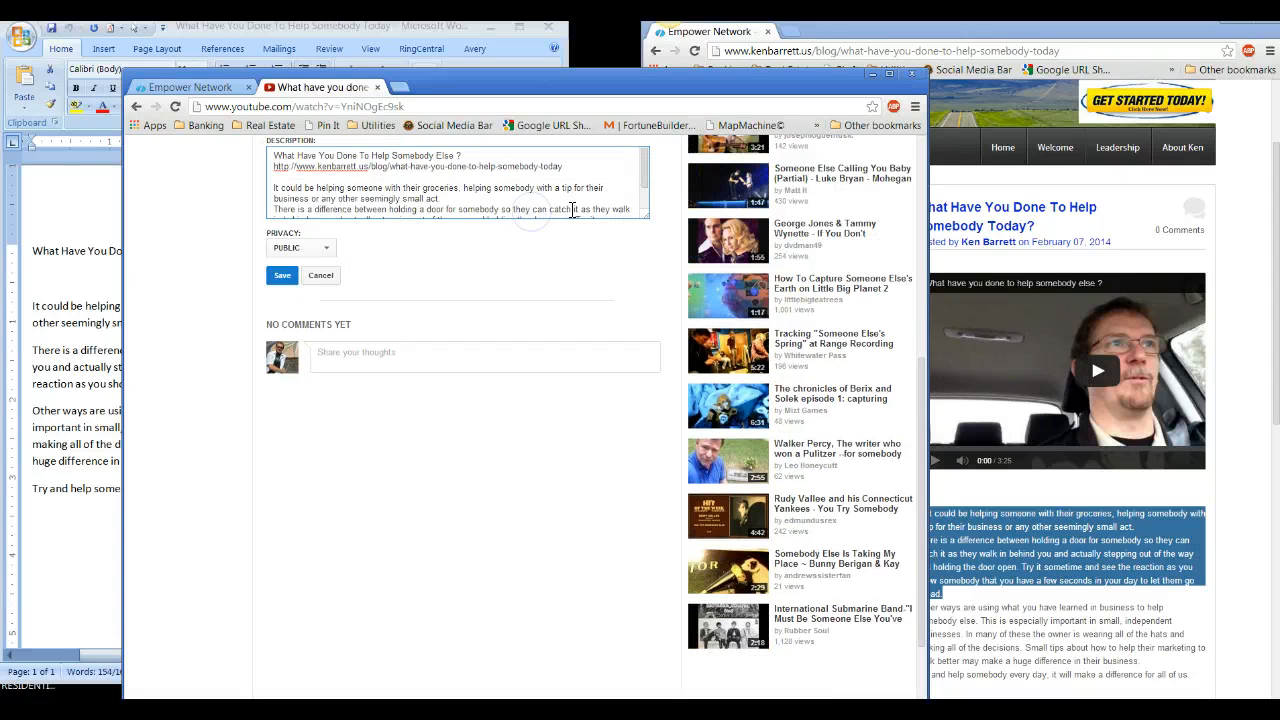
pyautogui.press('Down')
pyautogui.press('Down')
pyautogui.press('Down')
pyautogui.press('Return')
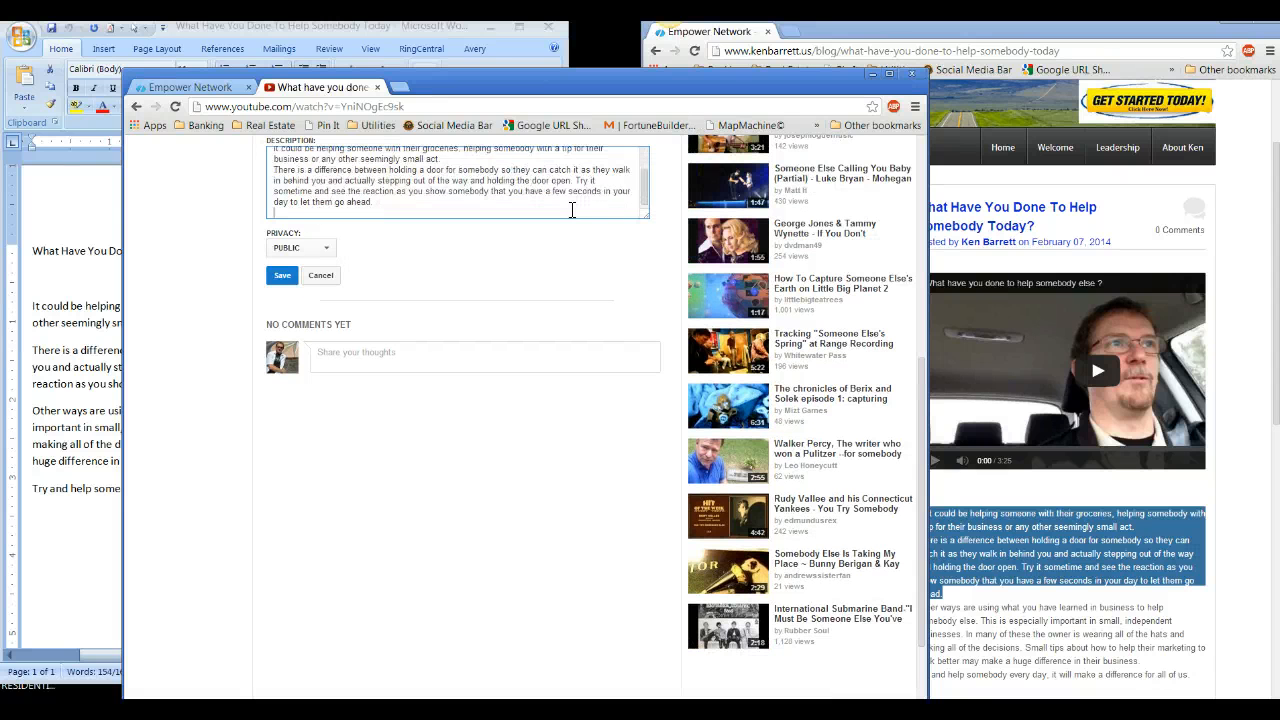
pyautogui.press('Return')
pyautogui.press('Return')
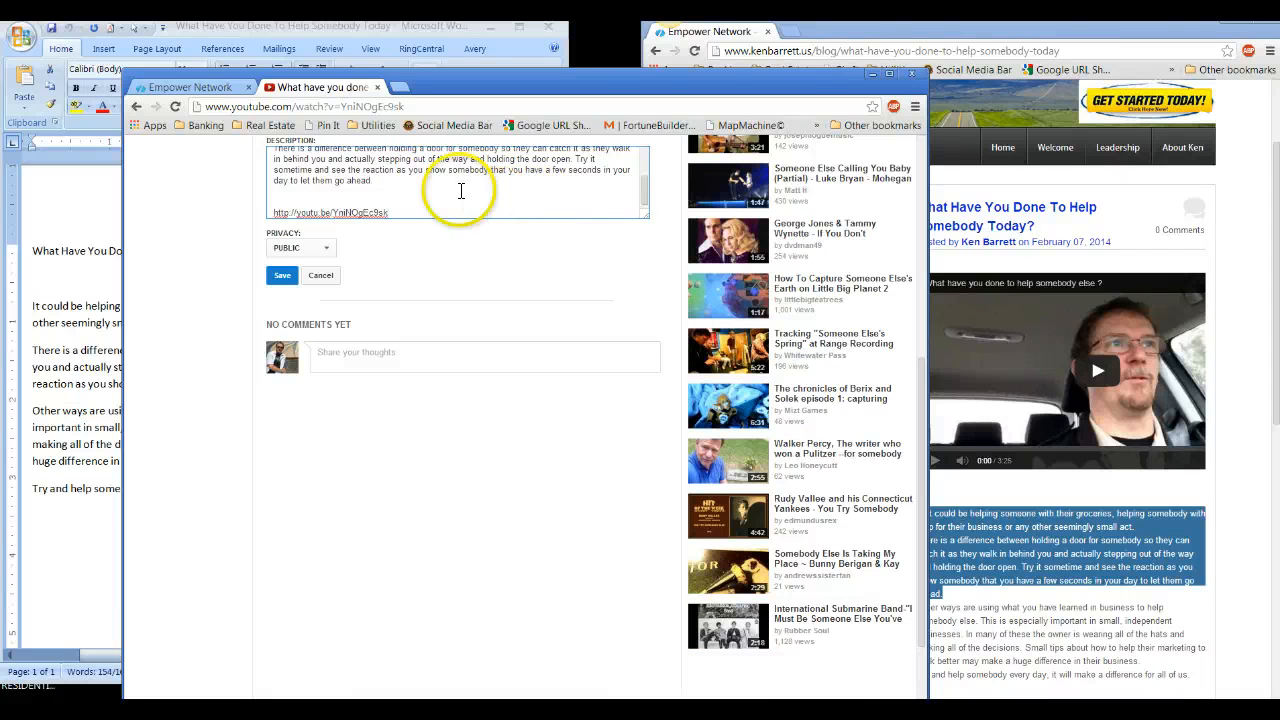
# Add "Read more at" with the blog's domain after "let them go ahead." and save the description
pyautogui.click(378, 181)
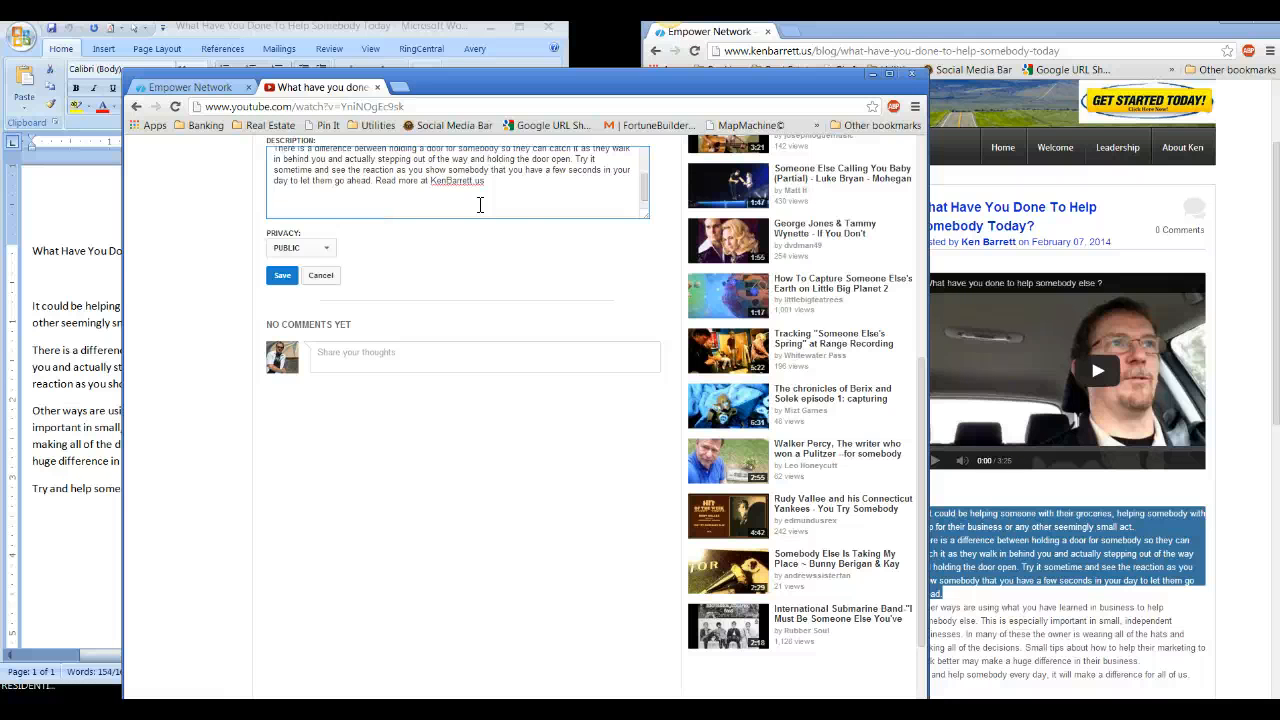
pyautogui.click(543, 237)
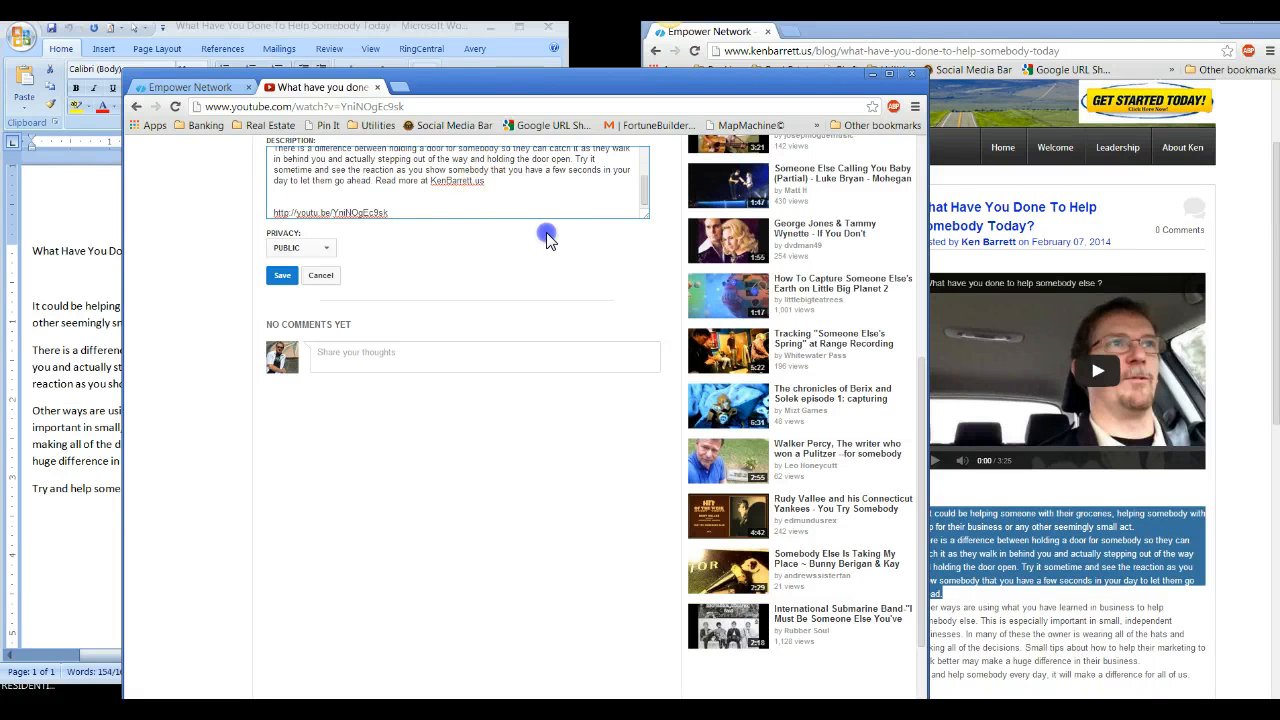
pyautogui.scroll(1, 533, 273)
pyautogui.click(281, 343)
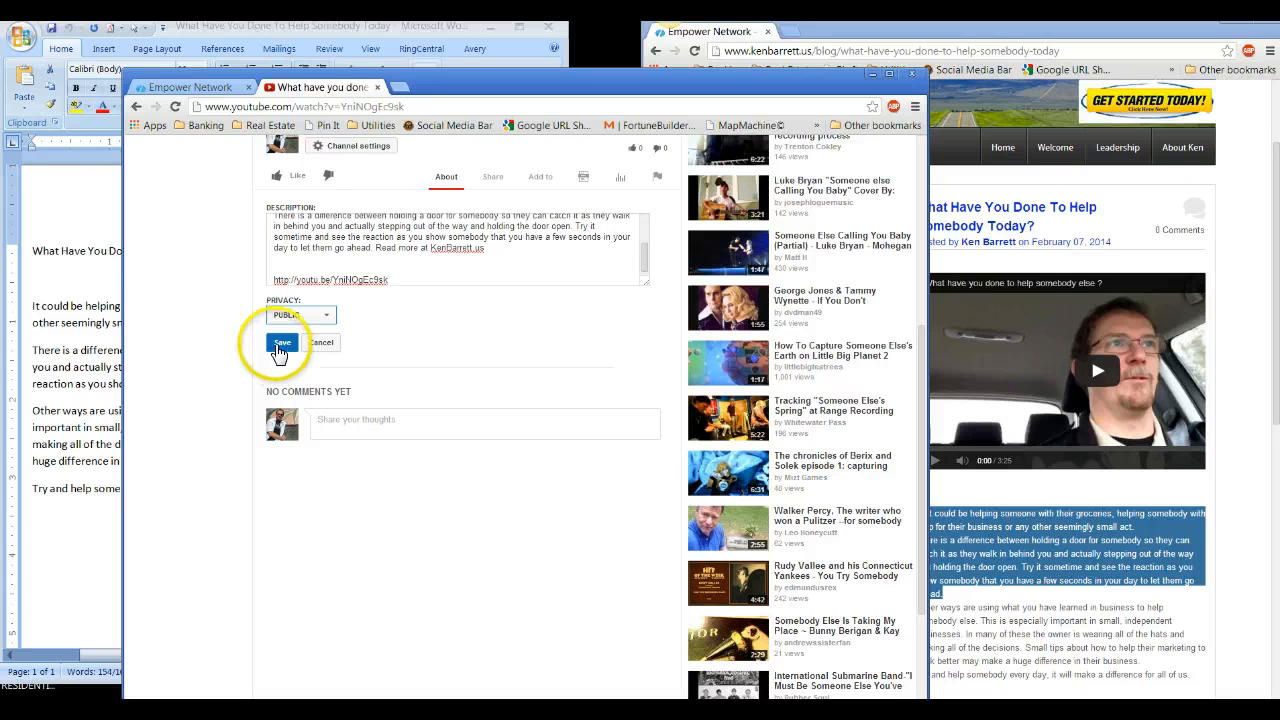
# Read through the video's automatic English transcript, and return to the video's description
pyautogui.scroll(2, 375, 240)
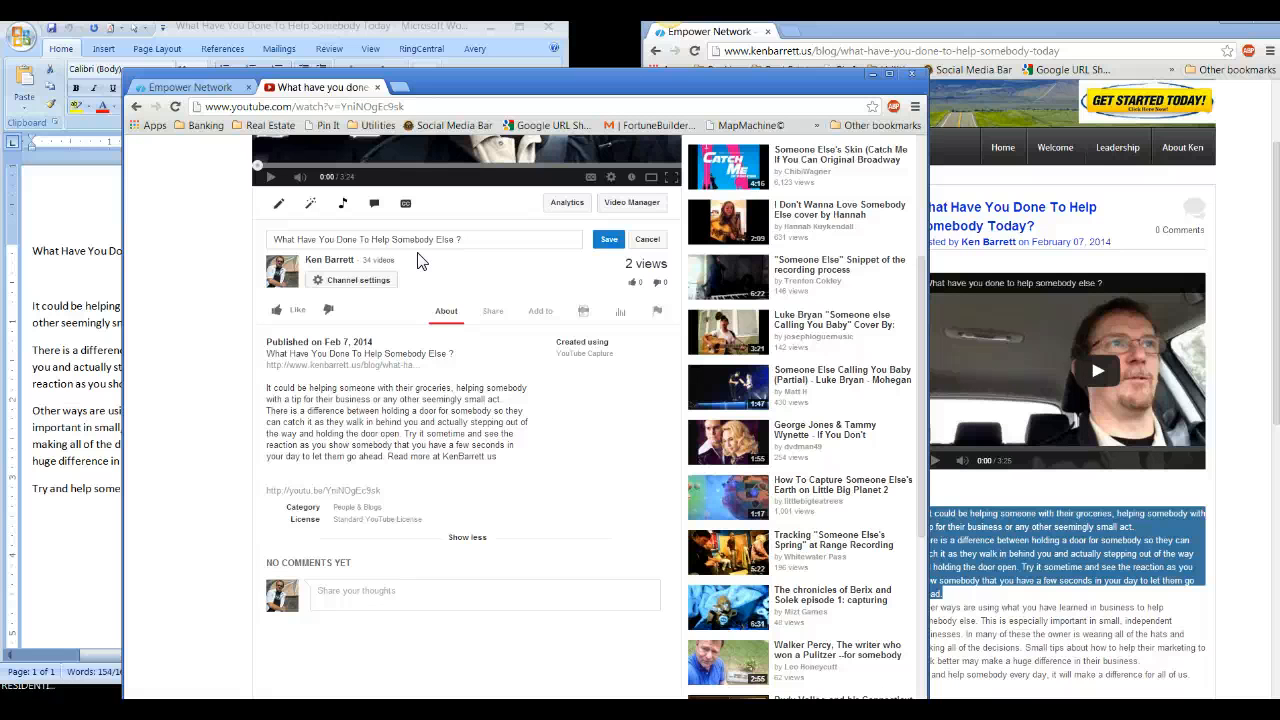
pyautogui.click(584, 315)
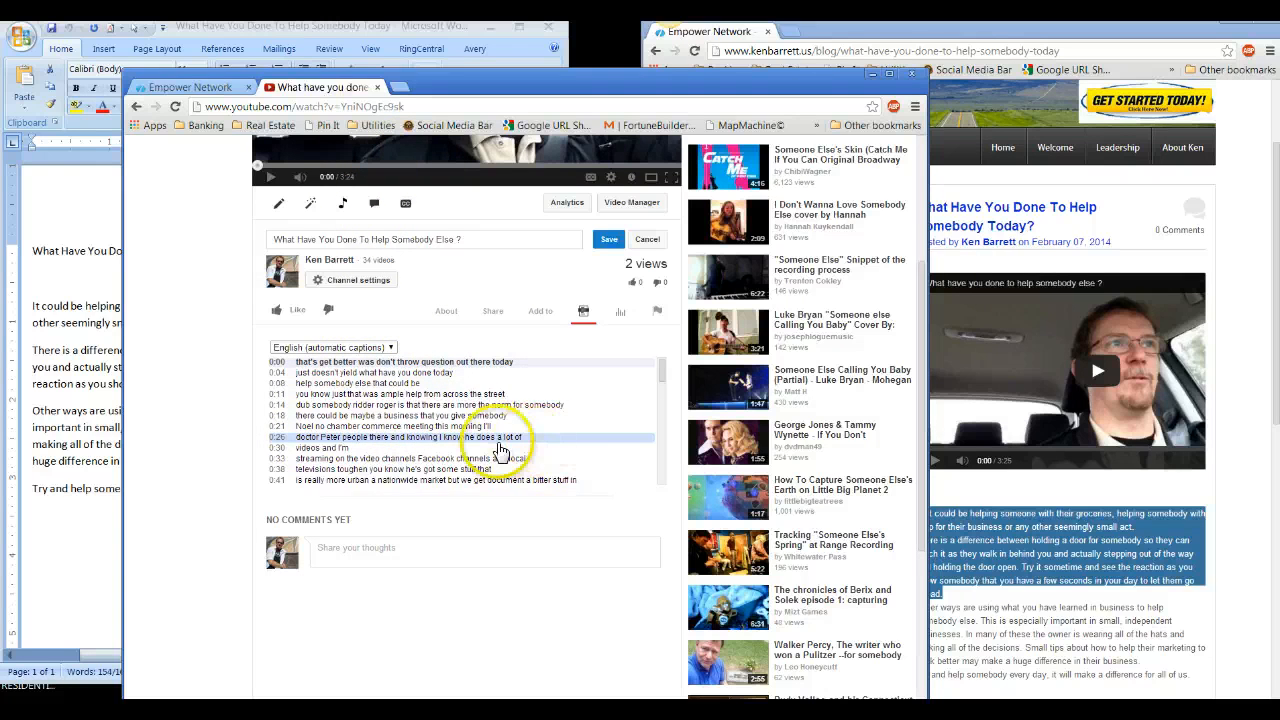
pyautogui.scroll(-3, 460, 420)
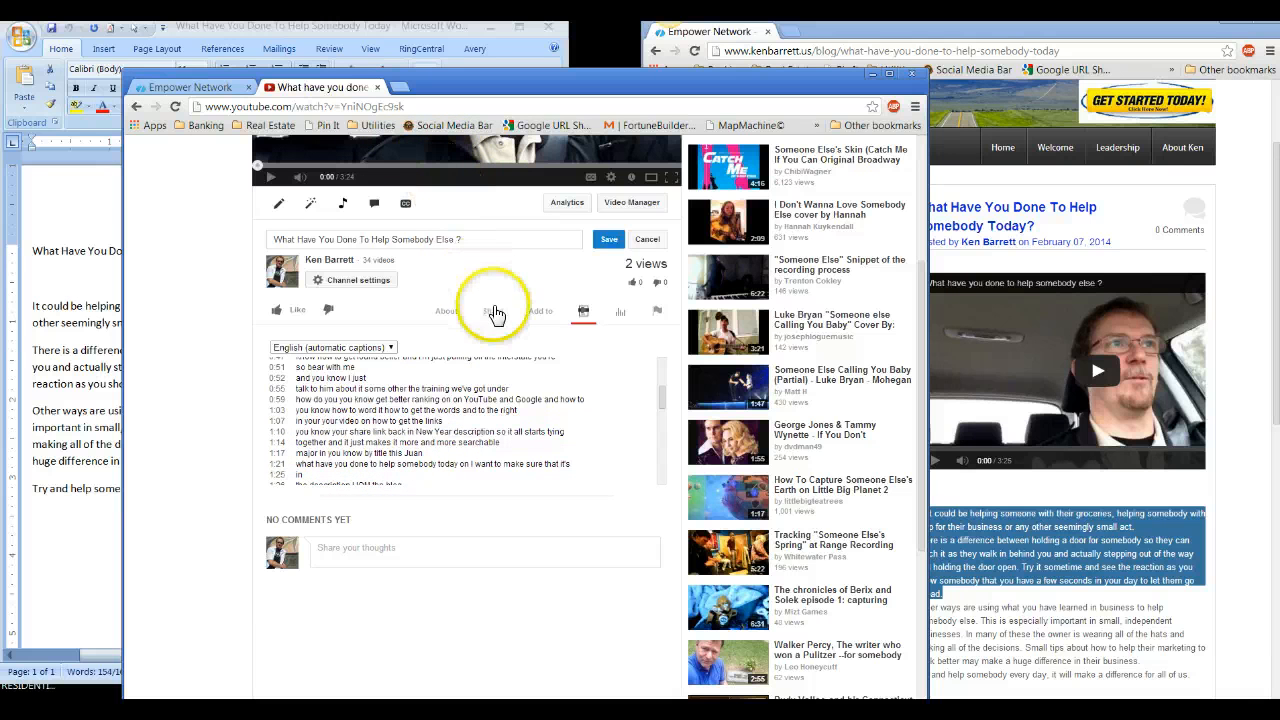
pyautogui.click(447, 310)
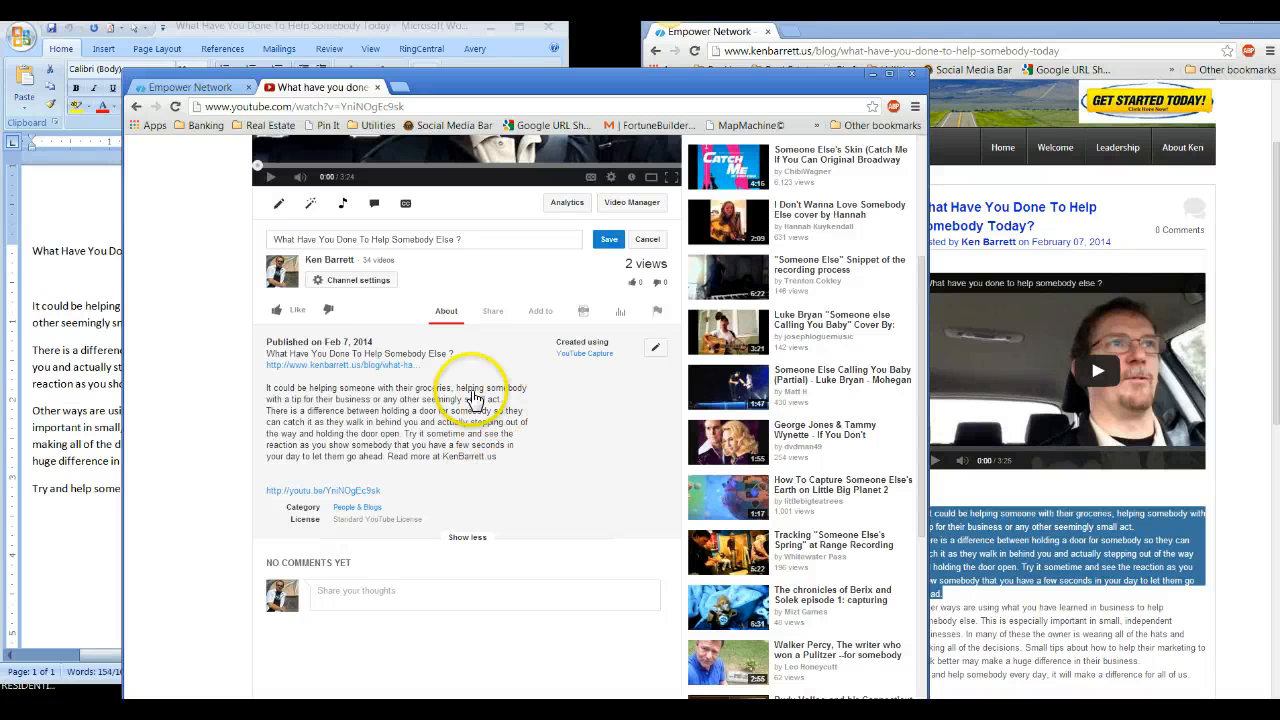
pyautogui.click(431, 357)
pyautogui.scroll(-5, 433, 356)
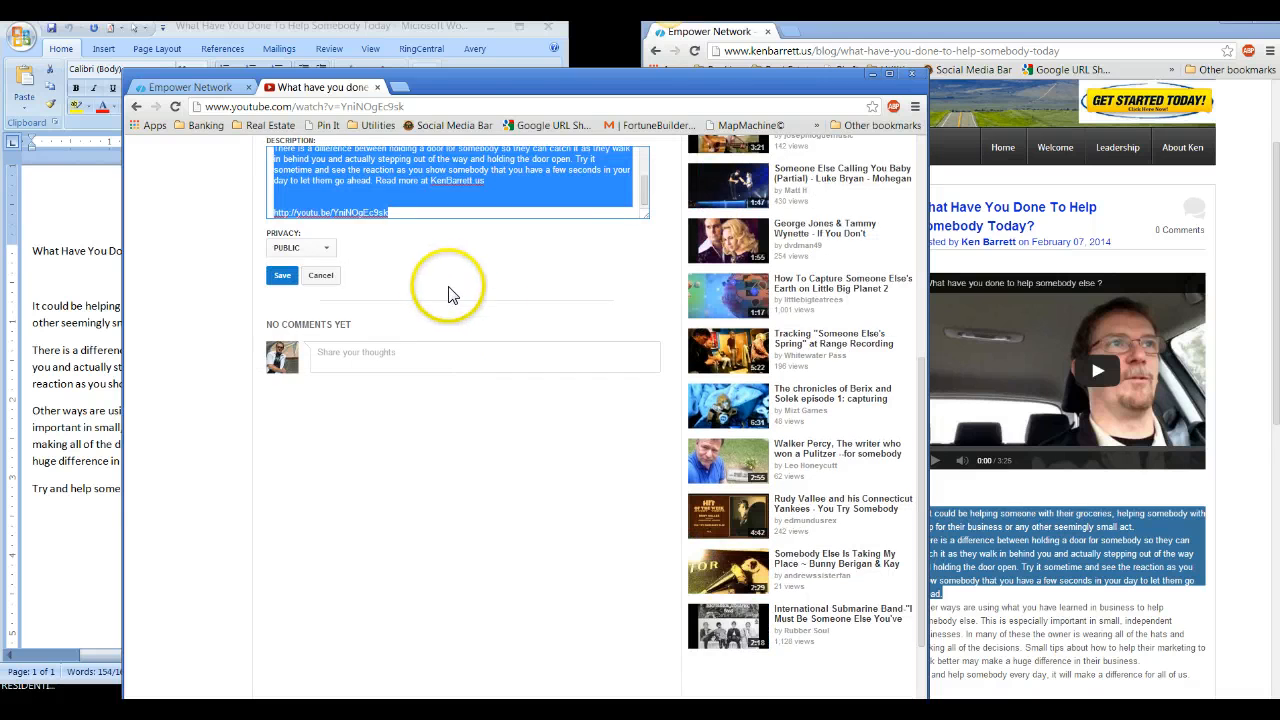
pyautogui.scroll(4, 449, 297)
pyautogui.click(283, 412)
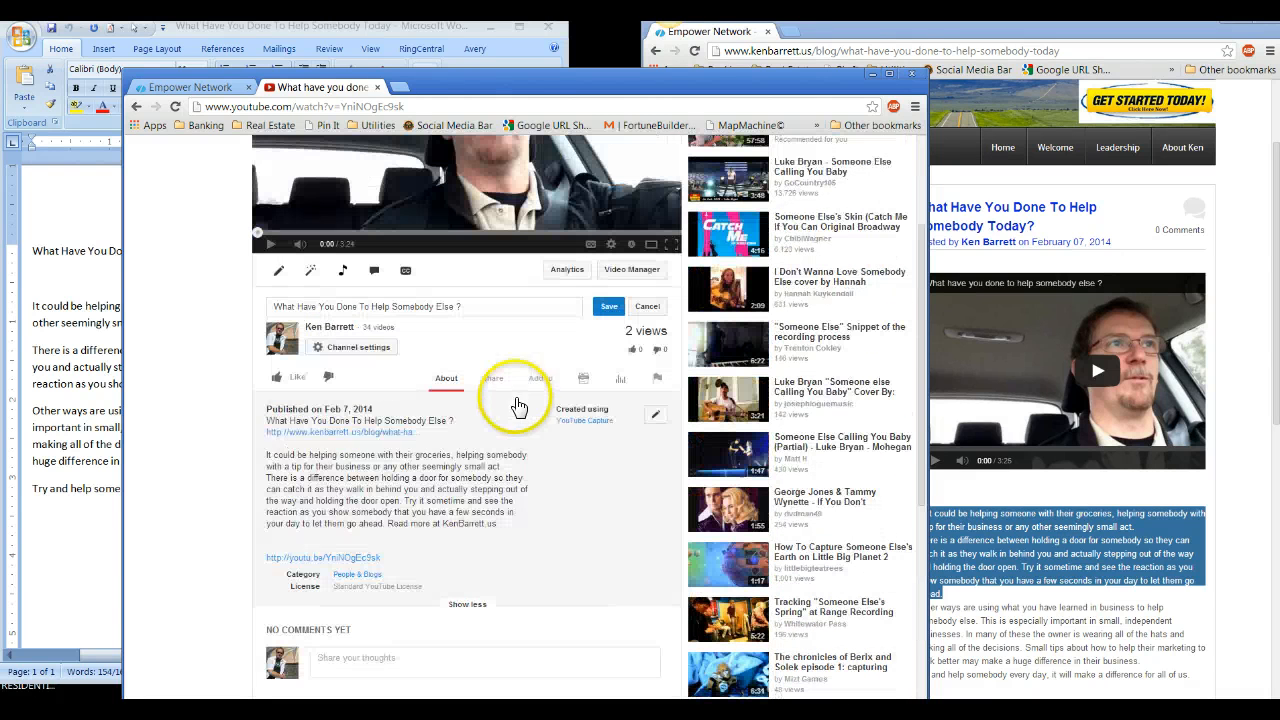
# Copy the complete video title "What Have You Done To Help Somebody Else ?" from the title field
pyautogui.scroll(1, 514, 400)
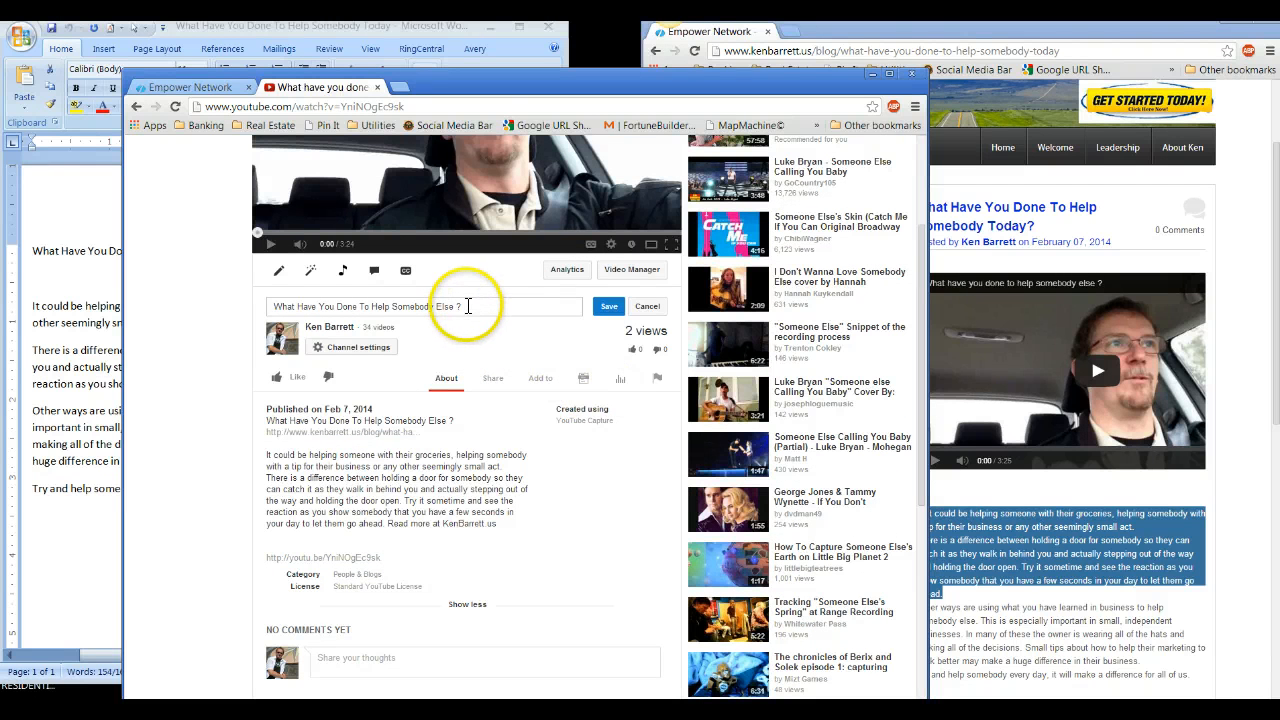
pyautogui.click(342, 301)
pyautogui.moveTo(342, 301); pyautogui.dragTo(256, 305)
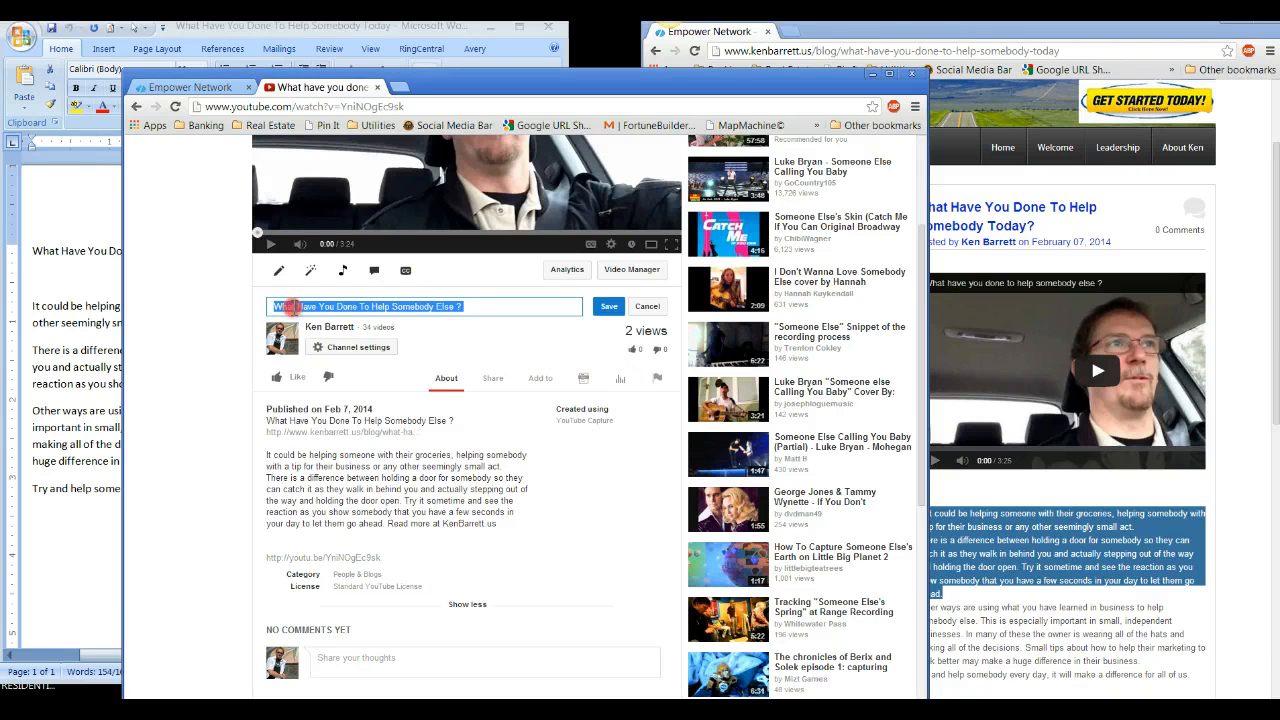
pyautogui.rightClick(318, 306)
pyautogui.click(329, 380)
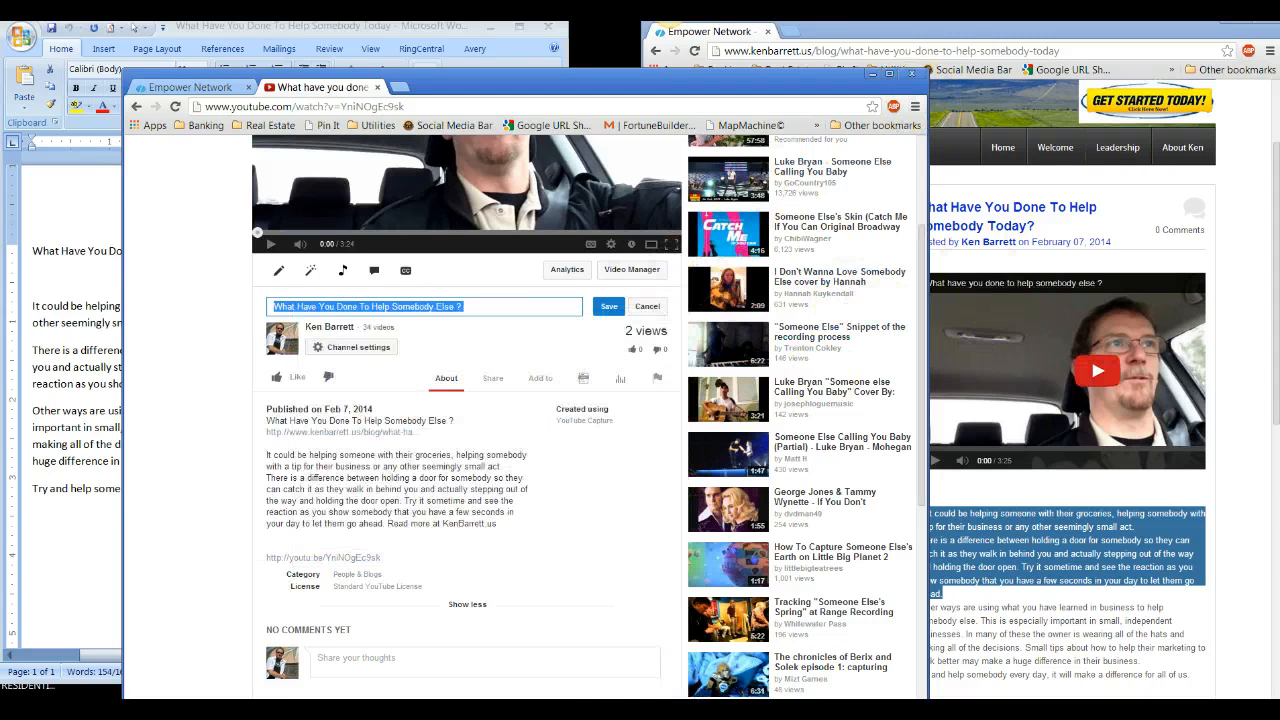
# Switch to Firefox and go to google.com
pyautogui.click(872, 710)
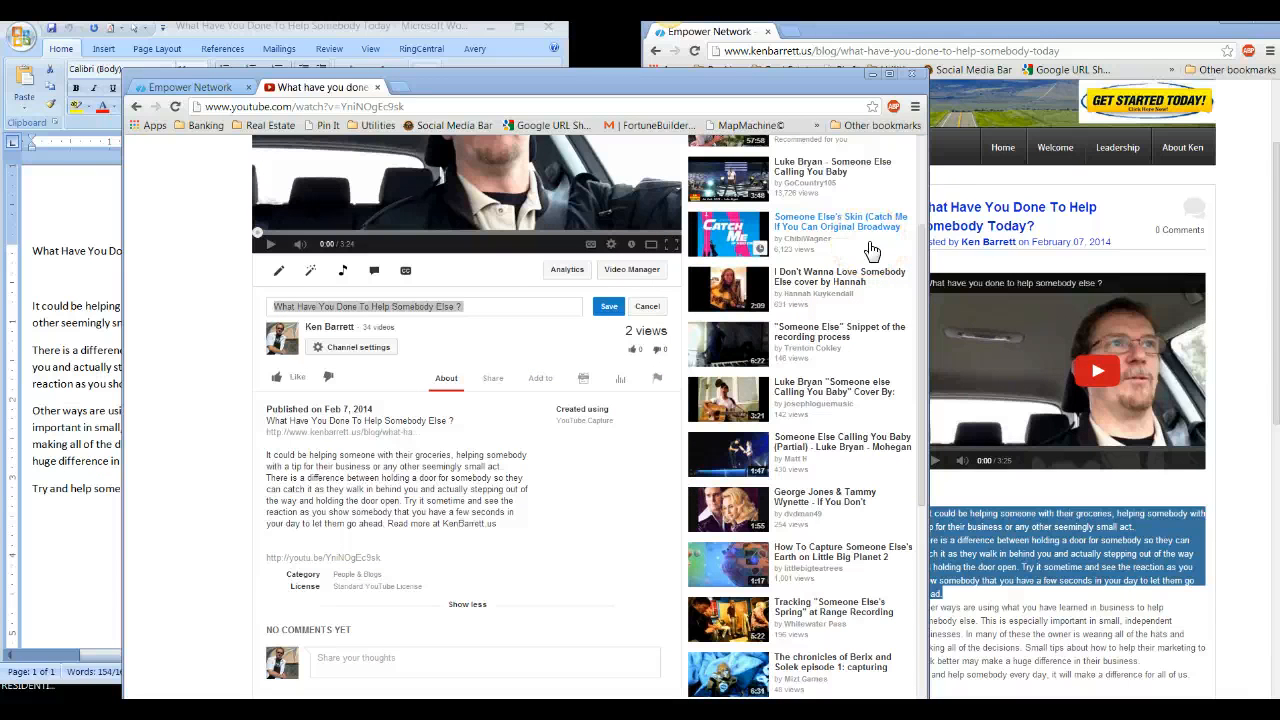
pyautogui.click(955, 223)
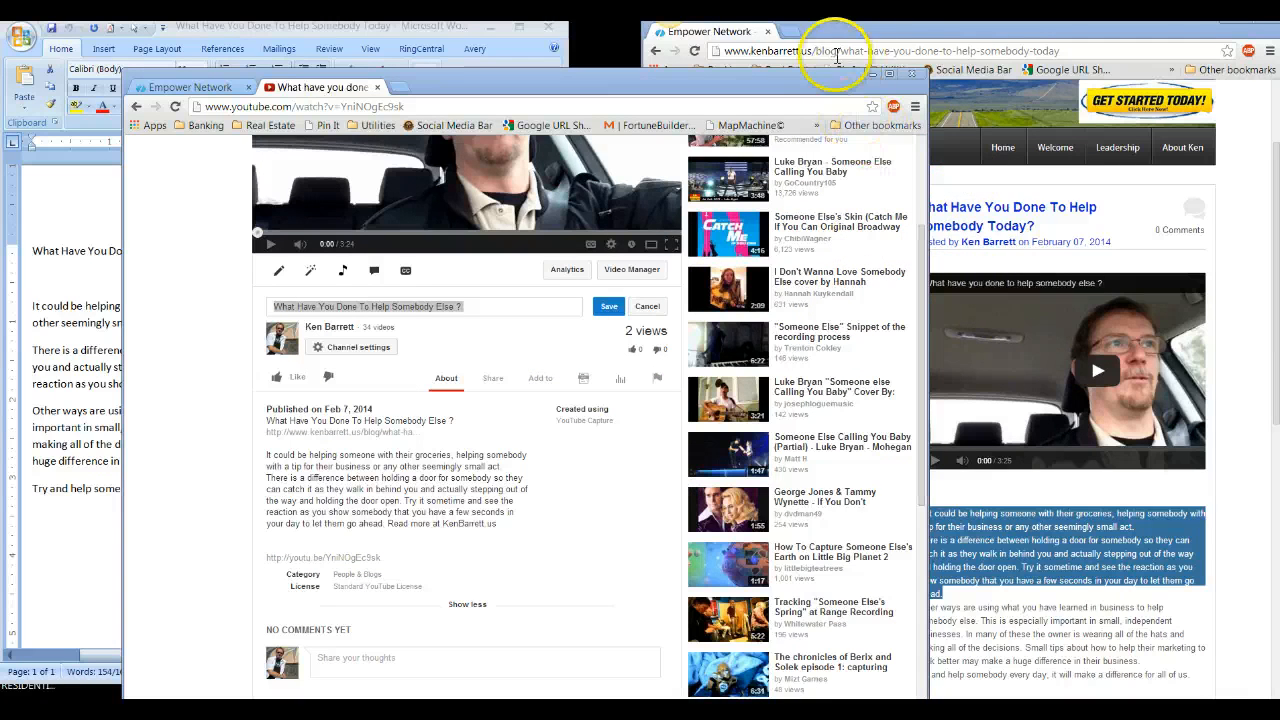
pyautogui.click(788, 31)
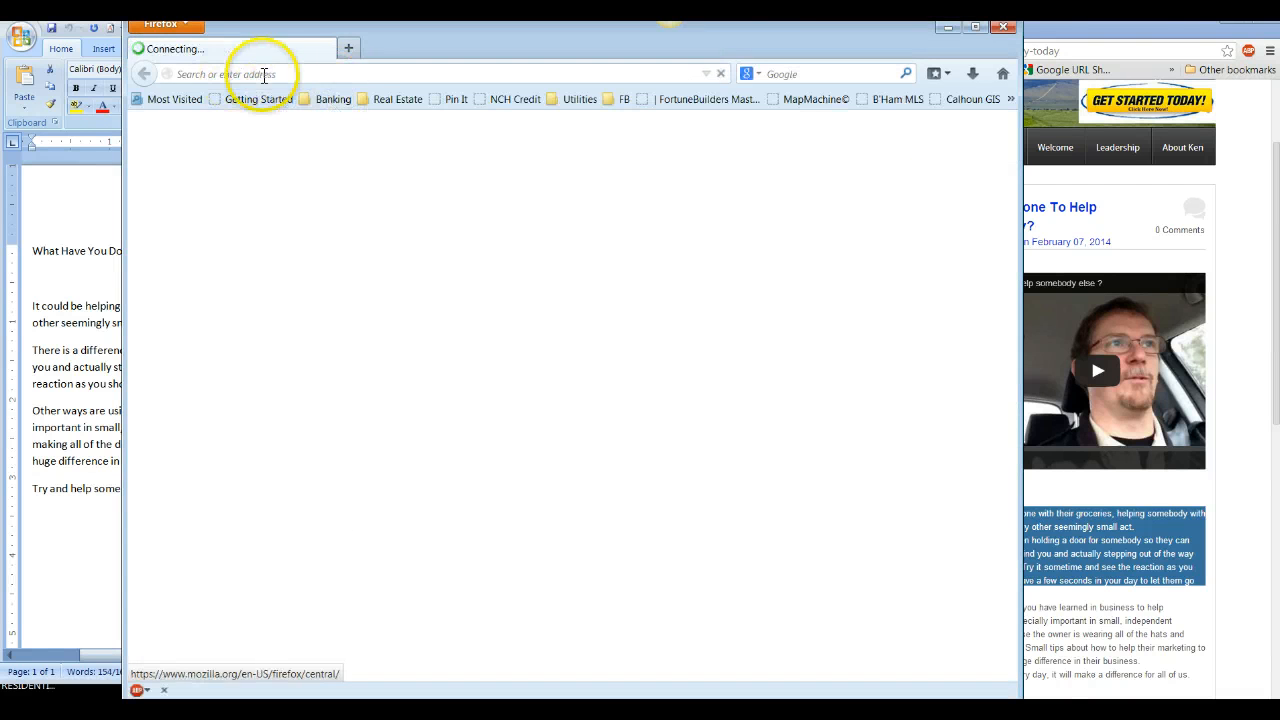
pyautogui.click(281, 75)
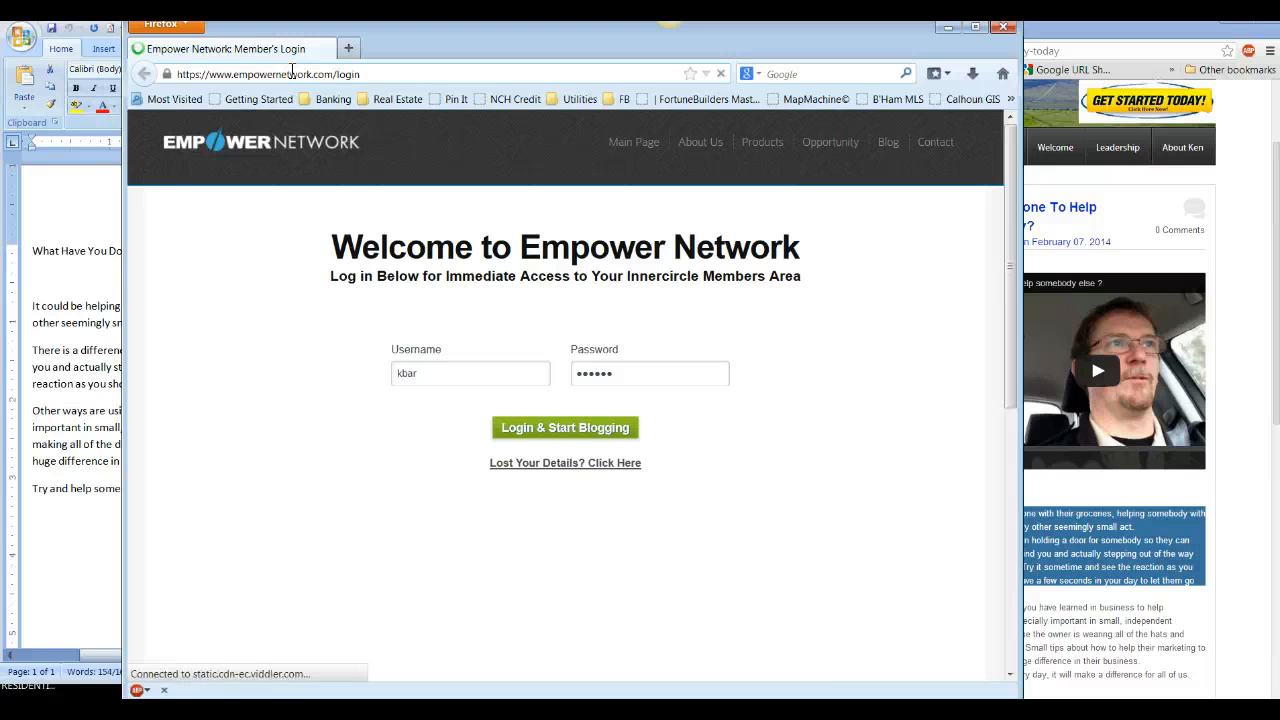
pyautogui.moveTo(374, 73); pyautogui.dragTo(160, 63)
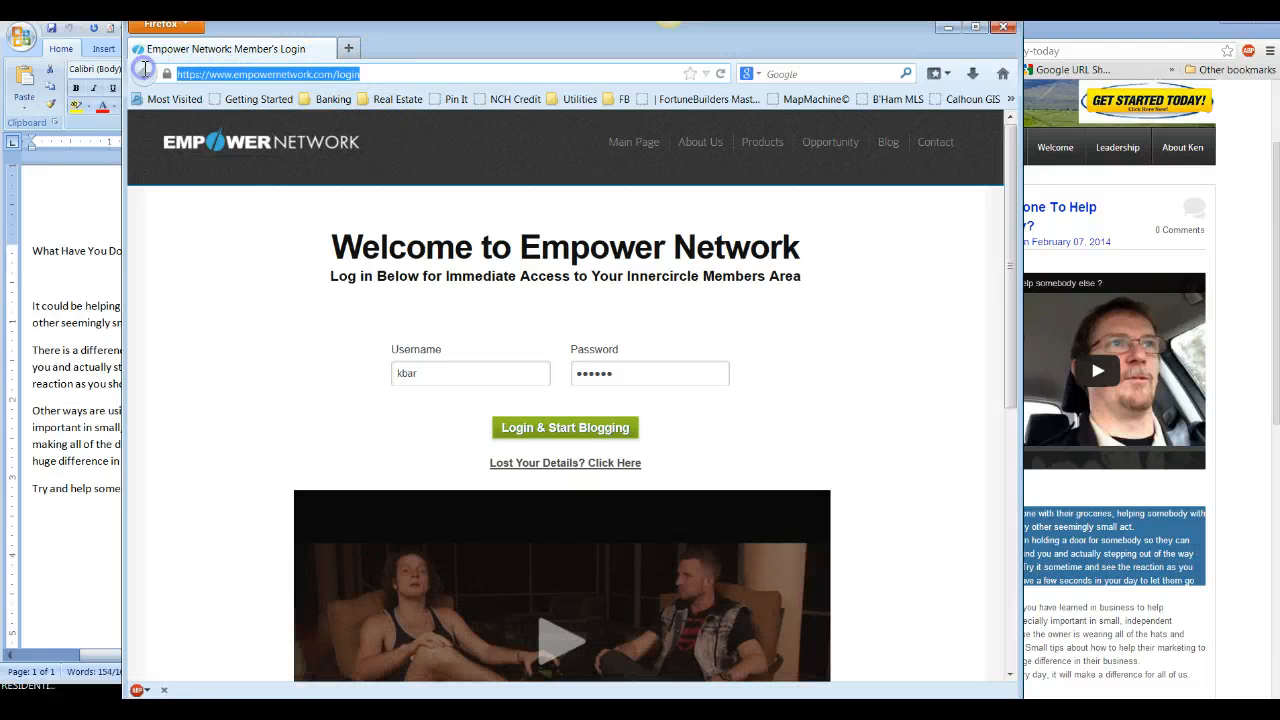
pyautogui.write('google')
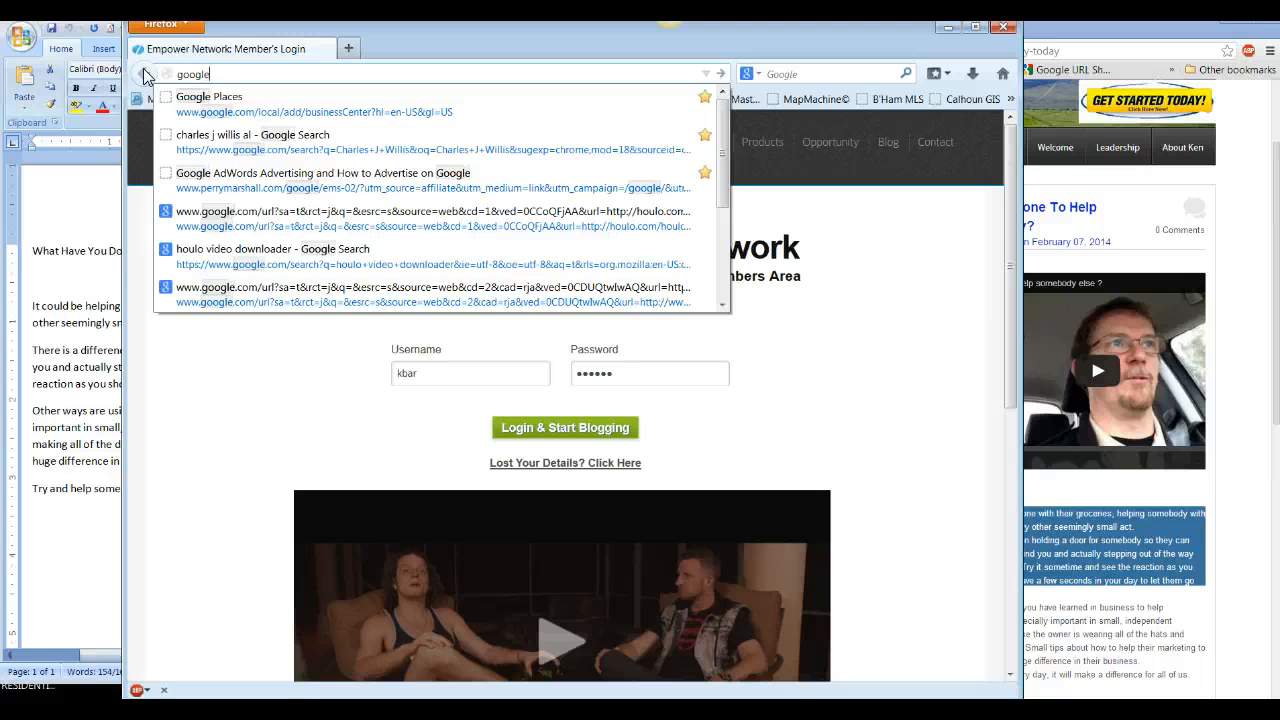
pyautogui.write('.com')
pyautogui.press('Return')
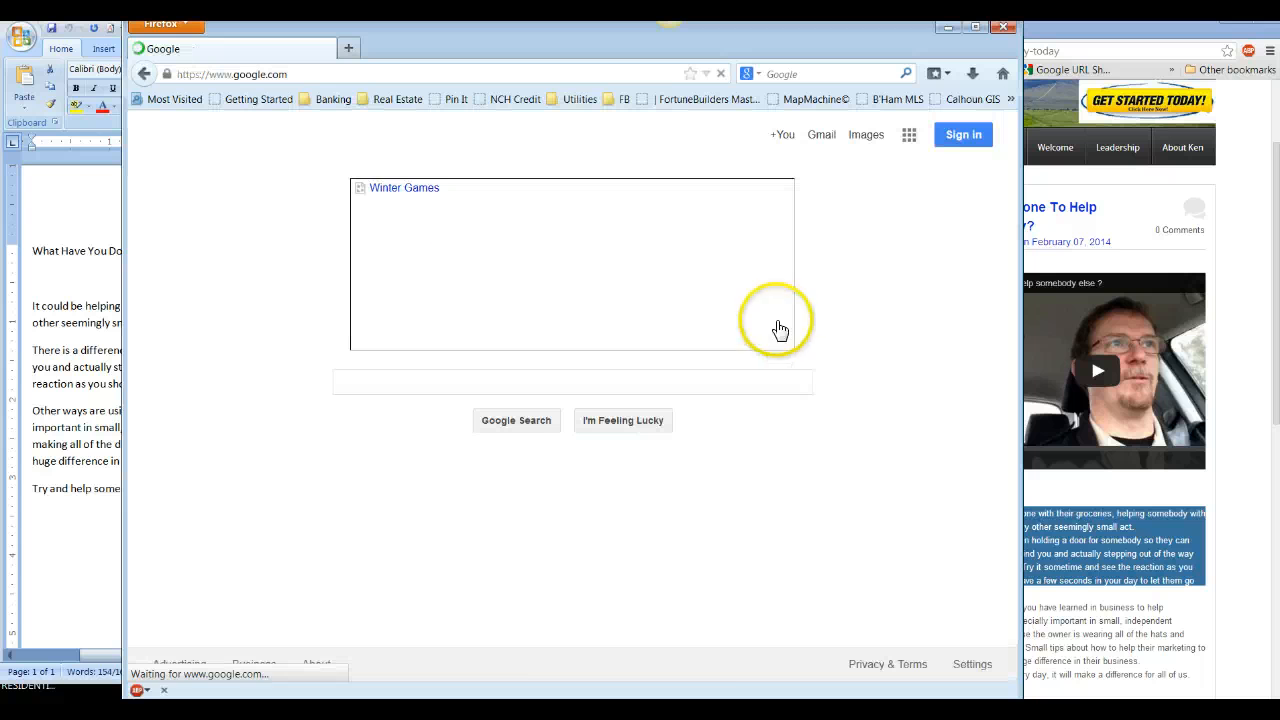
# Search Google for the copied video title "What Have You Done To Help Somebody Else ?"
pyautogui.click(409, 384)
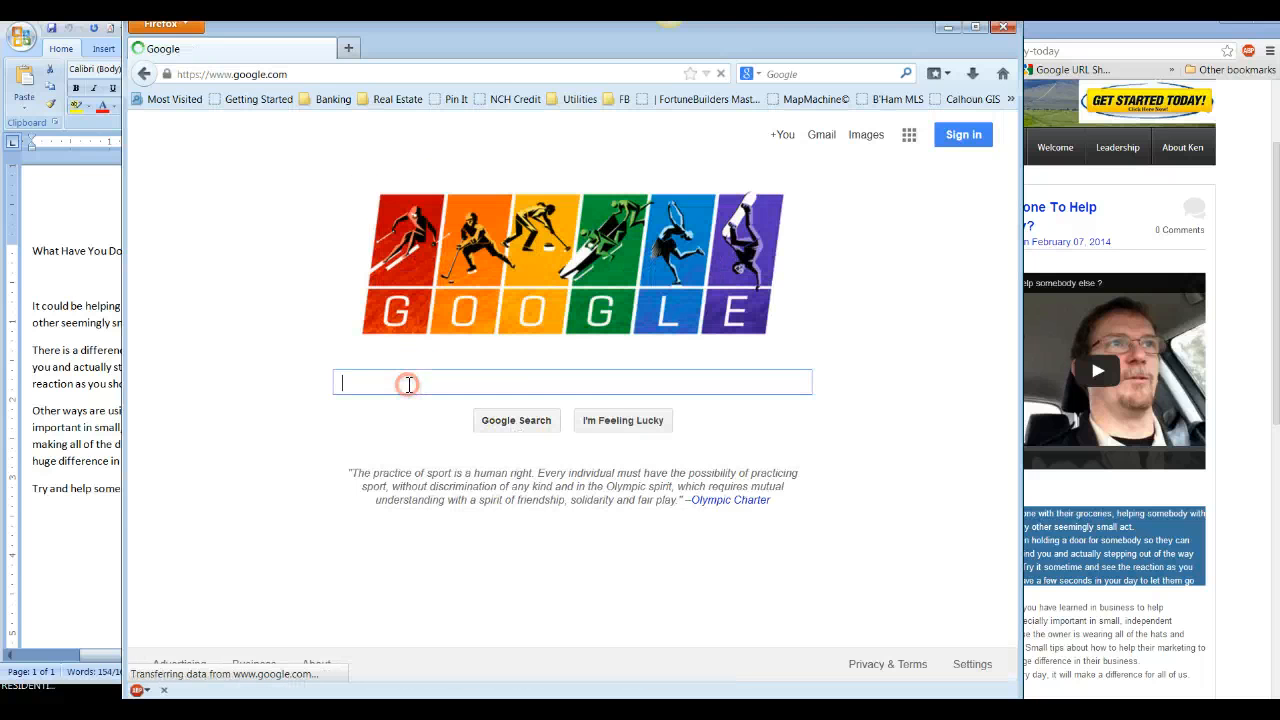
pyautogui.rightClick(409, 384)
pyautogui.click(472, 449)
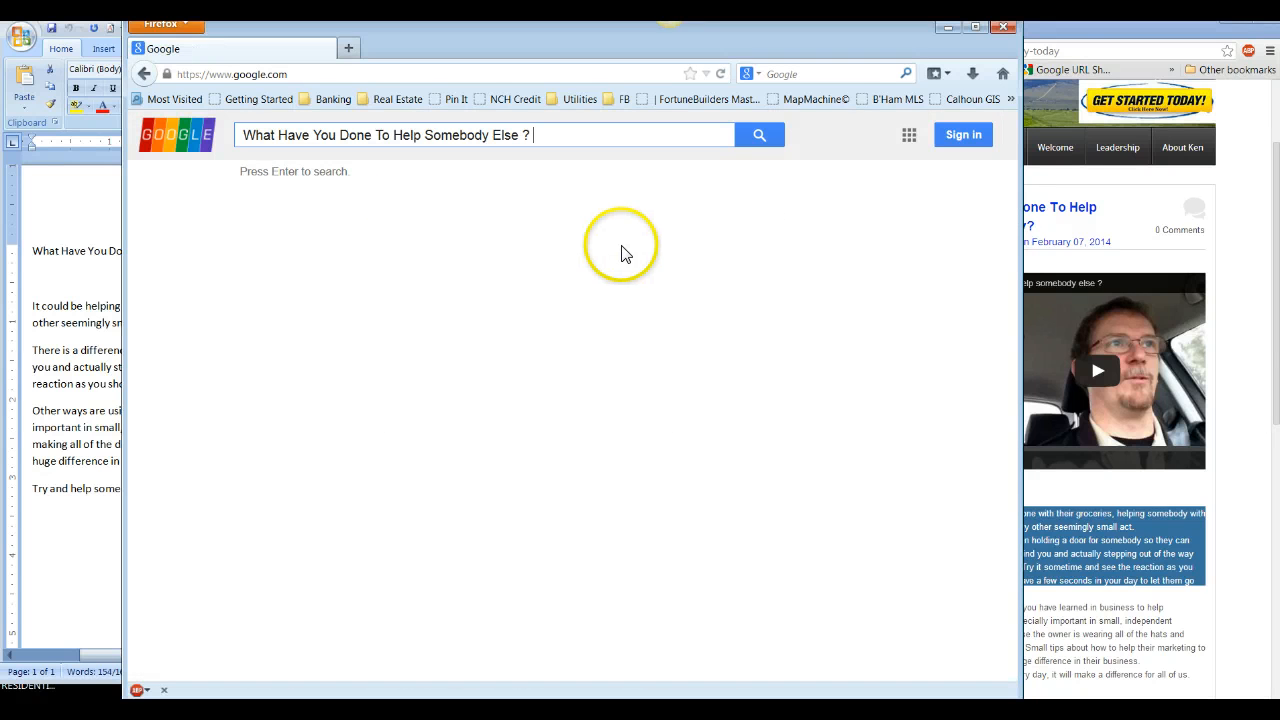
pyautogui.press('Return')
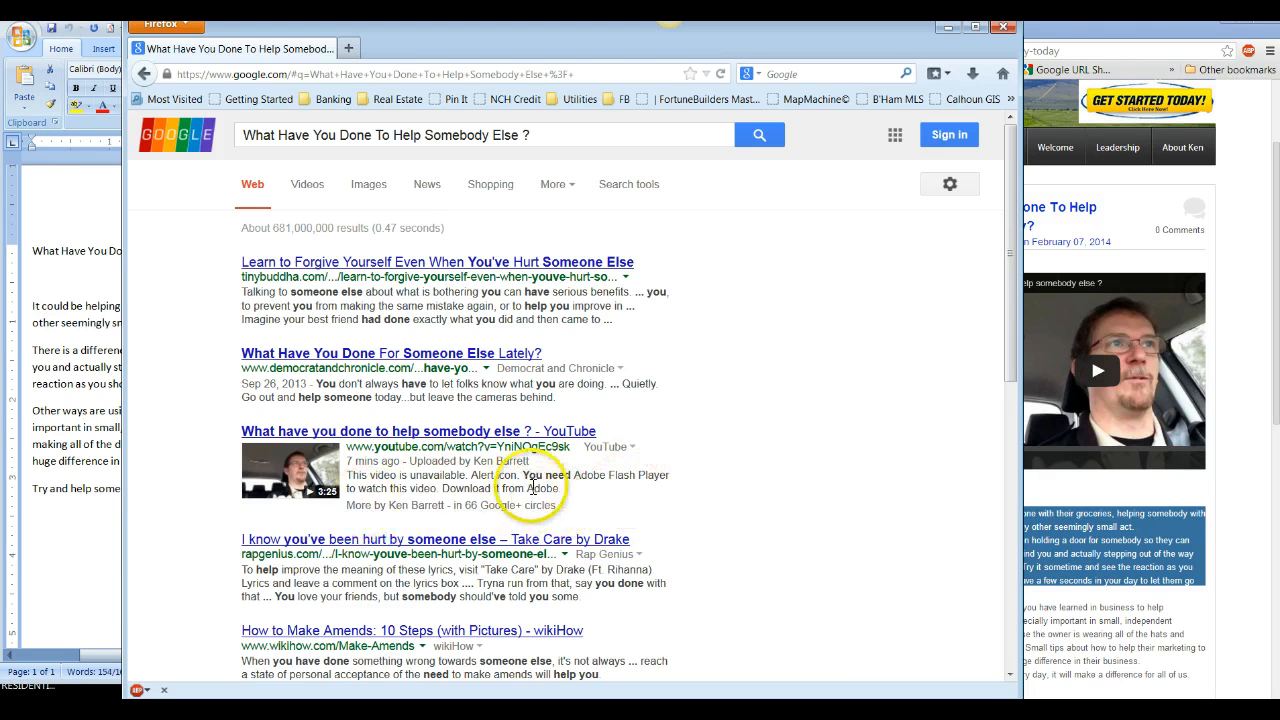
# View the search results limited to the video's uploader, and return to the full results list
pyautogui.click(386, 512)
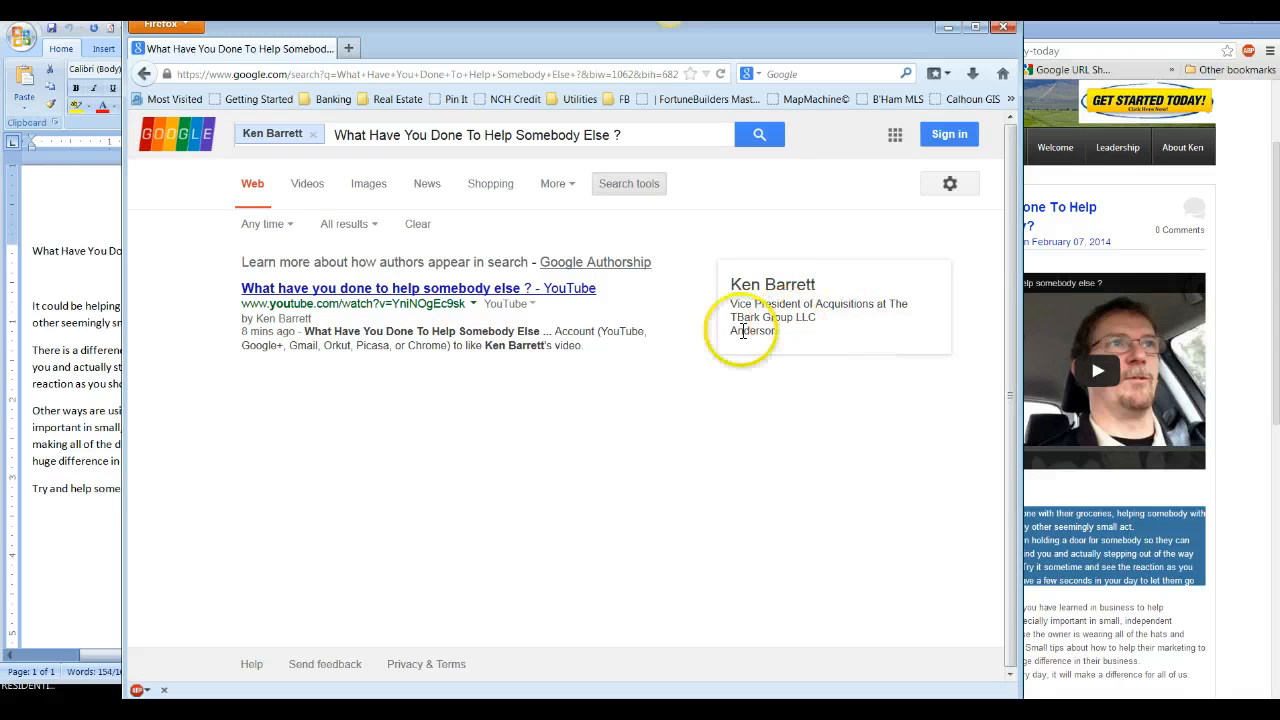
pyautogui.click(145, 74)
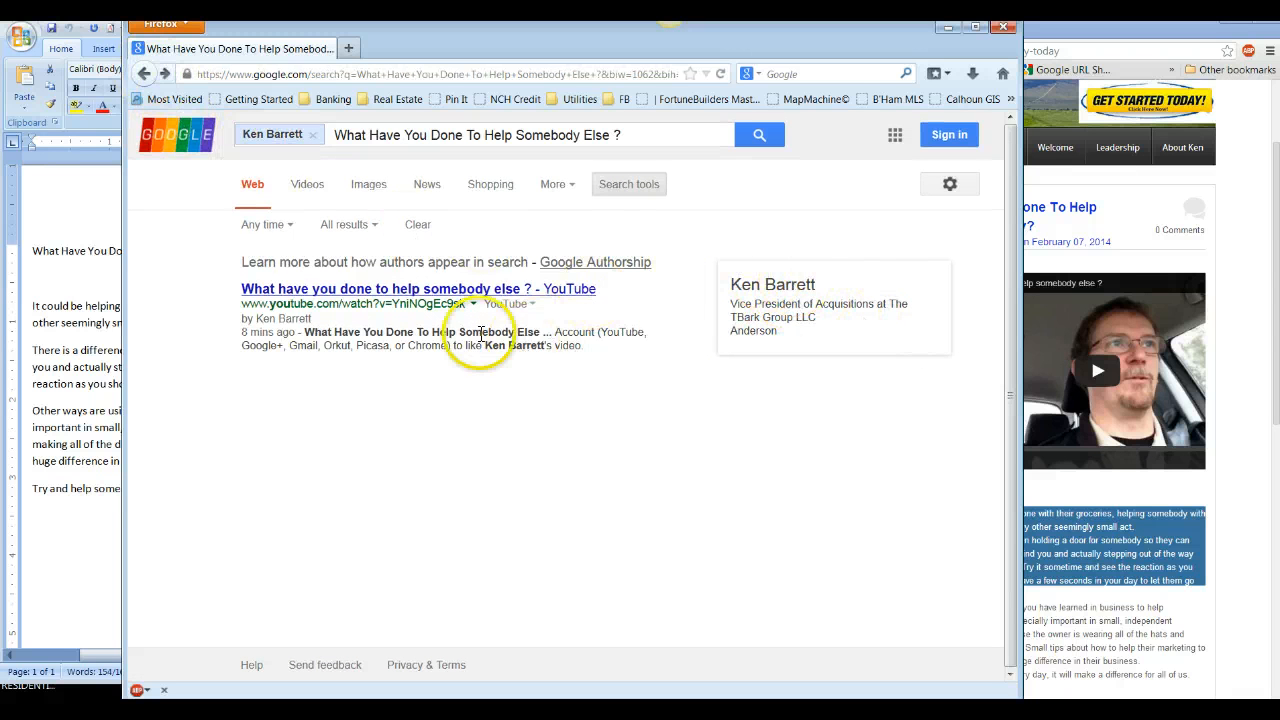
pyautogui.click(145, 76)
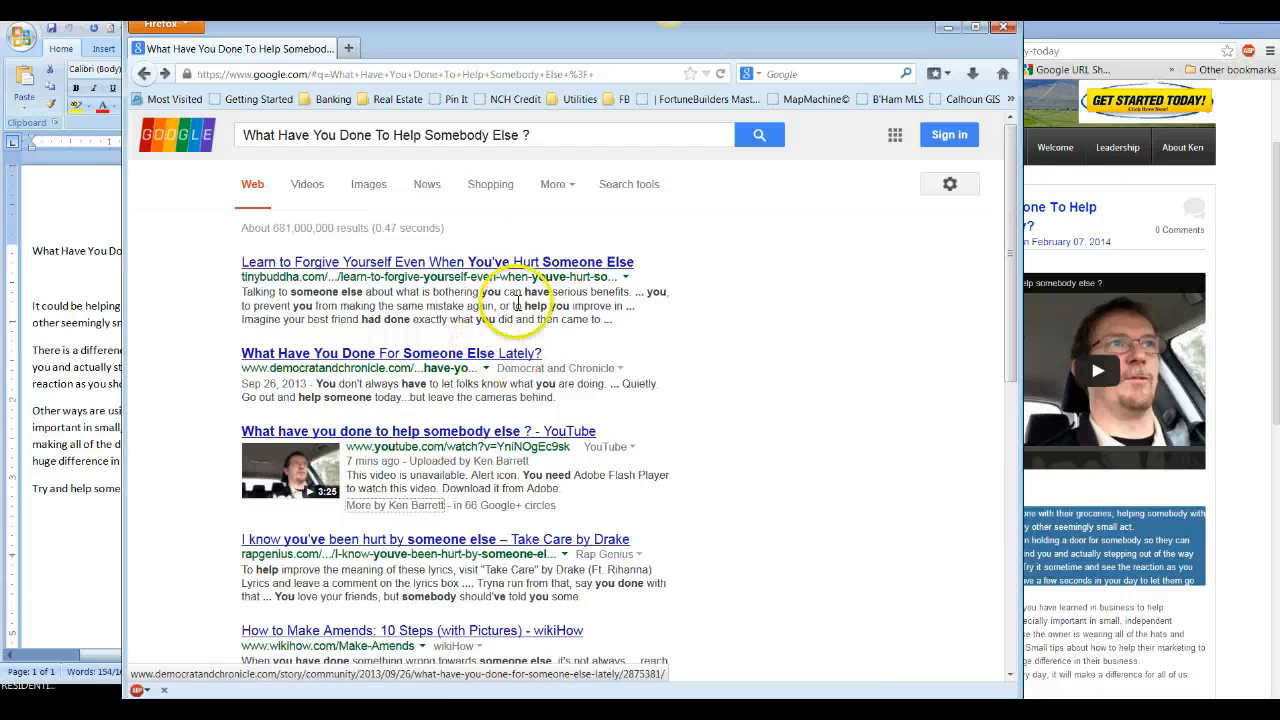
# Examine where the YouTube video ranks in the Google results, and put the Firefox window away
pyautogui.scroll(-2, 729, 435)
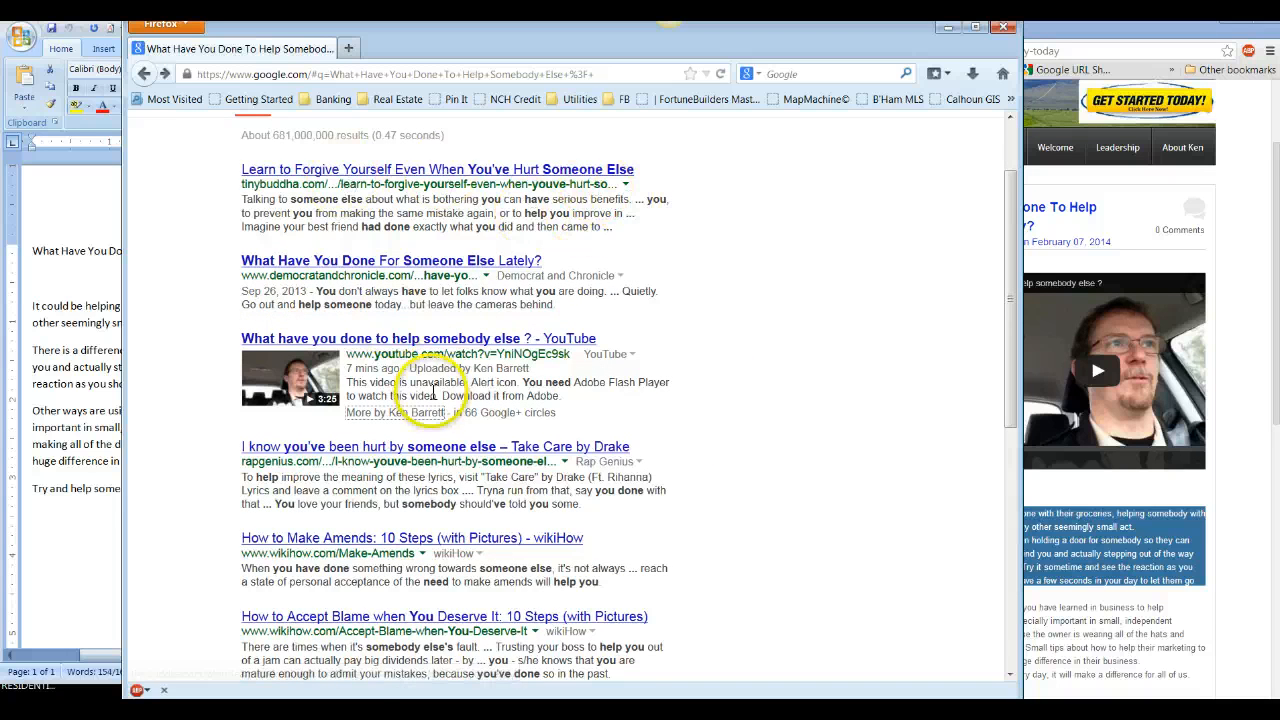
pyautogui.scroll(-2, 400, 520)
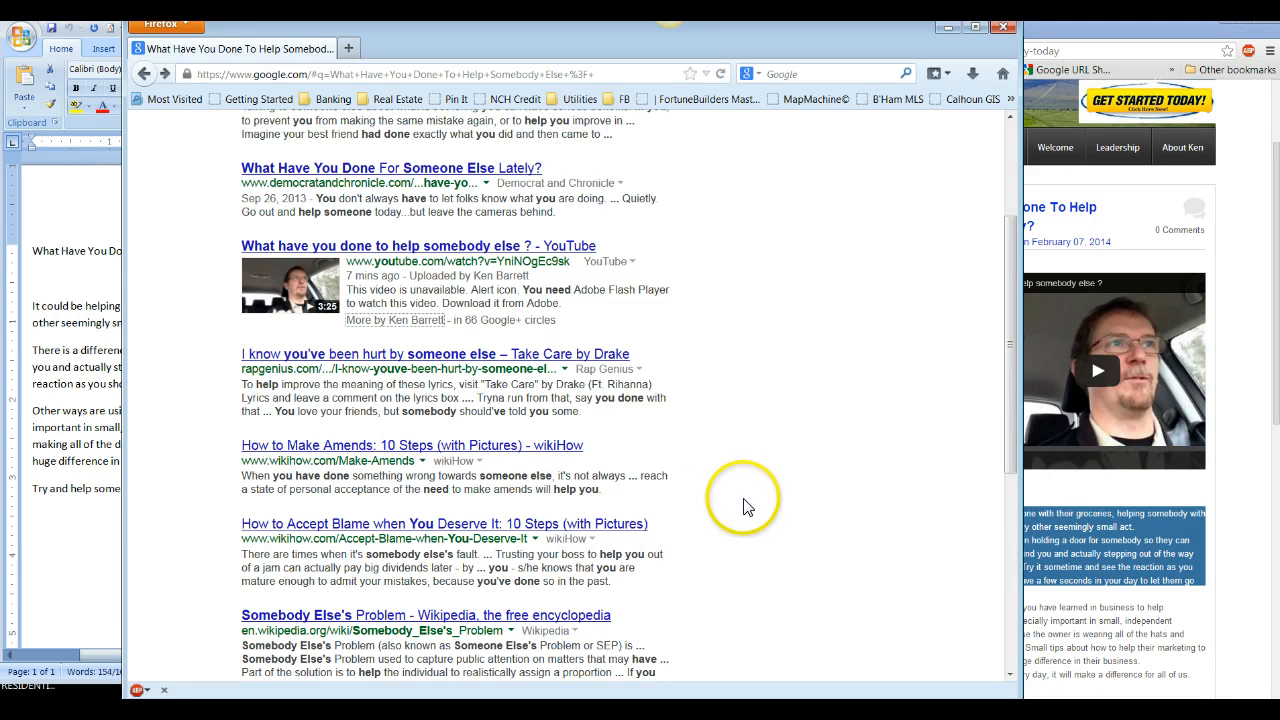
pyautogui.scroll(4, 697, 500)
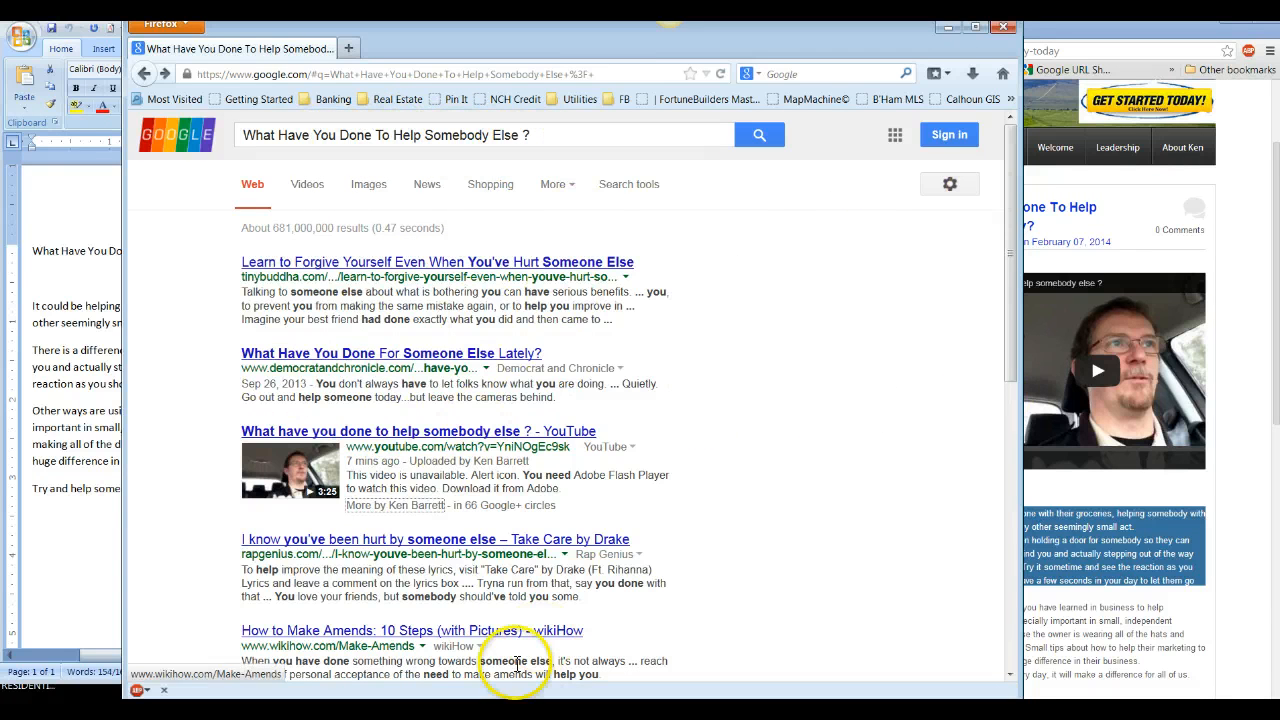
pyautogui.click(947, 28)
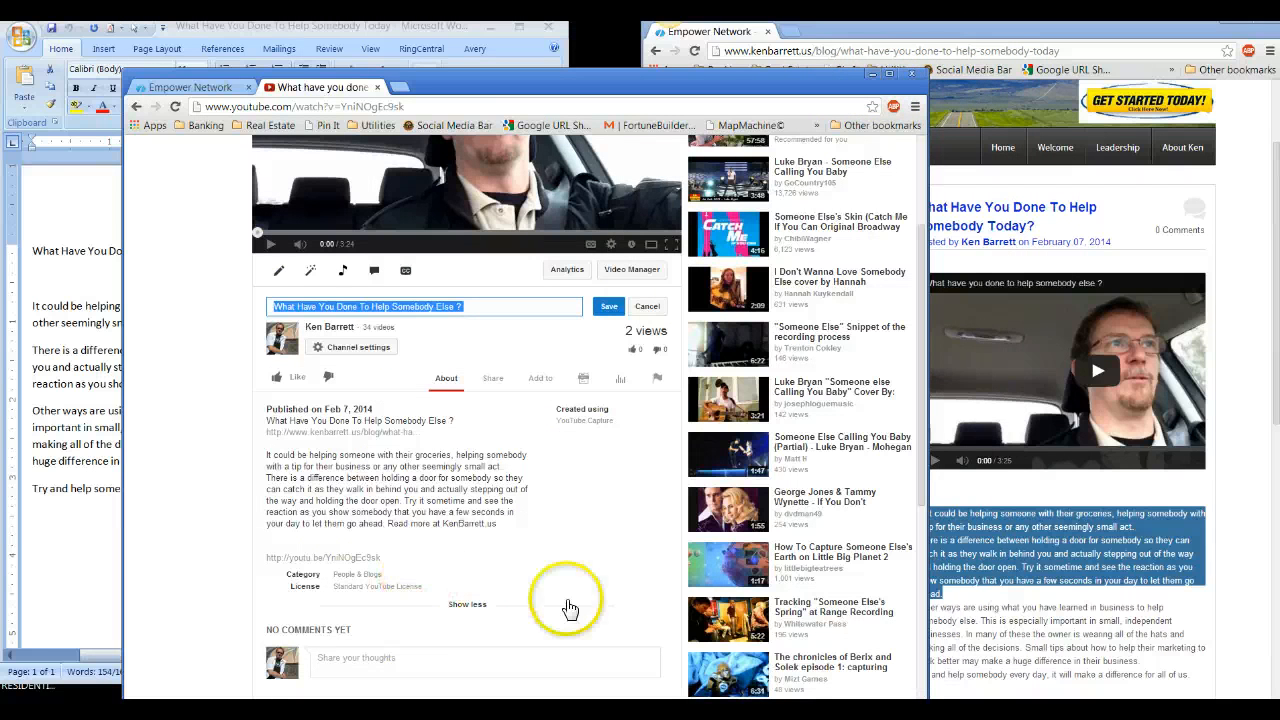
# Move the YouTube window clear of the blog and look over the published post from page header to comment area
pyautogui.scroll(1, 1050, 320)
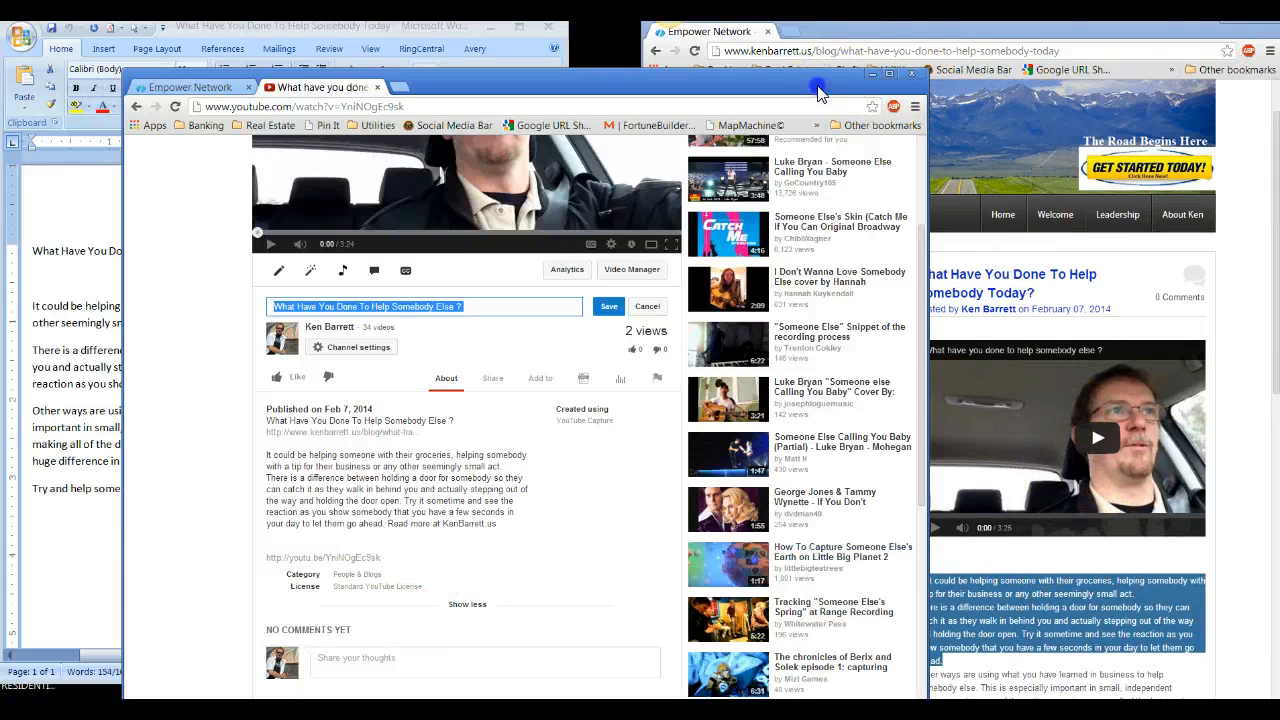
pyautogui.moveTo(818, 92); pyautogui.dragTo(346, 211)
pyautogui.scroll(1, 1177, 286)
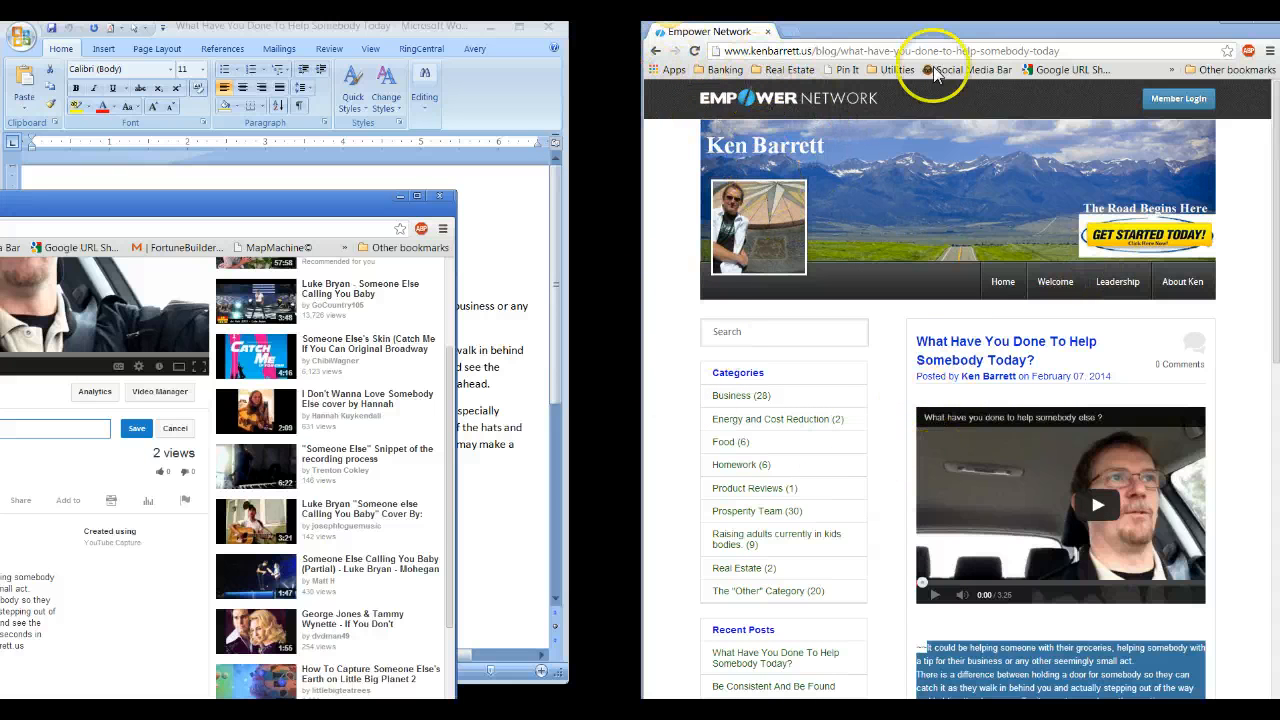
pyautogui.scroll(-6, 849, 437)
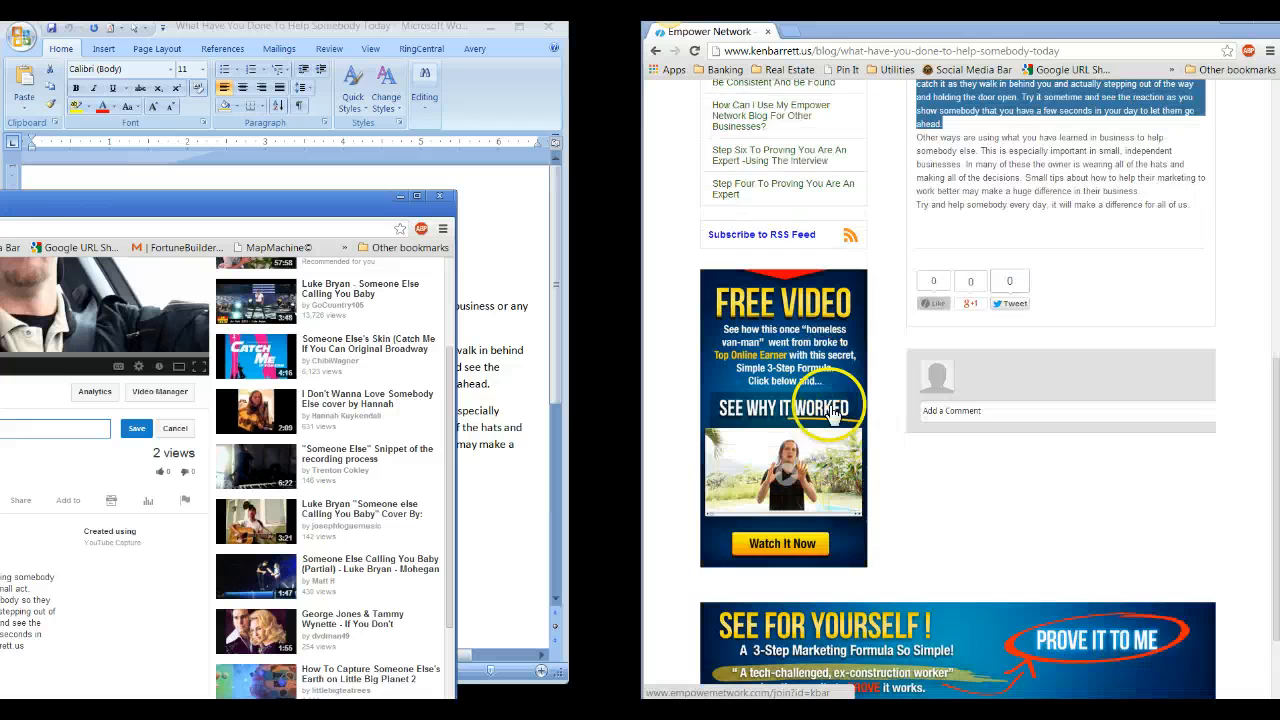
pyautogui.scroll(7, 886, 337)
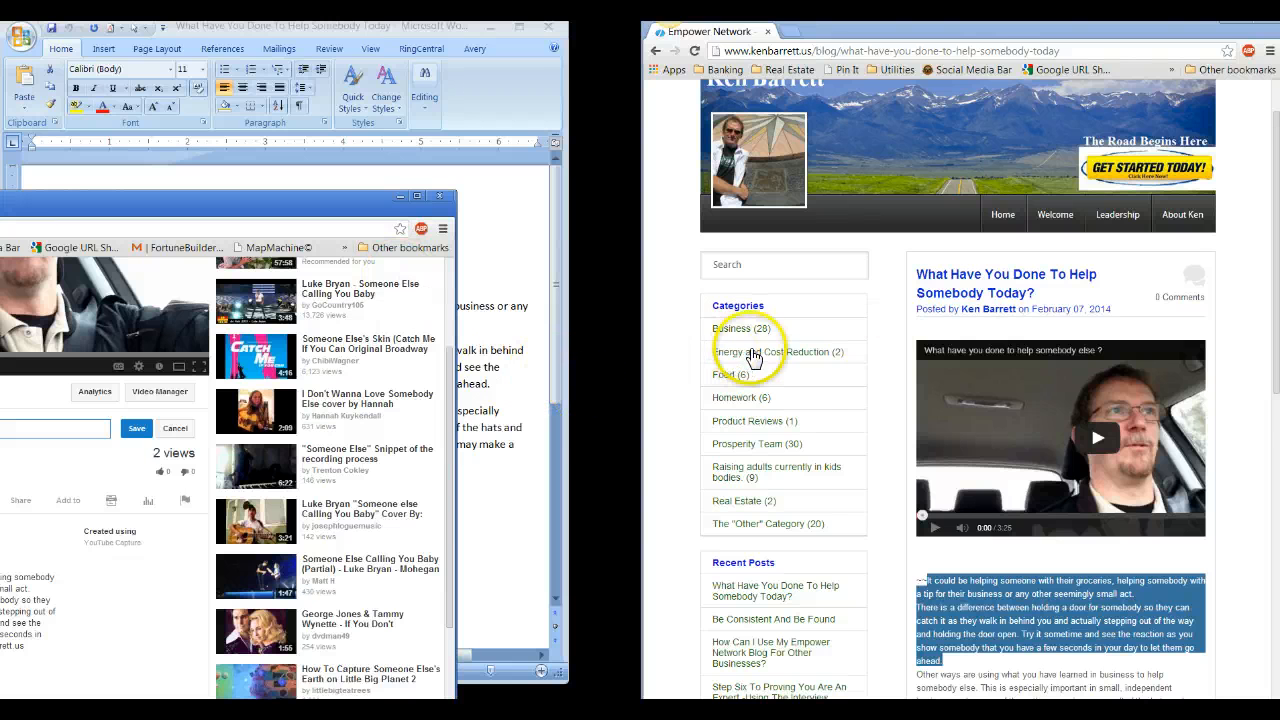
pyautogui.scroll(-1, 752, 358)
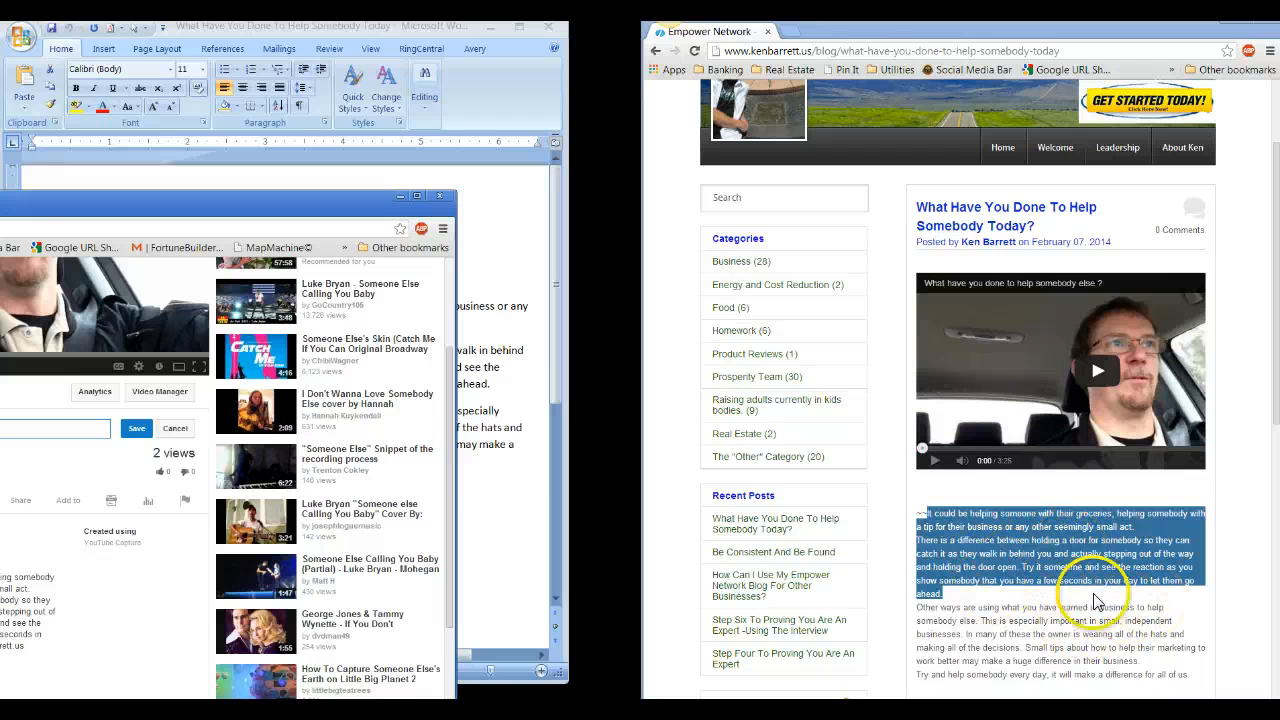
pyautogui.scroll(-7, 1090, 588)
pyautogui.scroll(9, 975, 250)
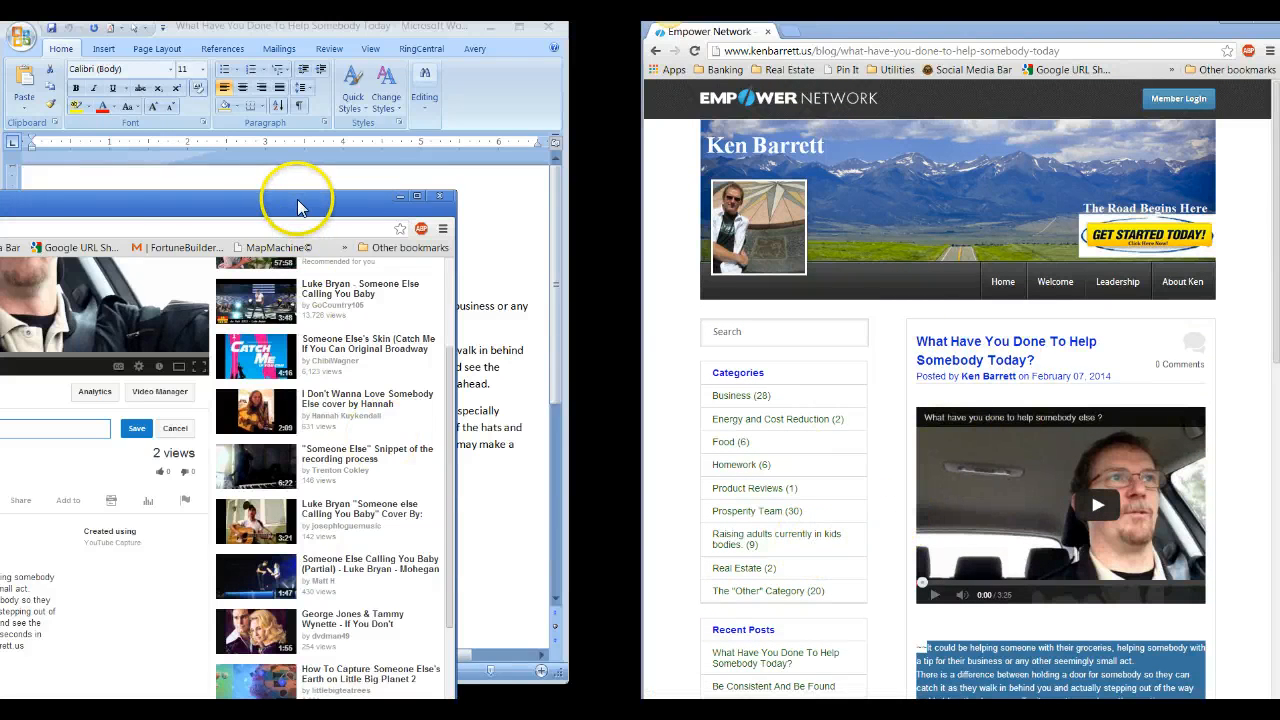
# Move the YouTube window back up over the Word document and show the start of the video page
pyautogui.moveTo(298, 201); pyautogui.dragTo(581, 99)
pyautogui.scroll(3, 464, 408)
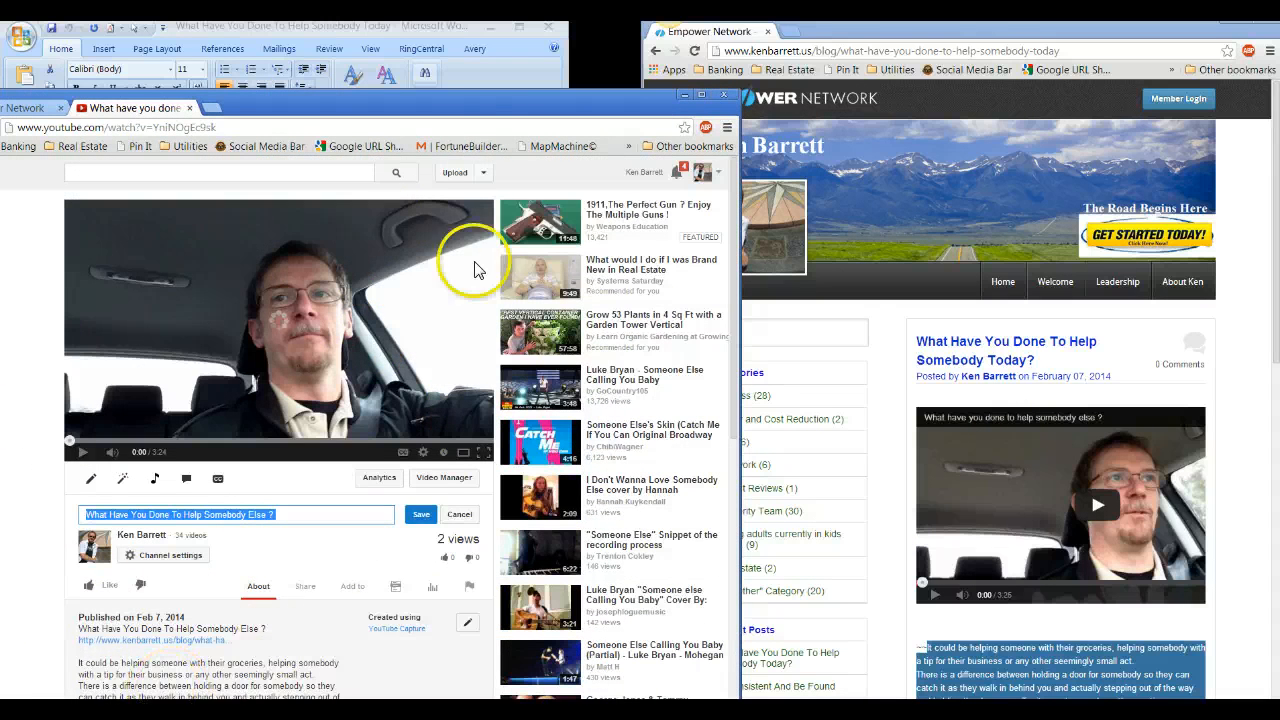
pyautogui.moveTo(486, 106); pyautogui.dragTo(600, 30)
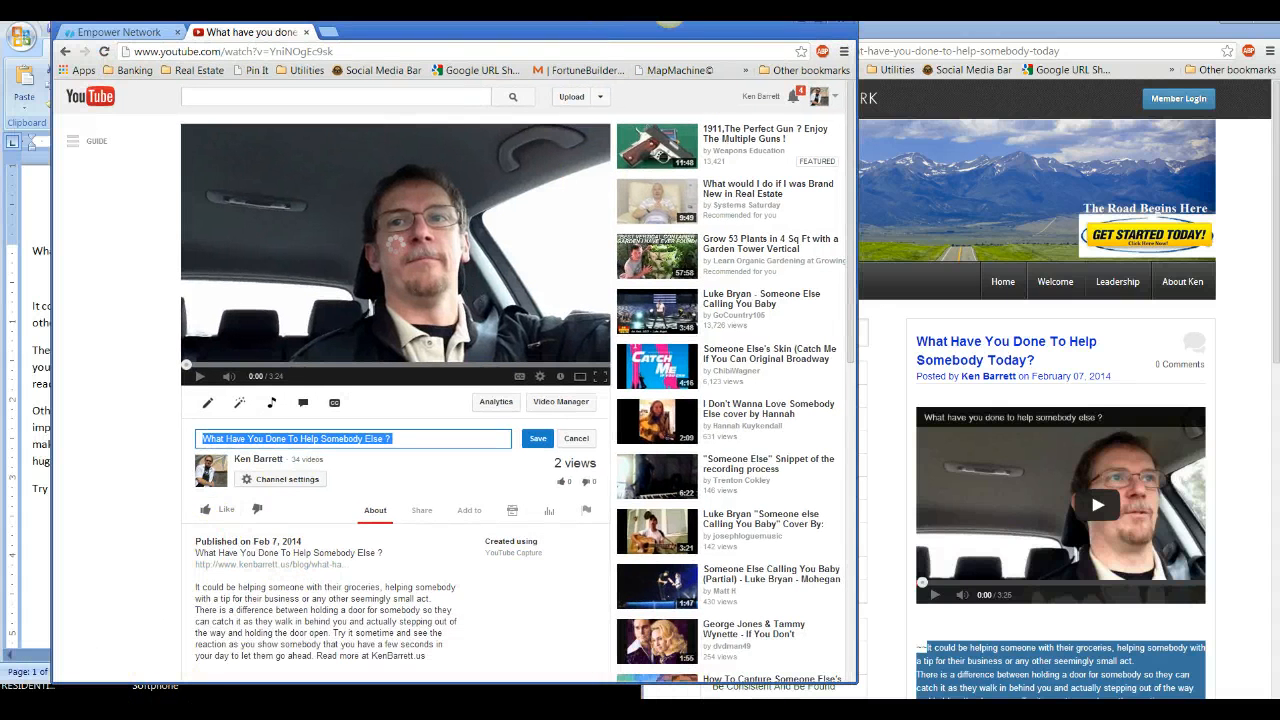
pyautogui.click(780, 710)
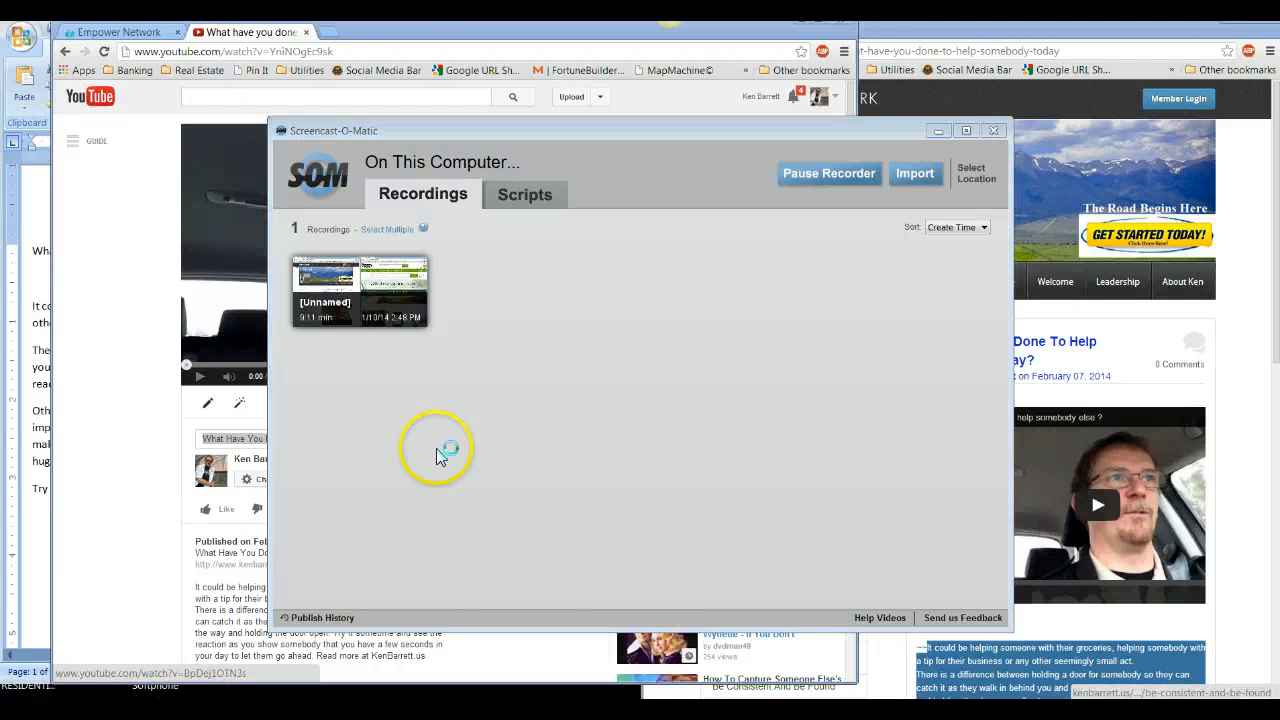
pyautogui.click(843, 177)
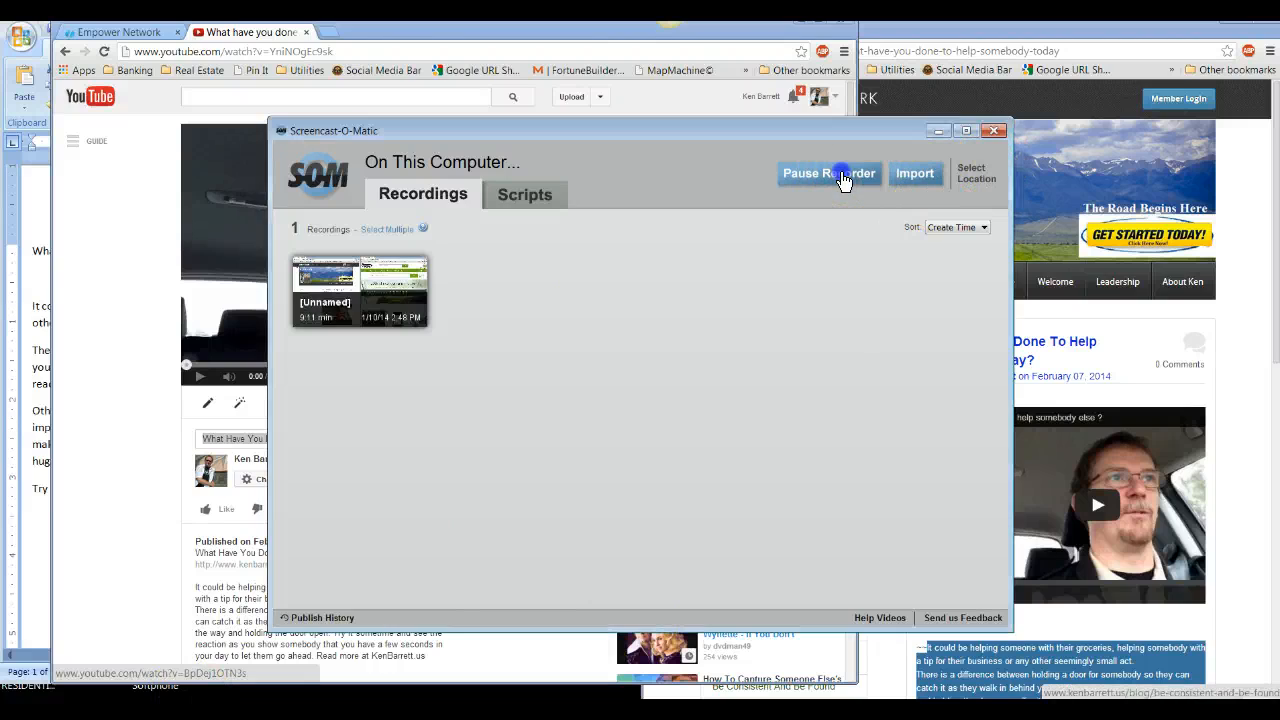